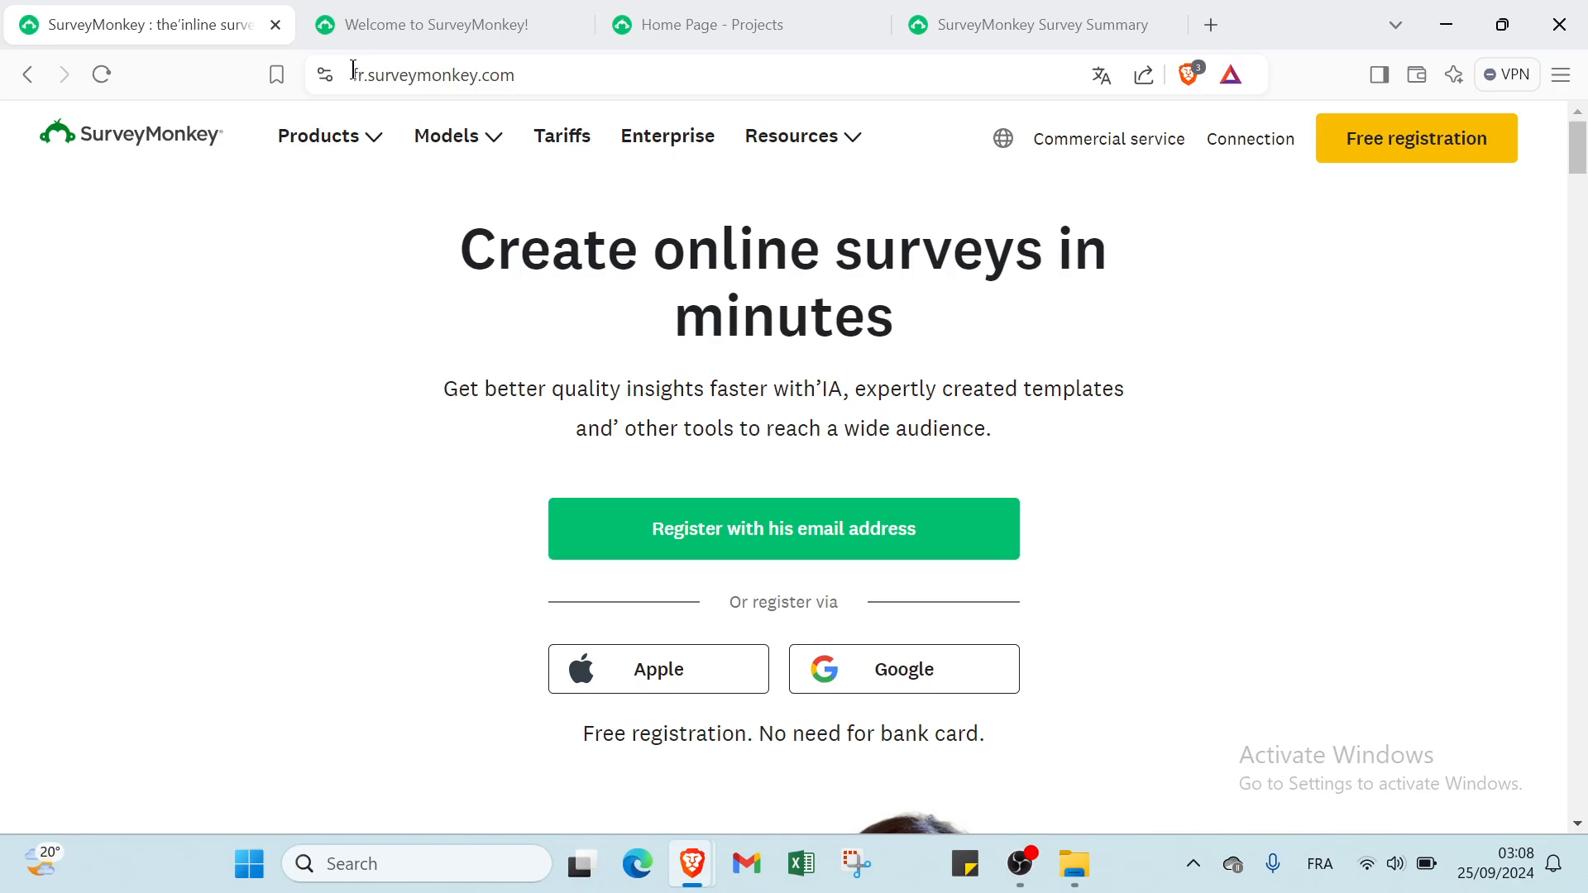
Examine the fr.surveymonkey.com homepage, from the registration options down to the team solutions and ready-made models sections
drag(353, 70, 568, 106)
click(569, 86)
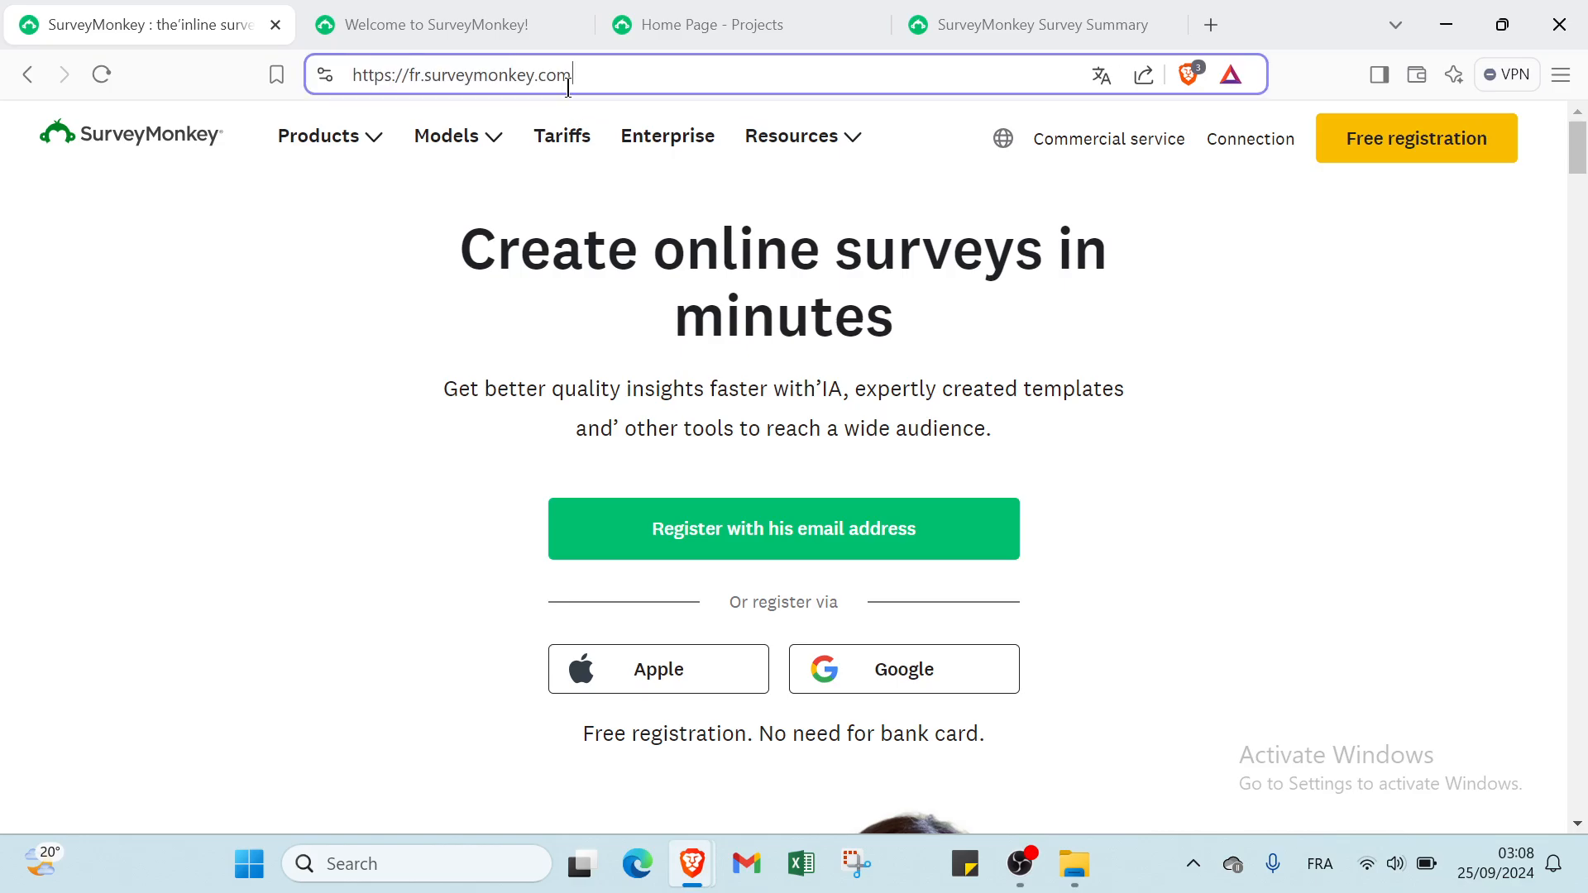
scroll(171, 665, down, 5)
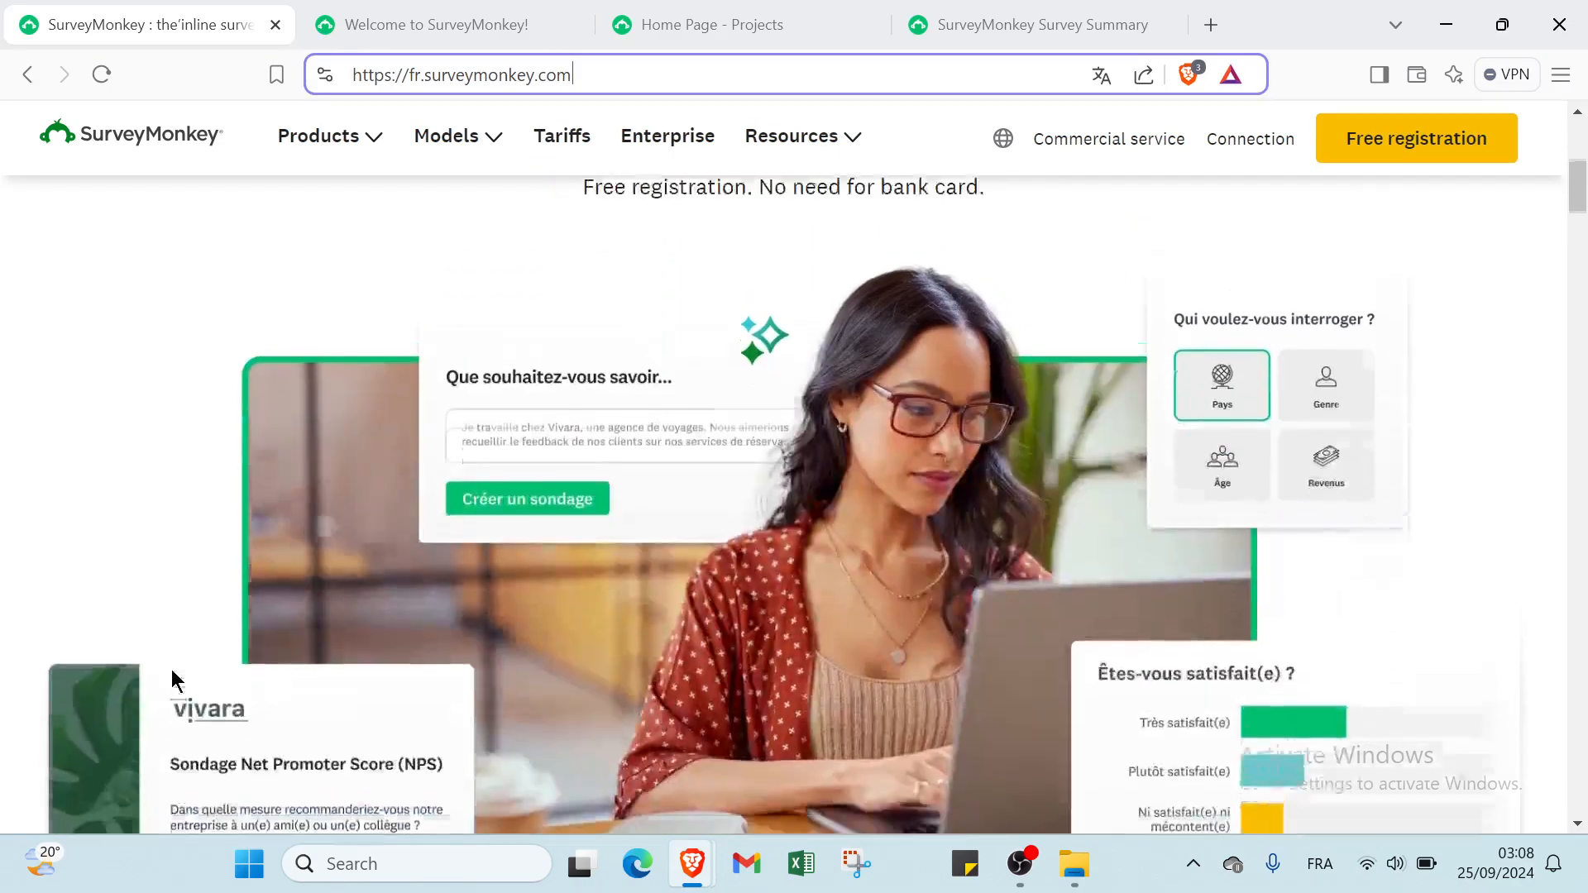
scroll(171, 668, up, 5)
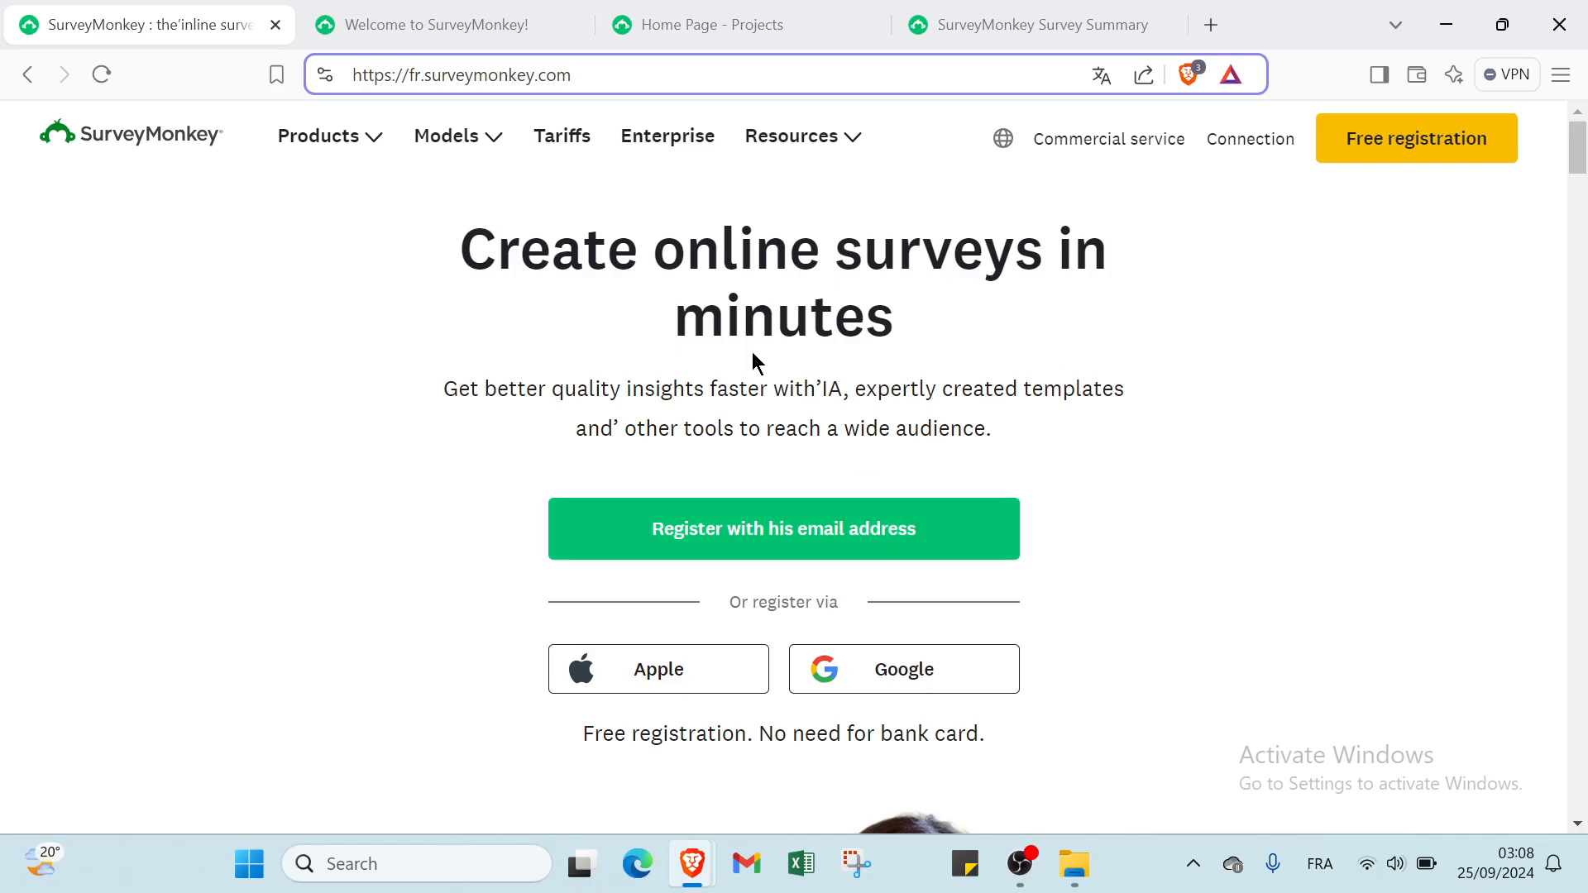
scroll(752, 360, down, 3)
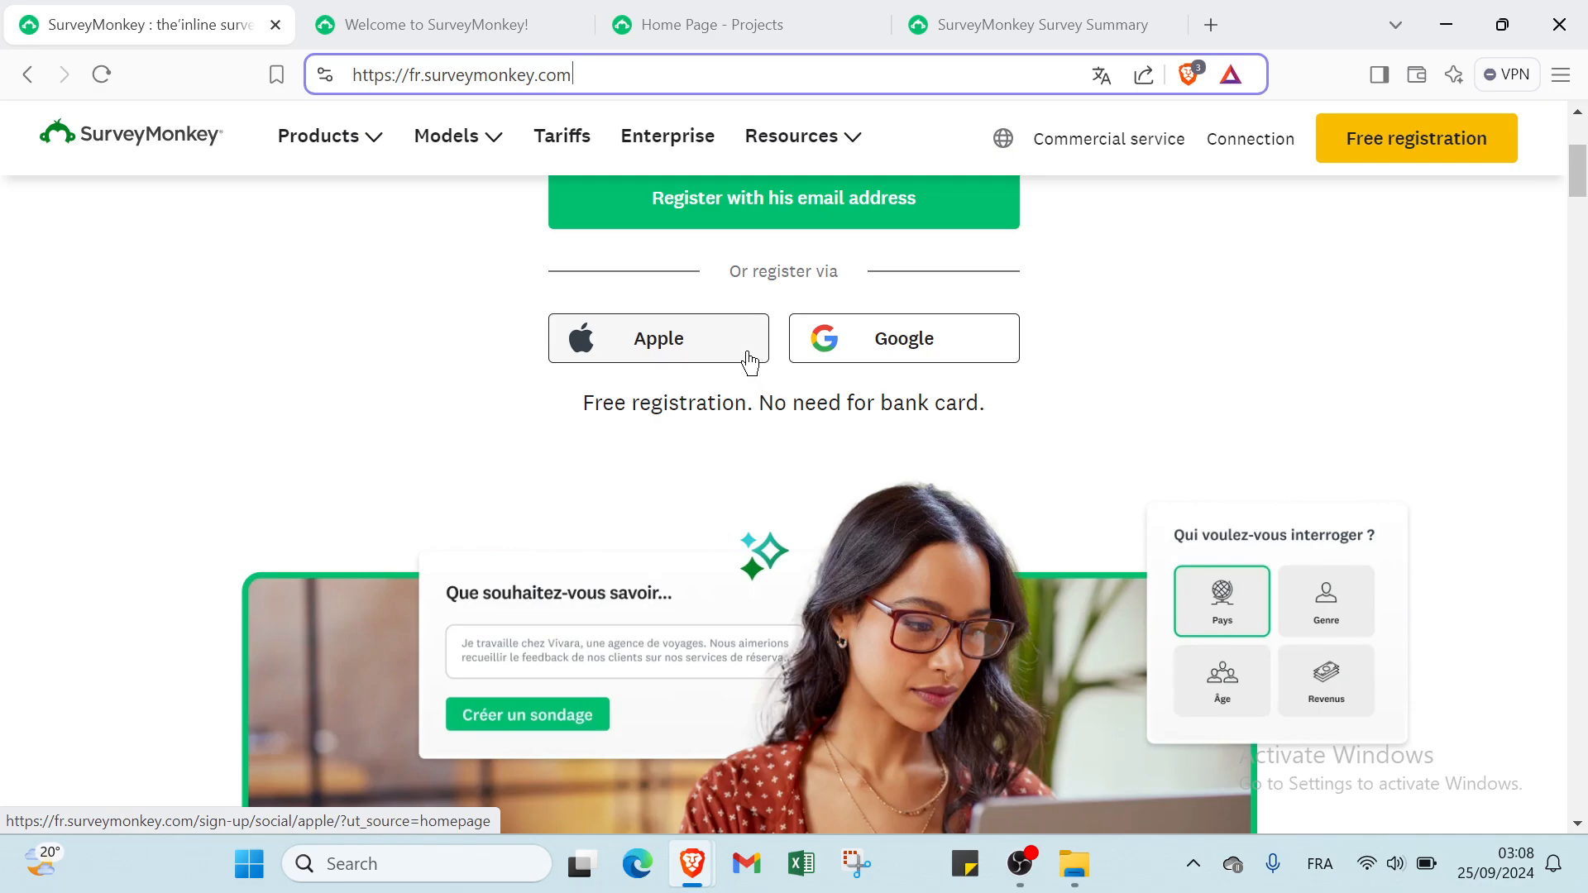
scroll(750, 360, down, 3)
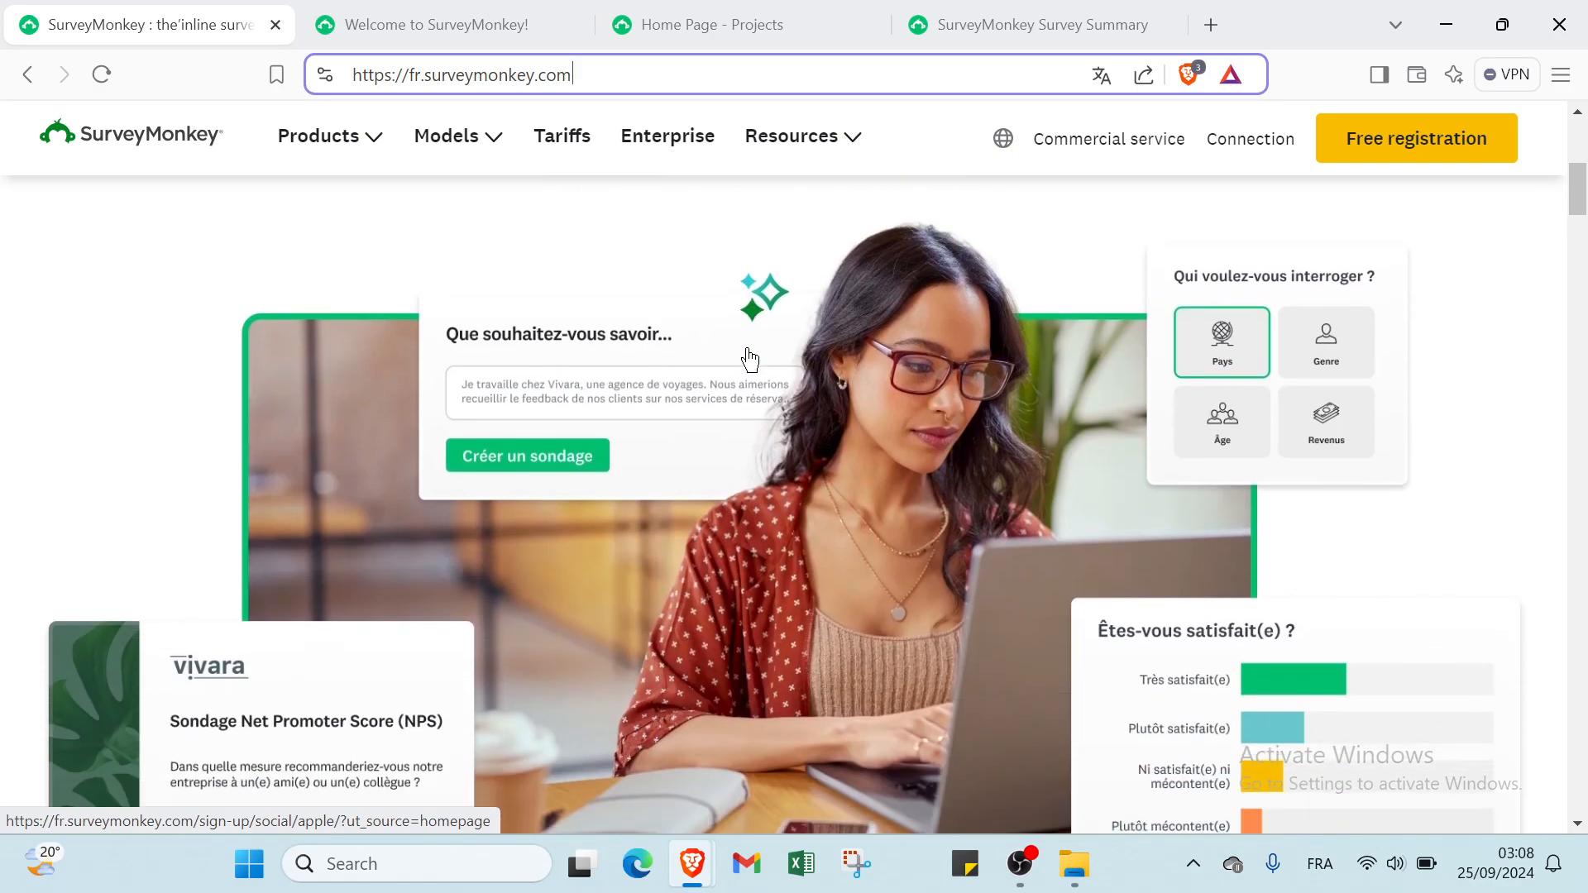
scroll(750, 361, down, 9)
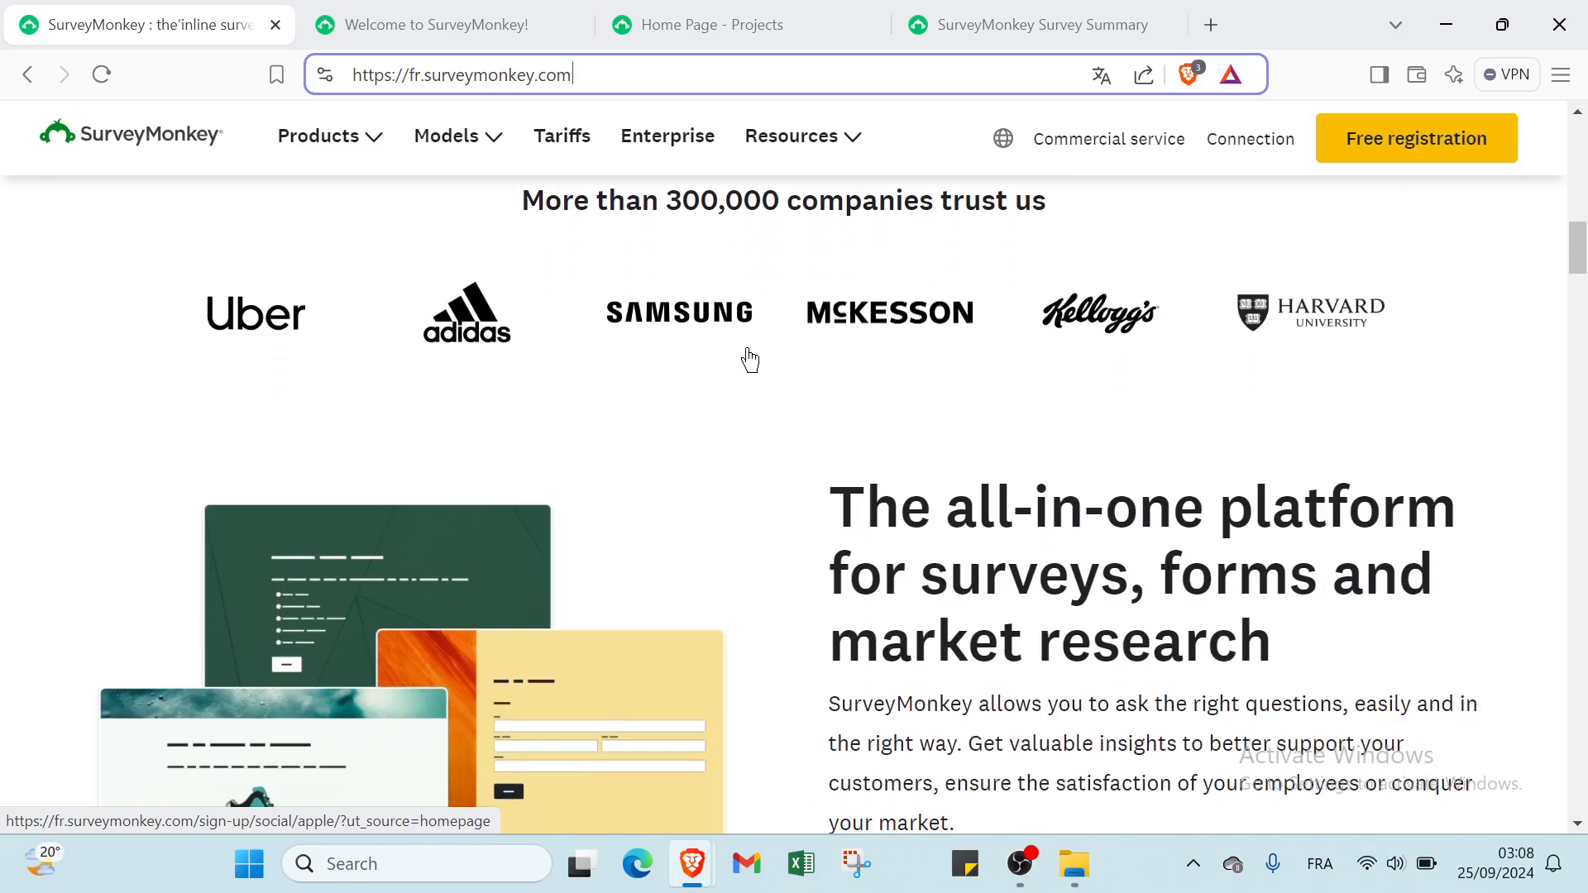
scroll(750, 361, down, 1)
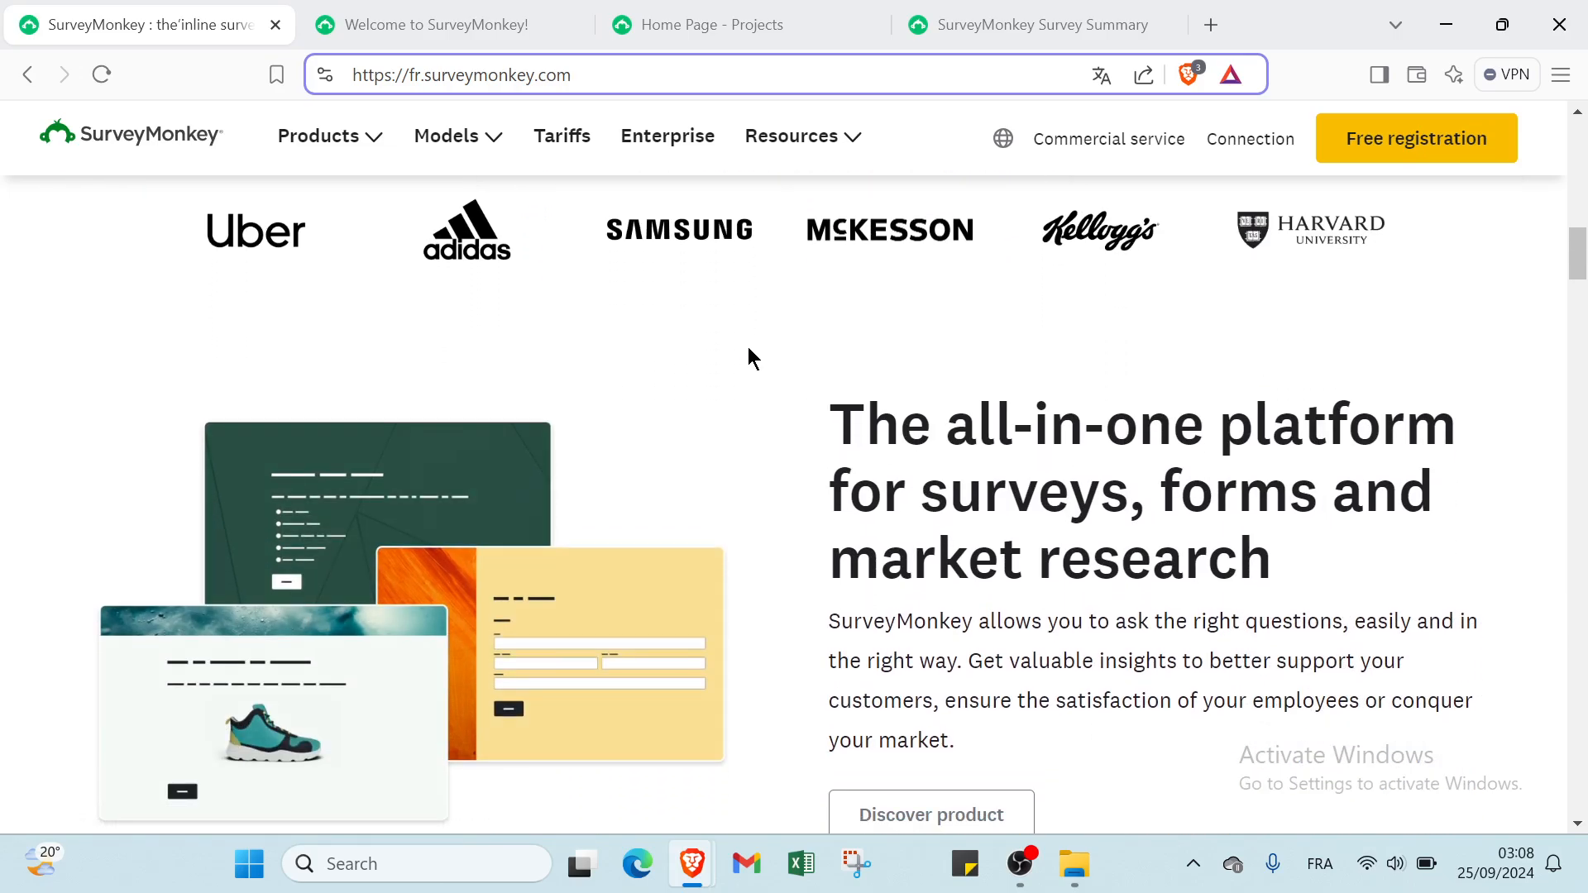
scroll(748, 357, down, 2)
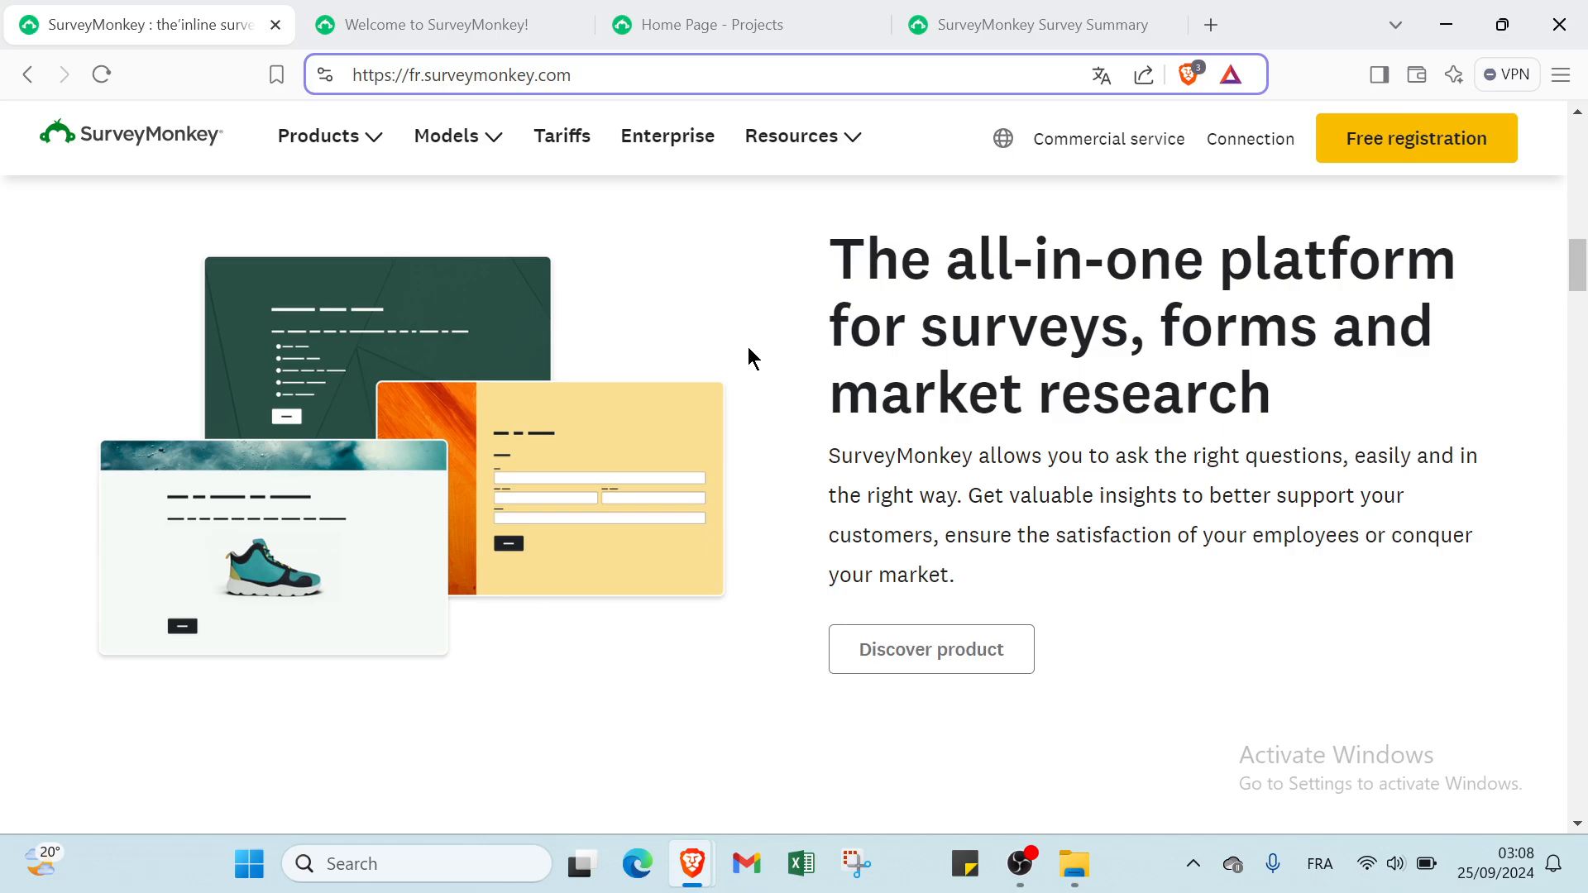
scroll(748, 358, down, 1)
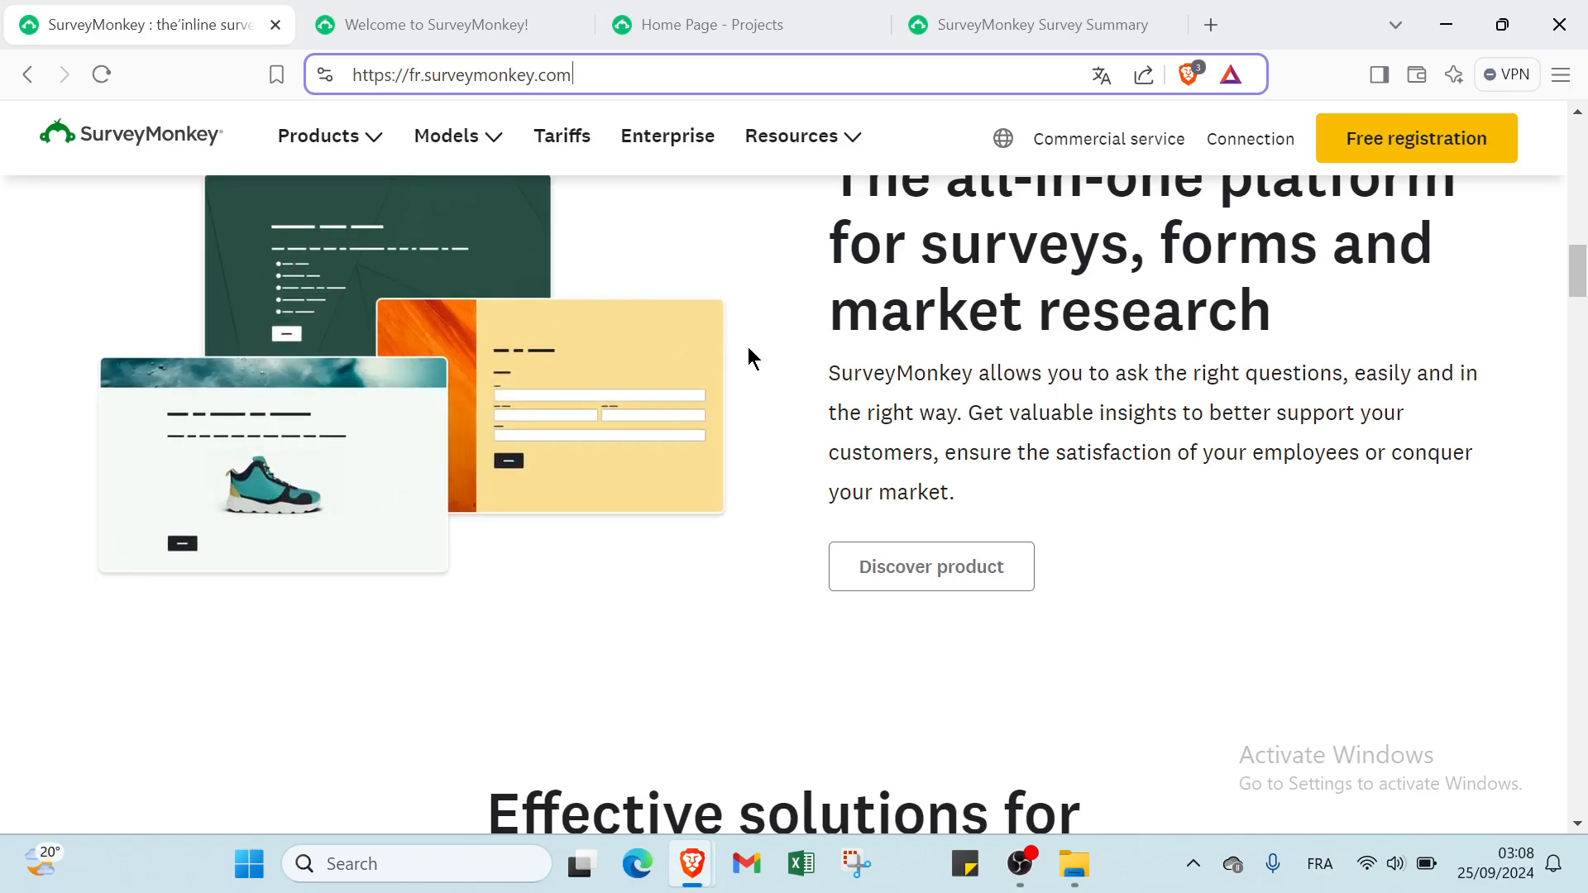
scroll(748, 358, down, 6)
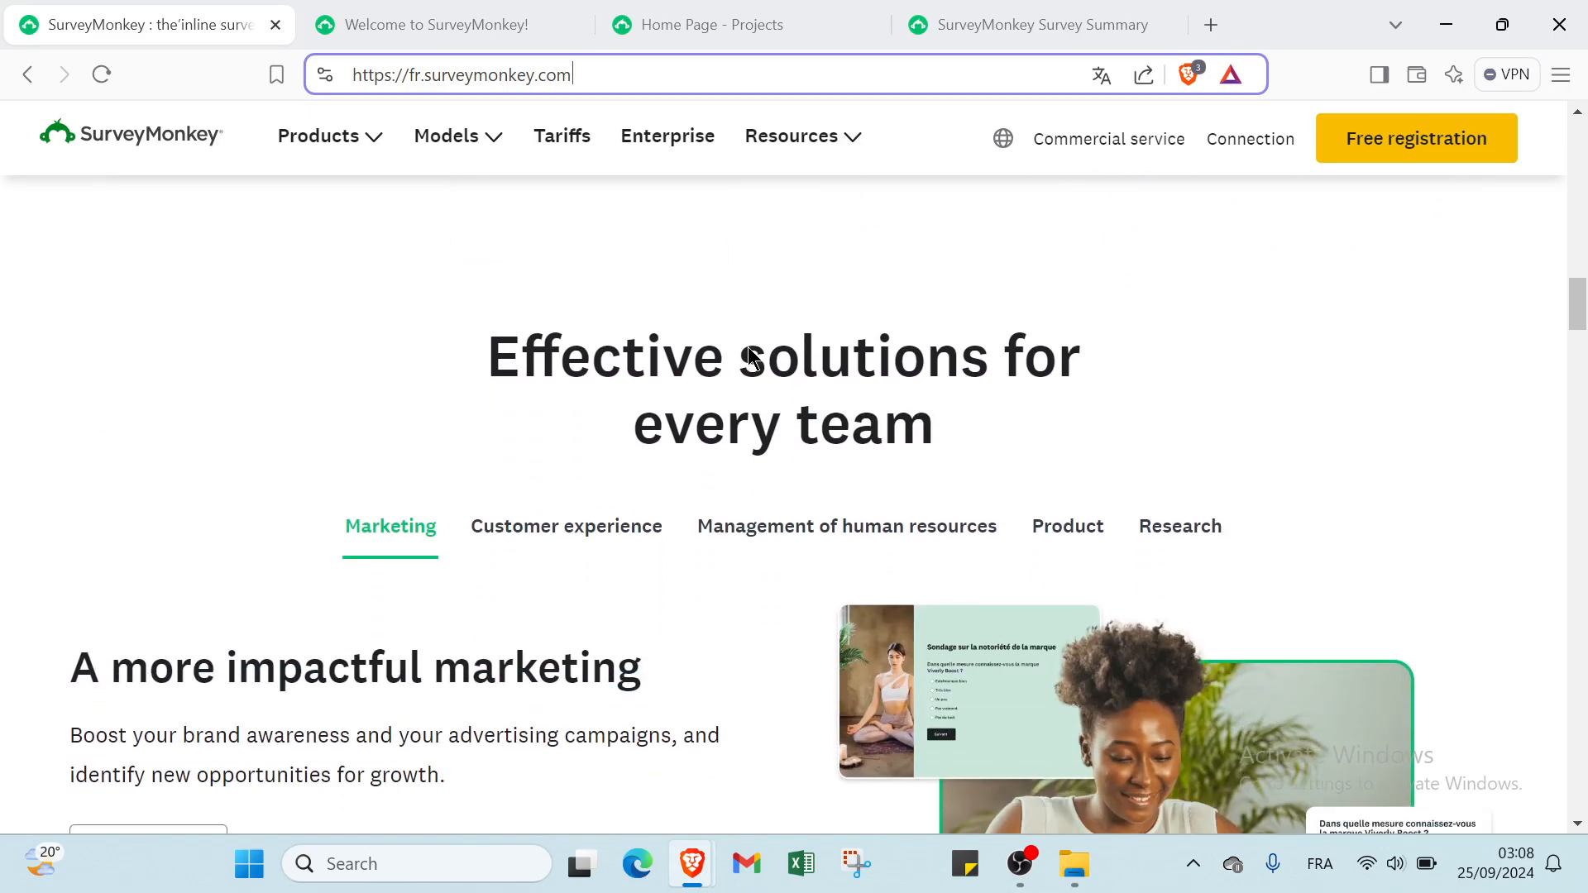
scroll(748, 357, down, 5)
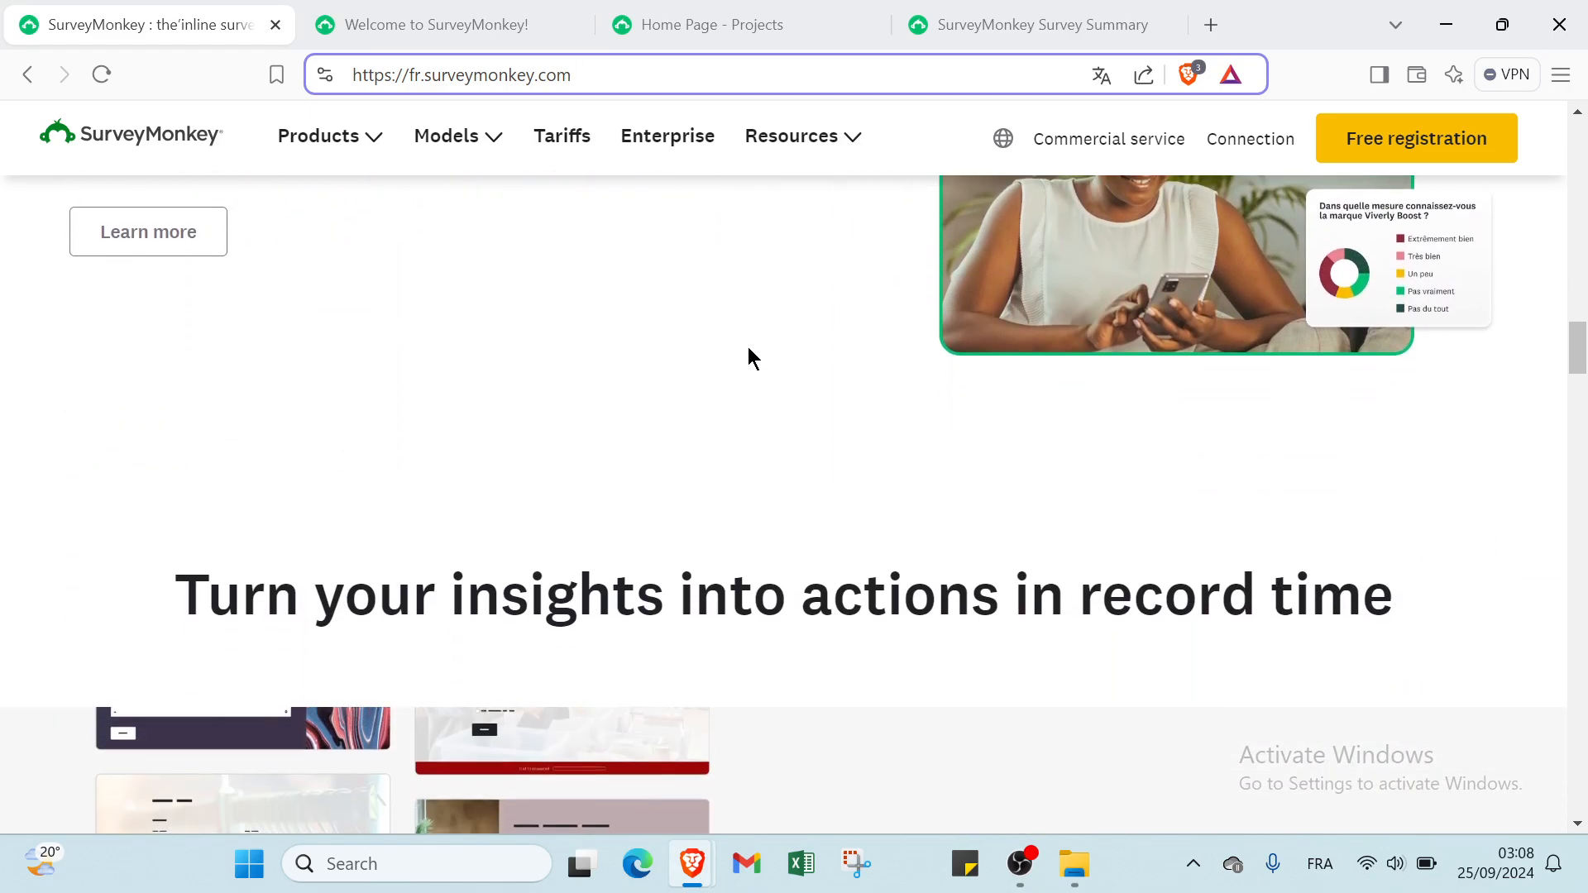
scroll(748, 357, down, 5)
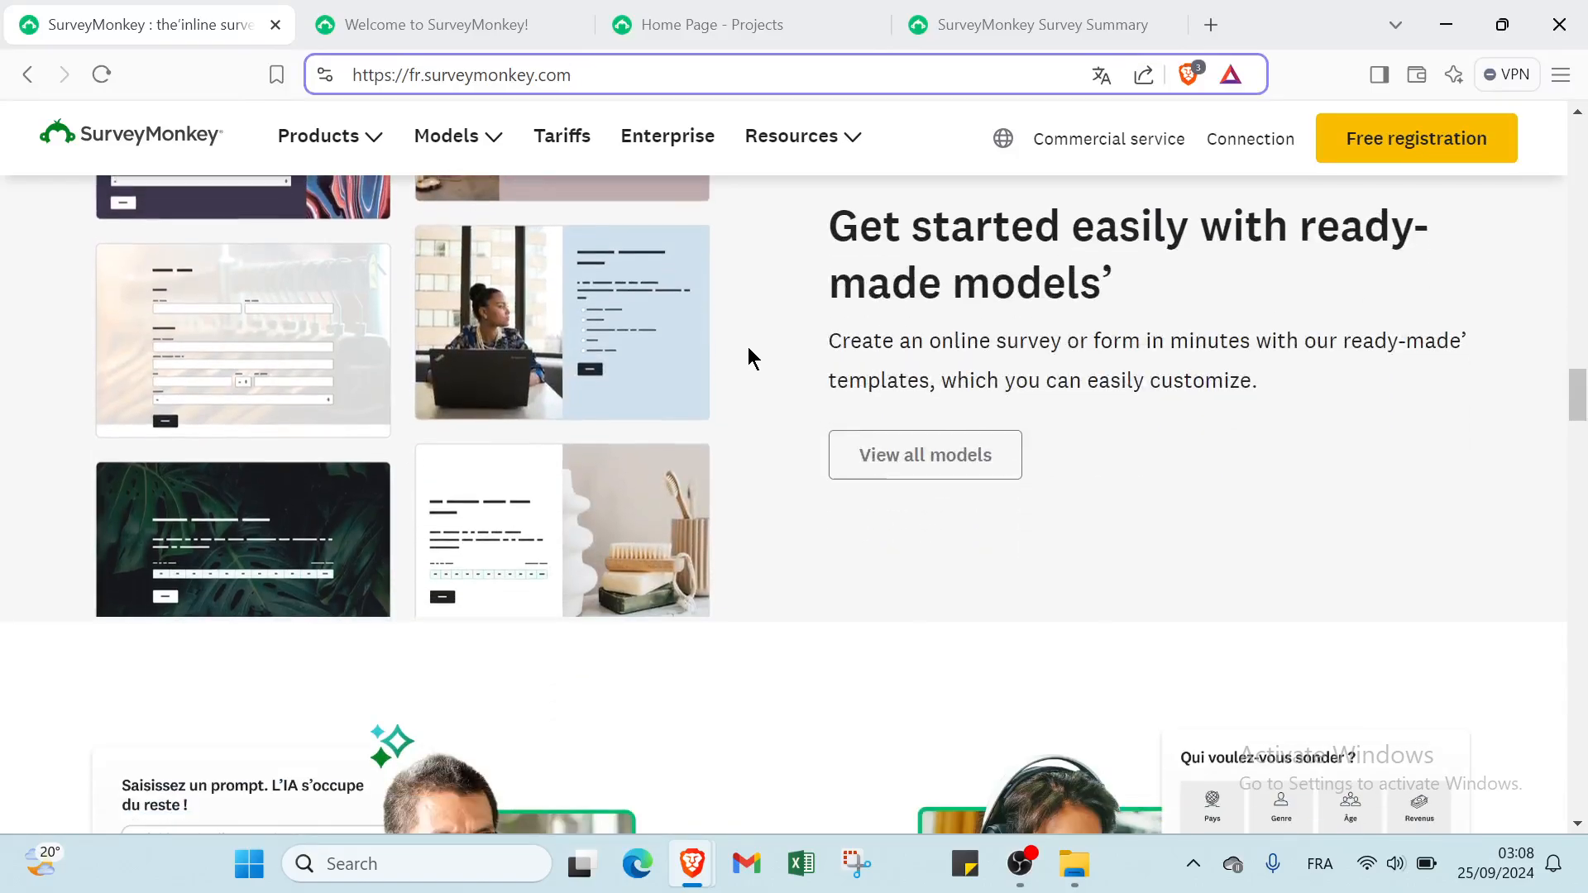
scroll(747, 357, down, 1)
scroll(747, 357, up, 5)
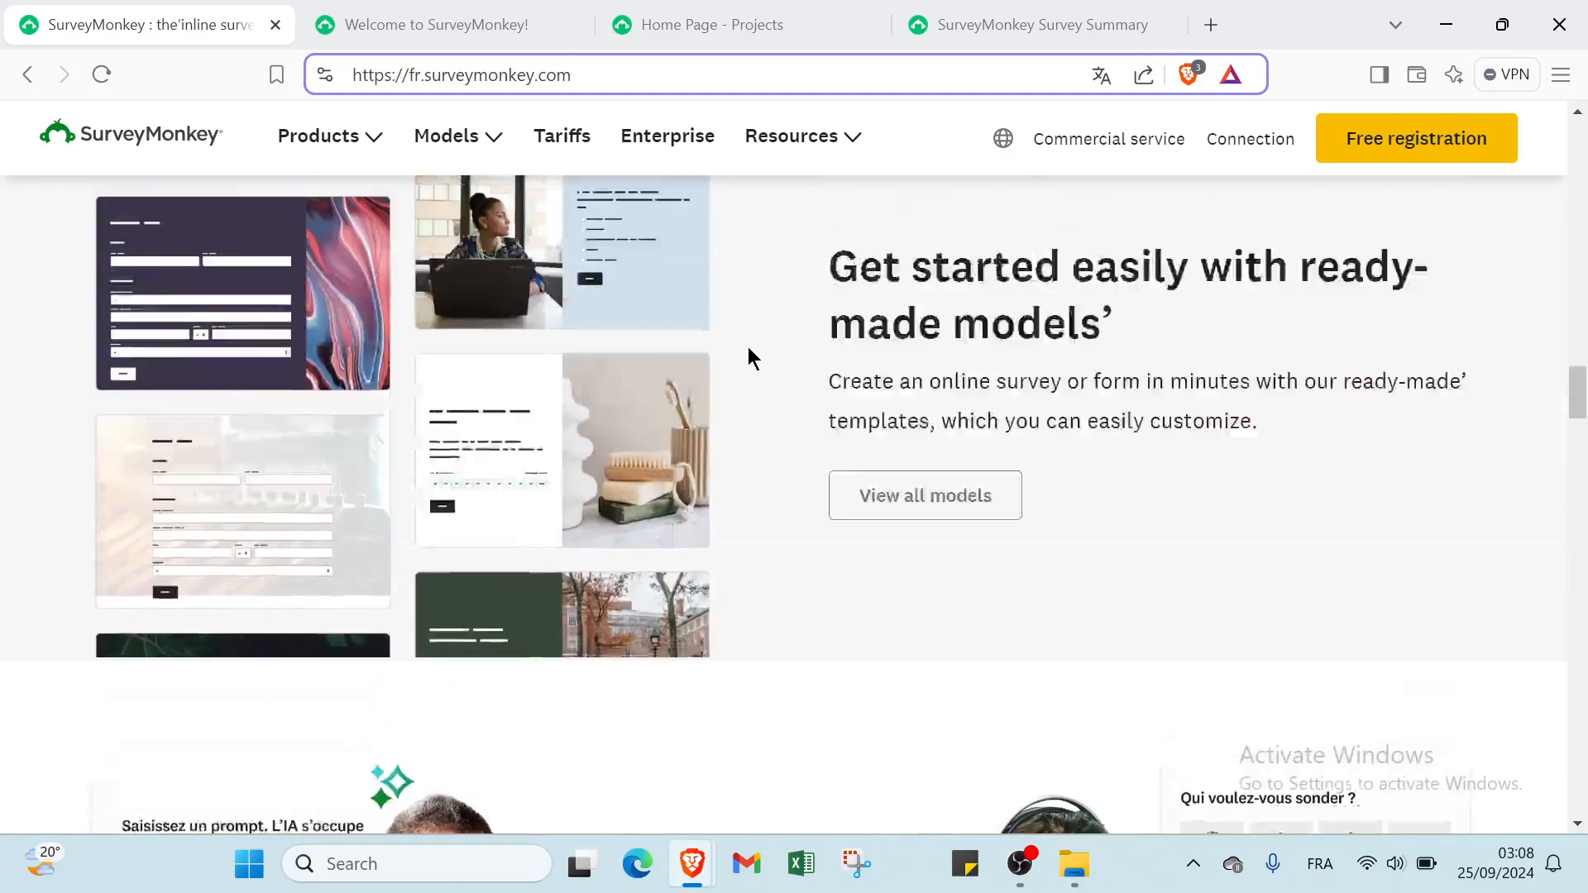
scroll(748, 348, up, 15)
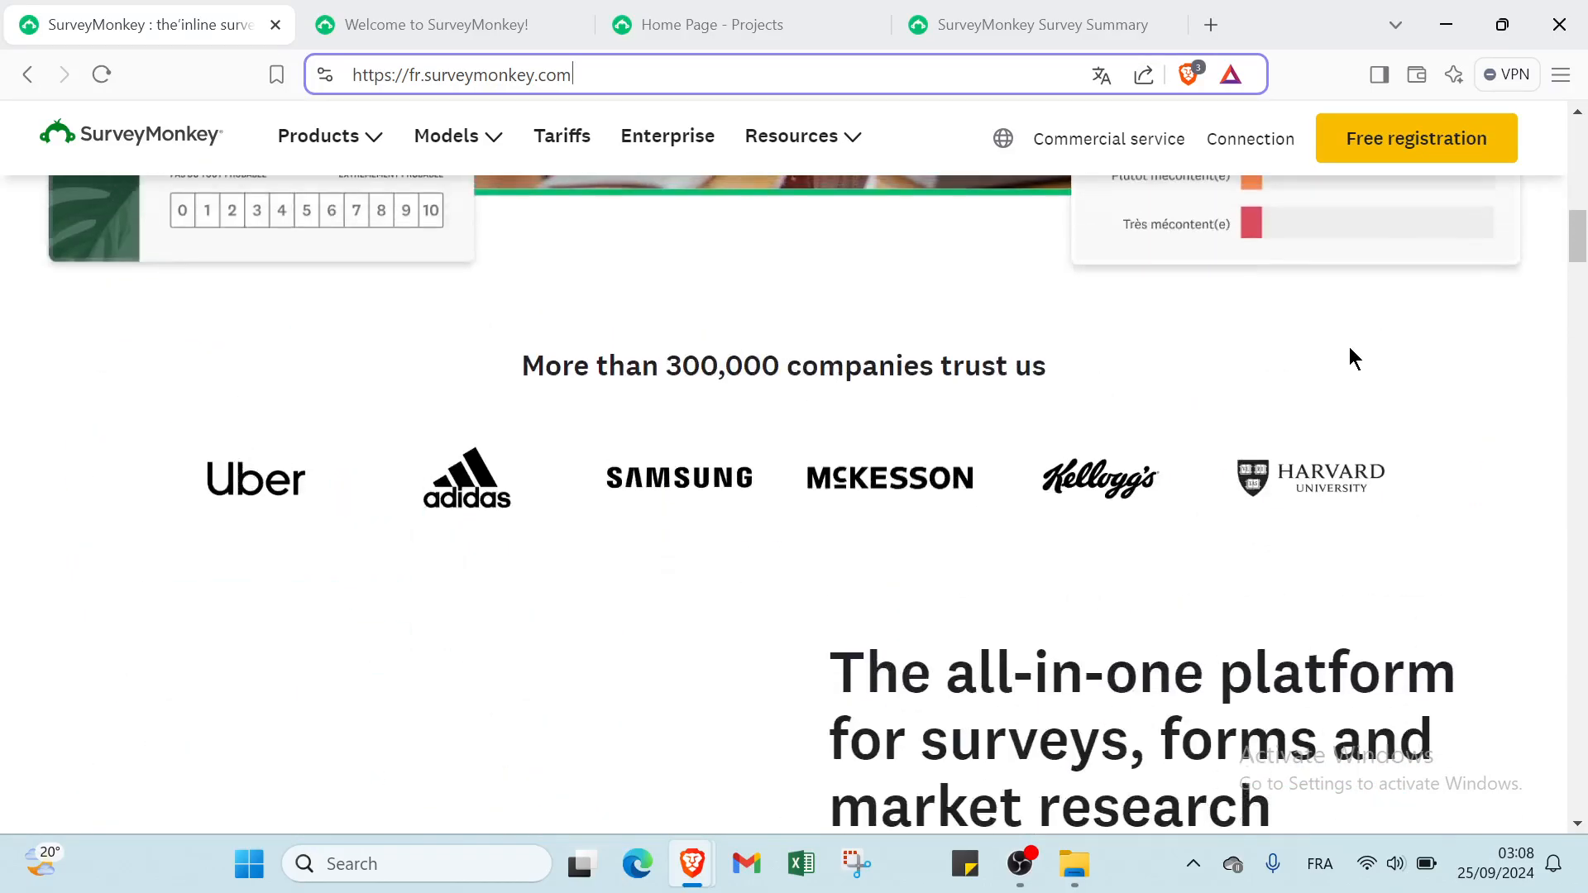
scroll(1258, 296, up, 8)
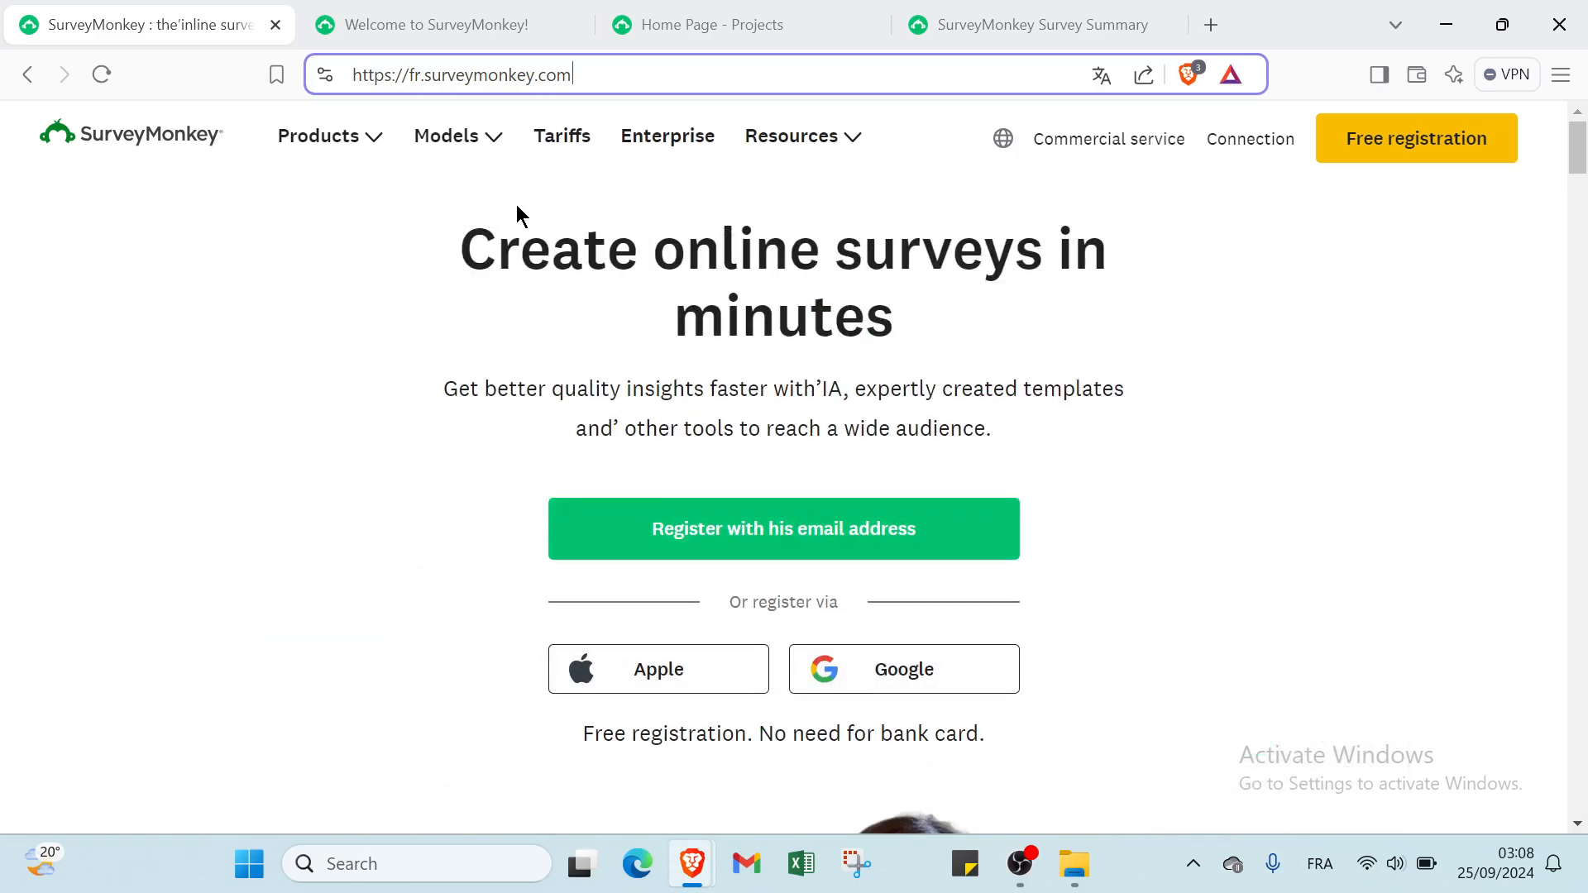
Review the welcome page's usage choices and the home page's options for starting a survey
click(453, 33)
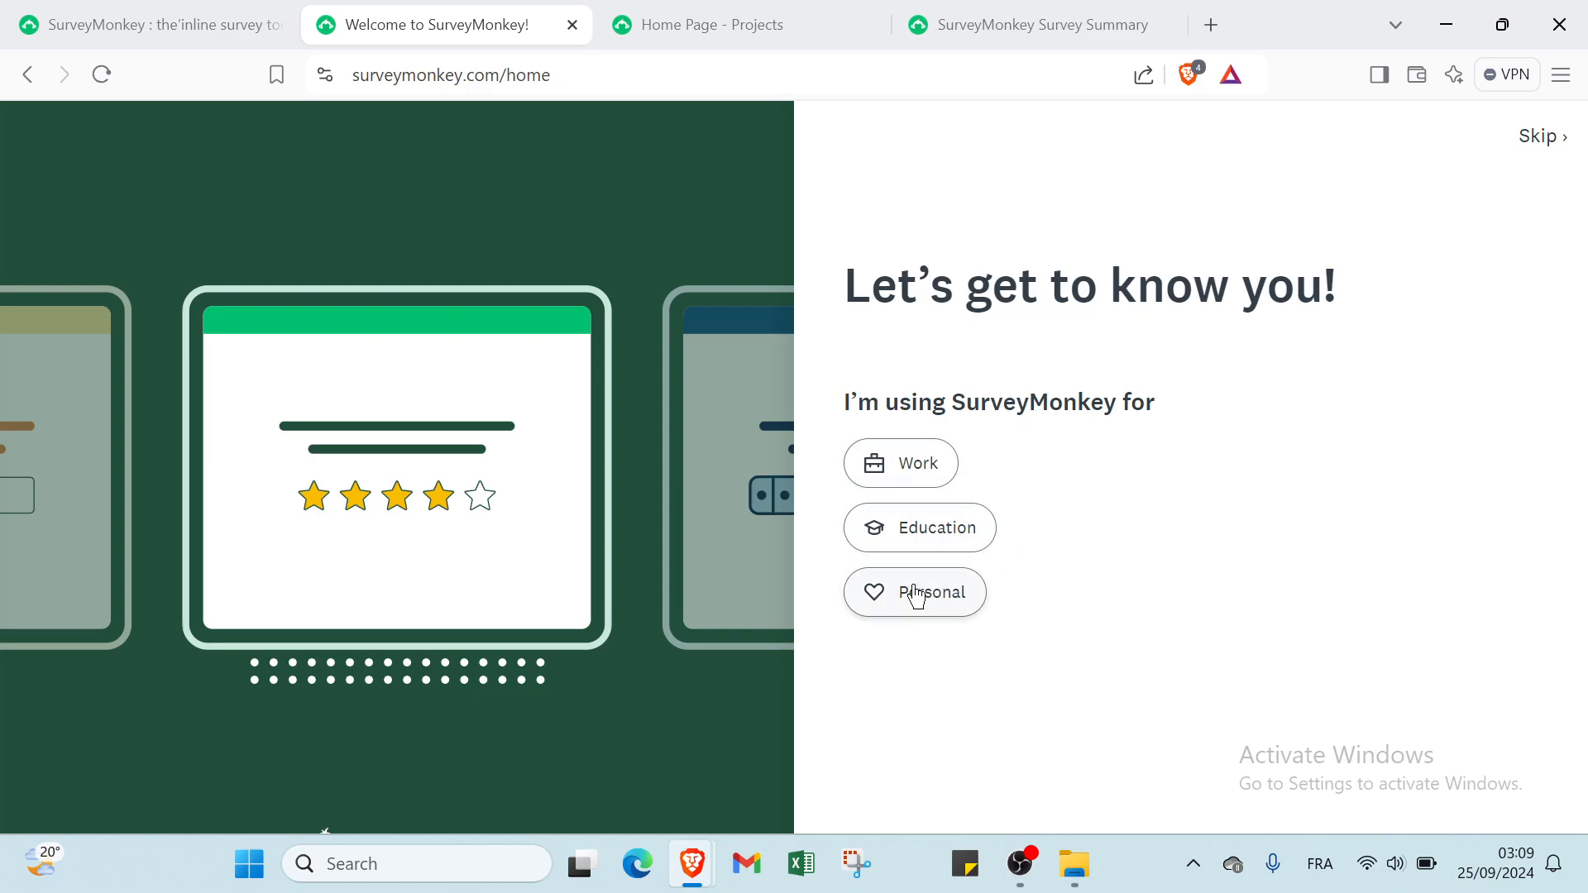
click(710, 26)
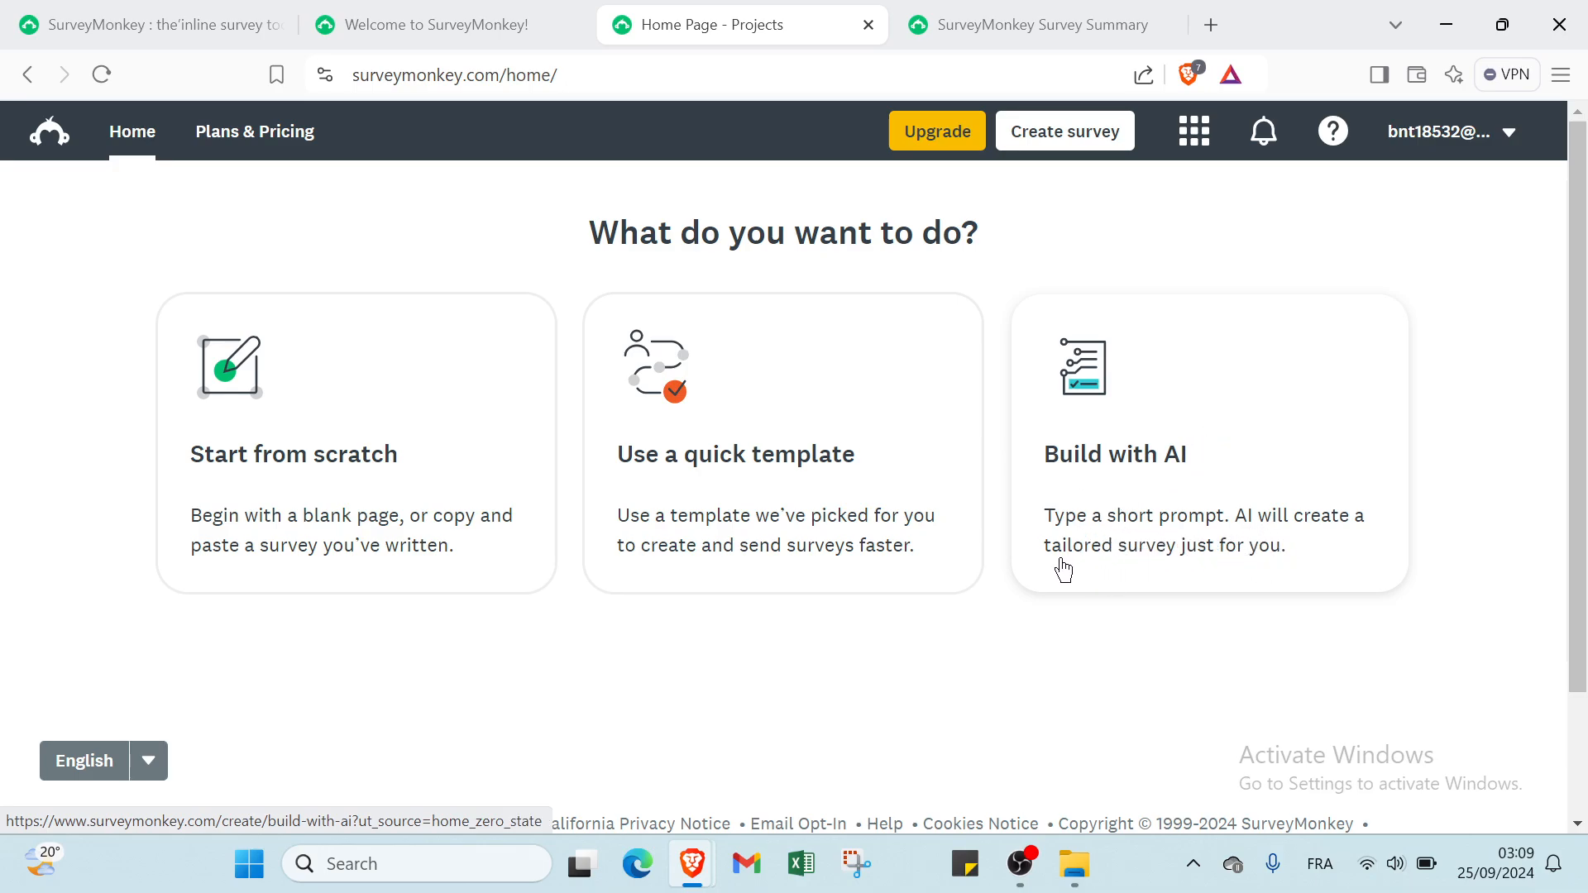
scroll(579, 604, down, 3)
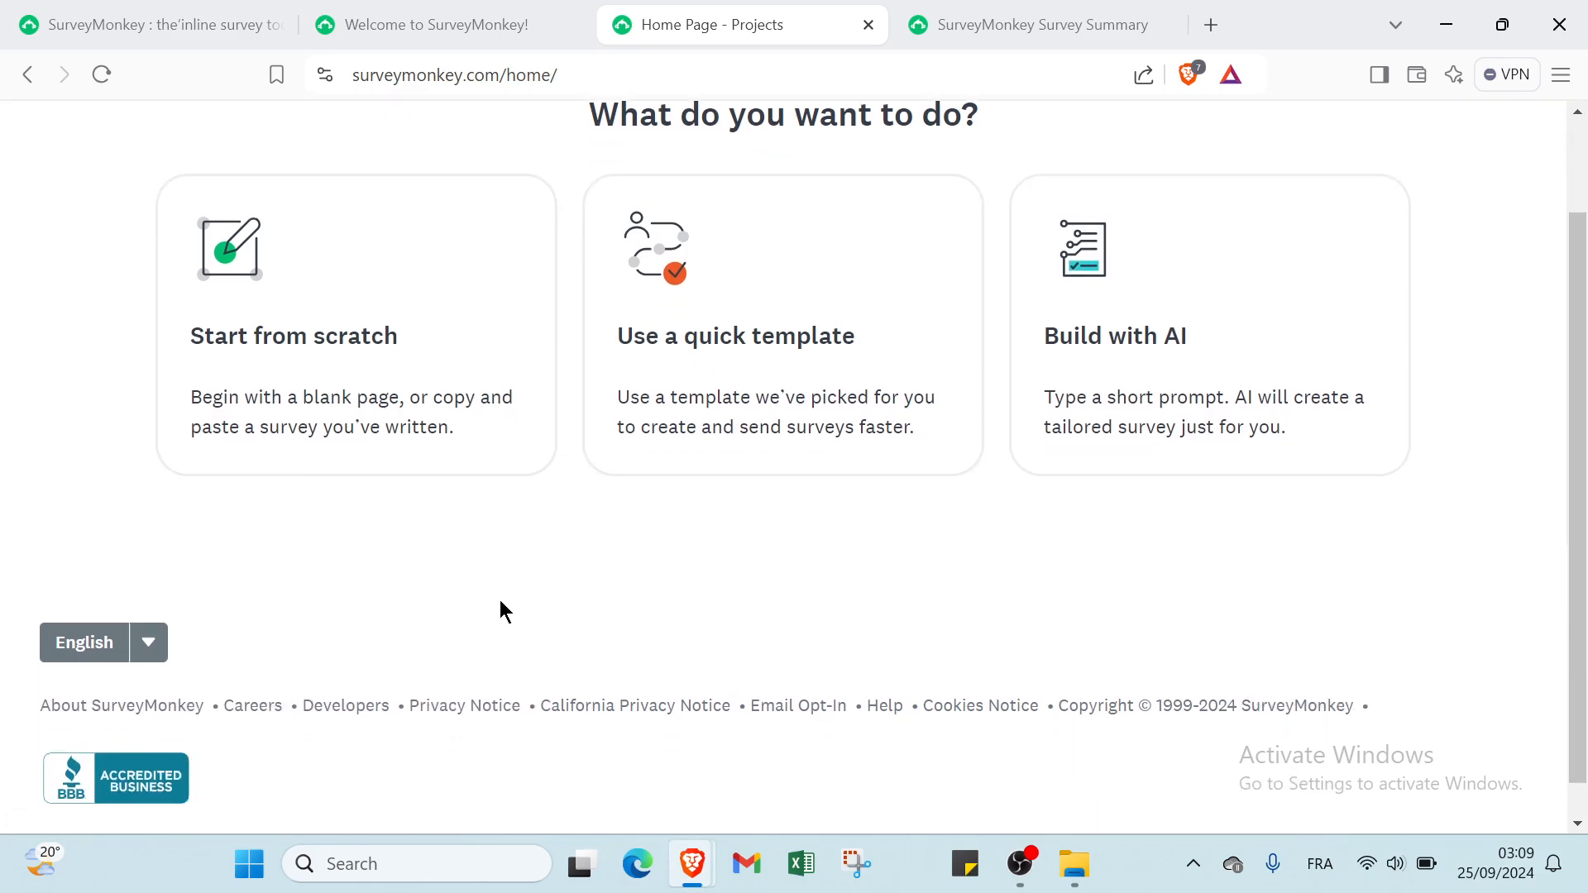
scroll(465, 590, up, 2)
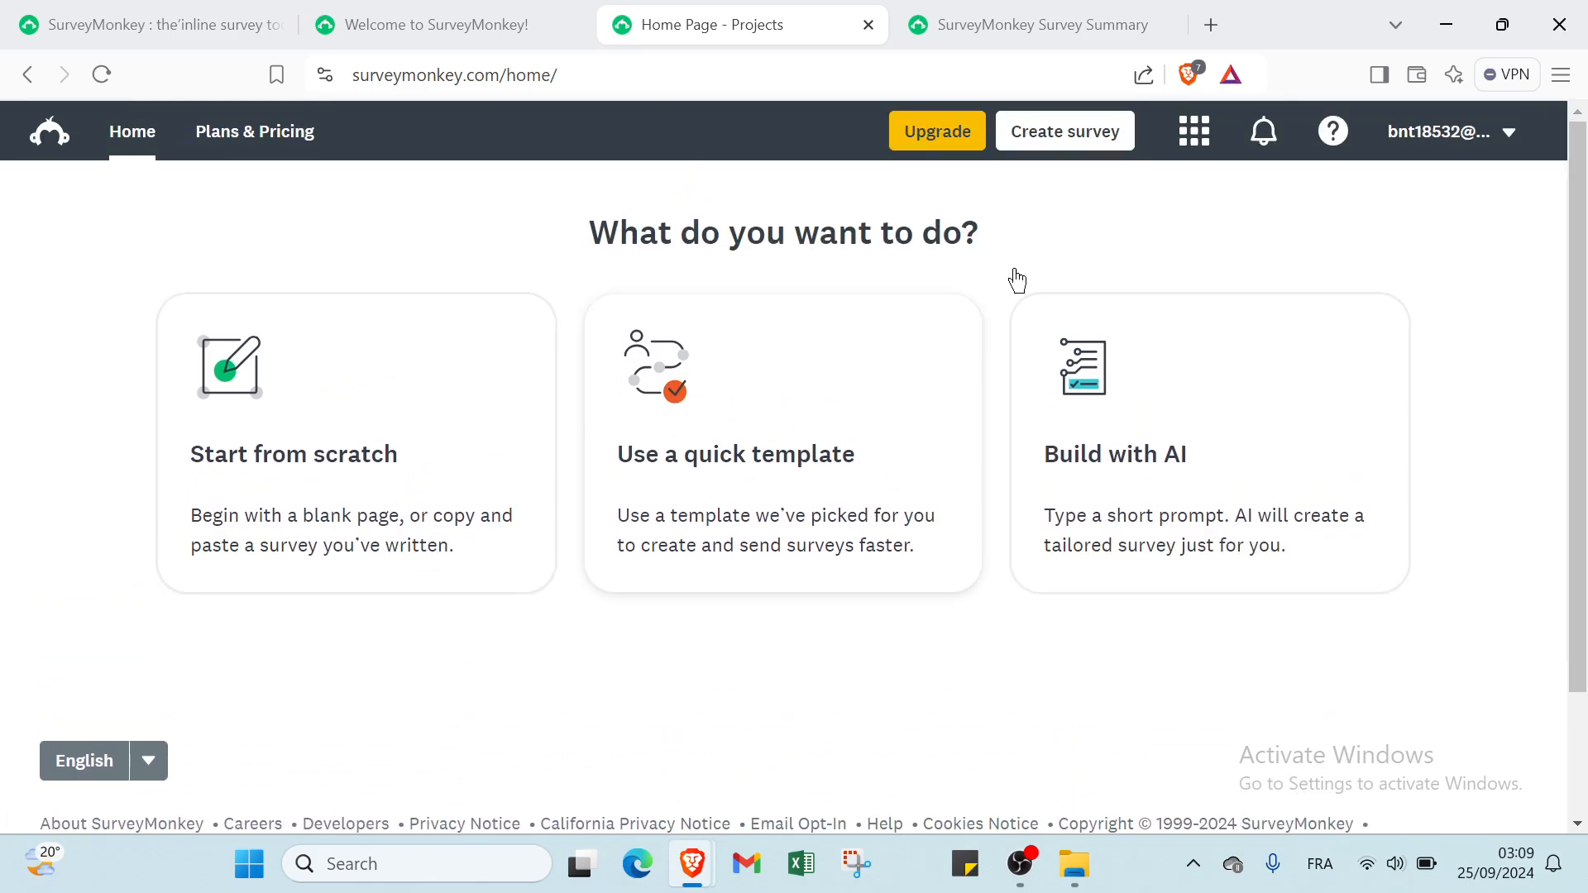
Examine the Untitled survey's summary page, including its progress stages, status, collectors, responses volume and integrations
click(1034, 32)
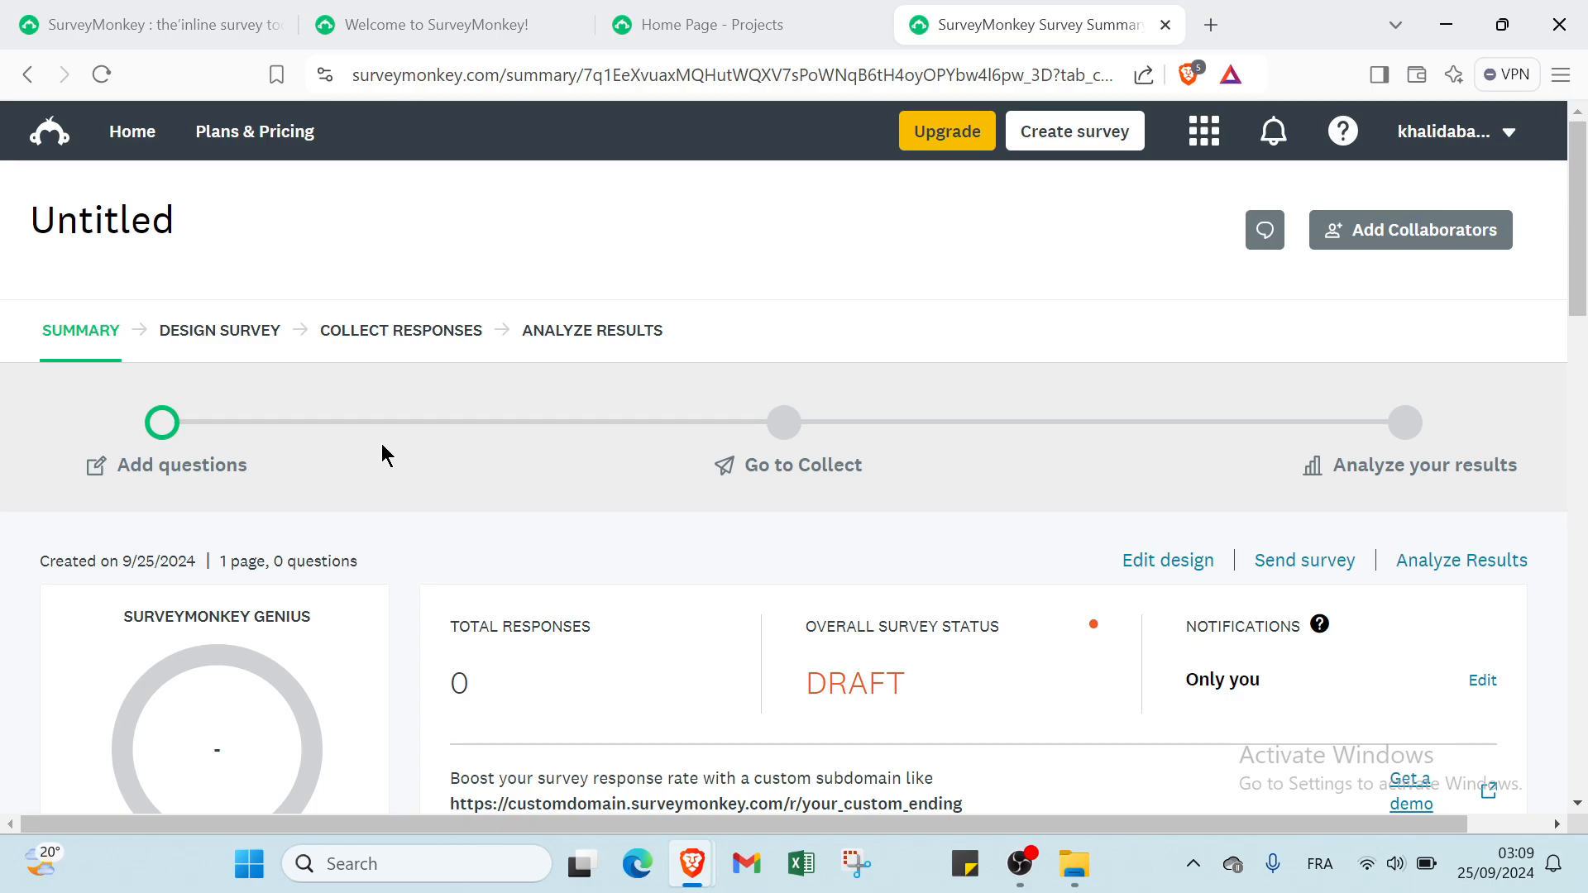
scroll(382, 447, down, 3)
scroll(383, 453, down, 3)
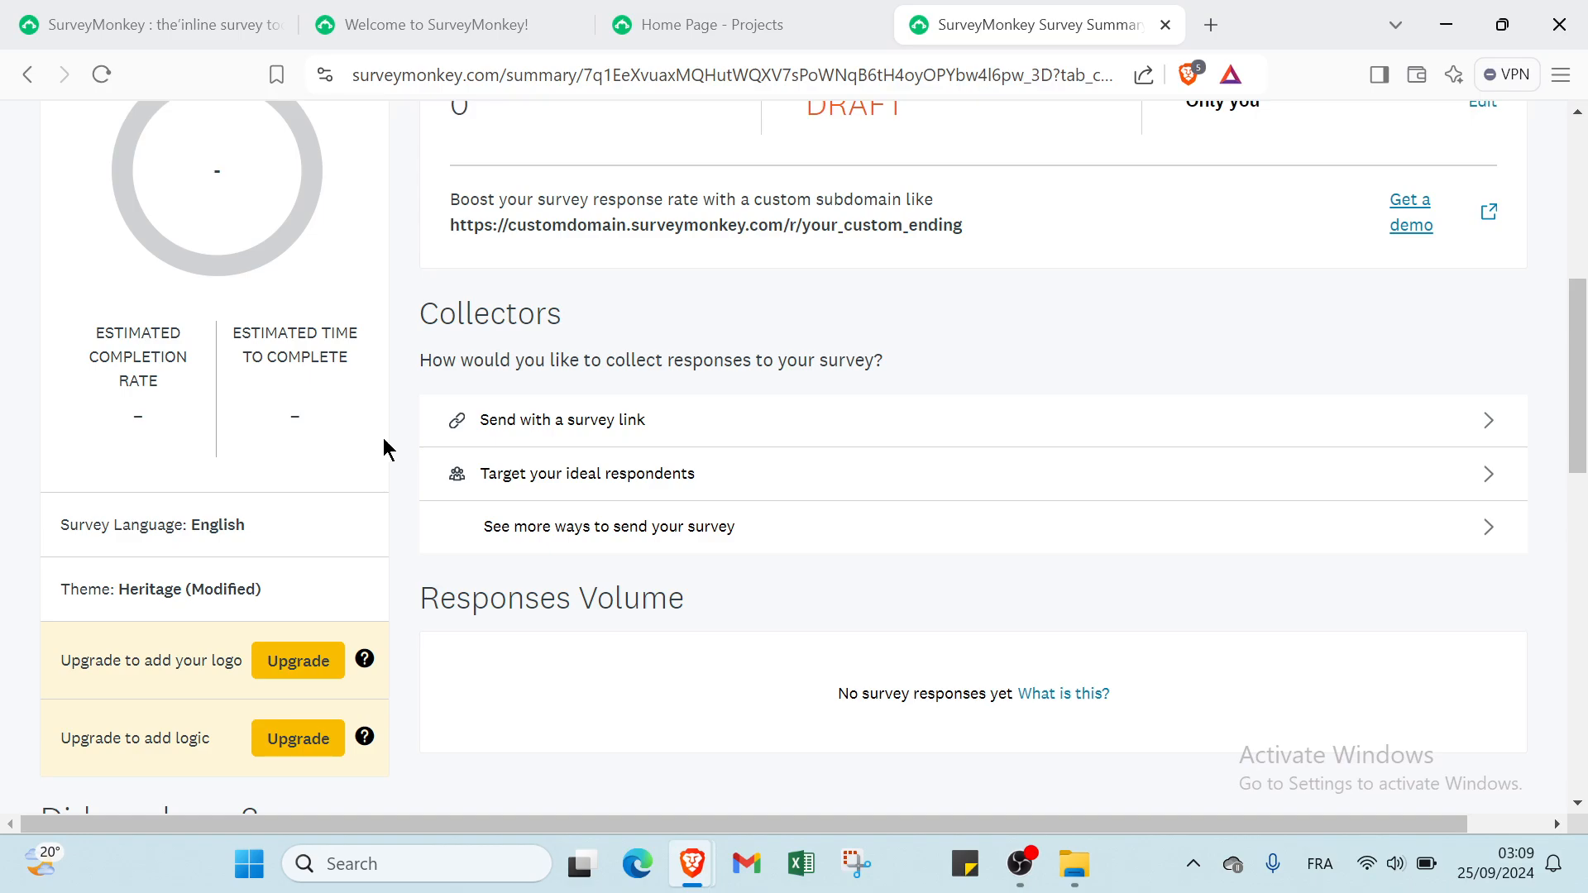
scroll(383, 451, down, 2)
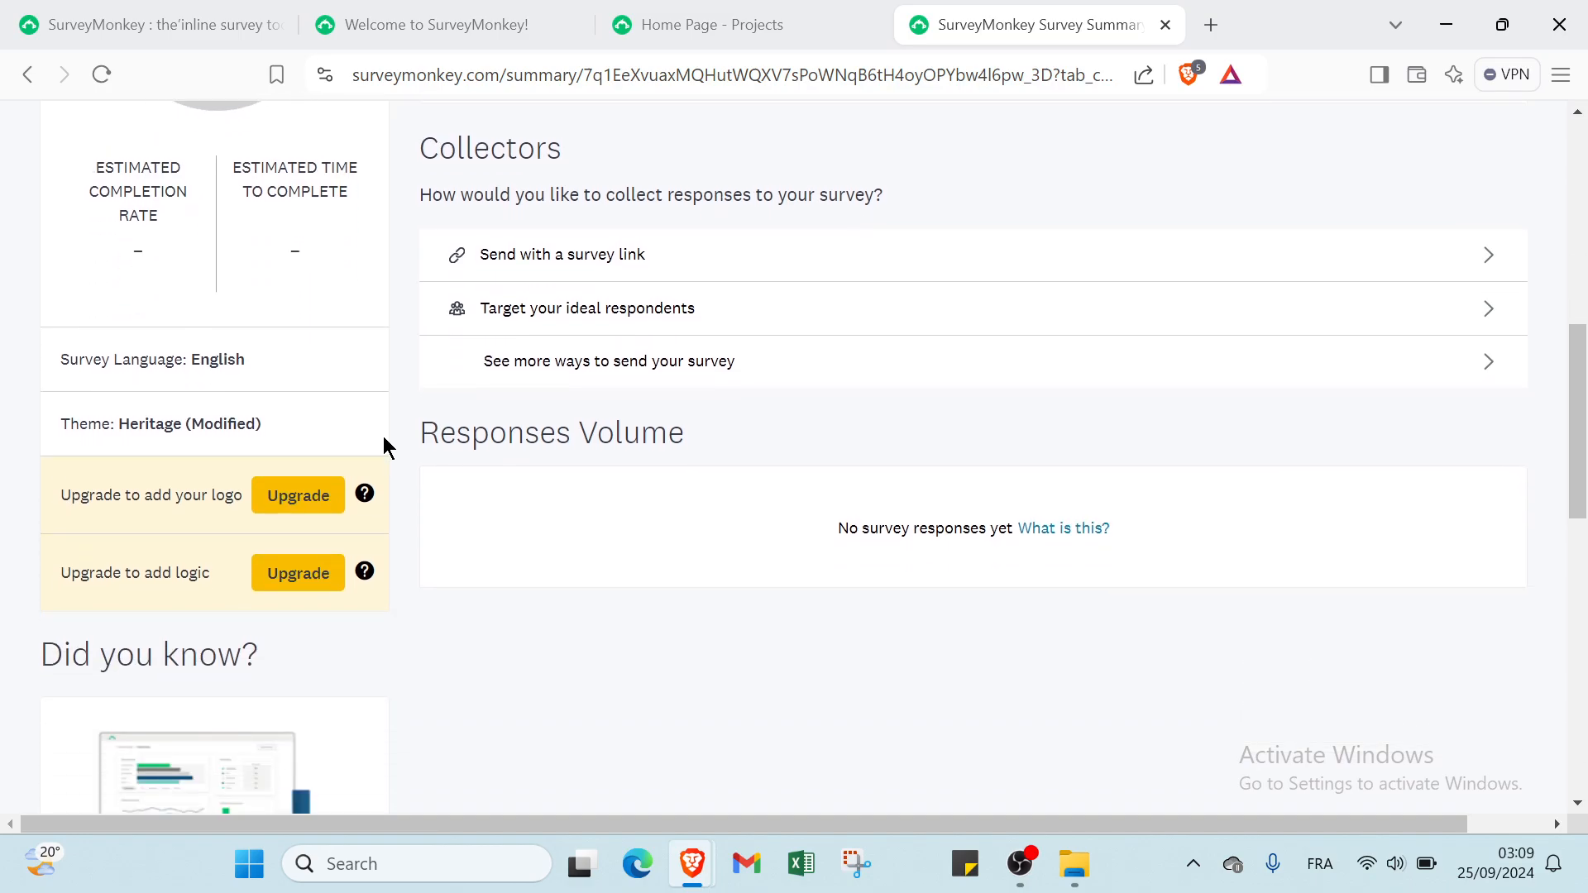
scroll(384, 446, down, 3)
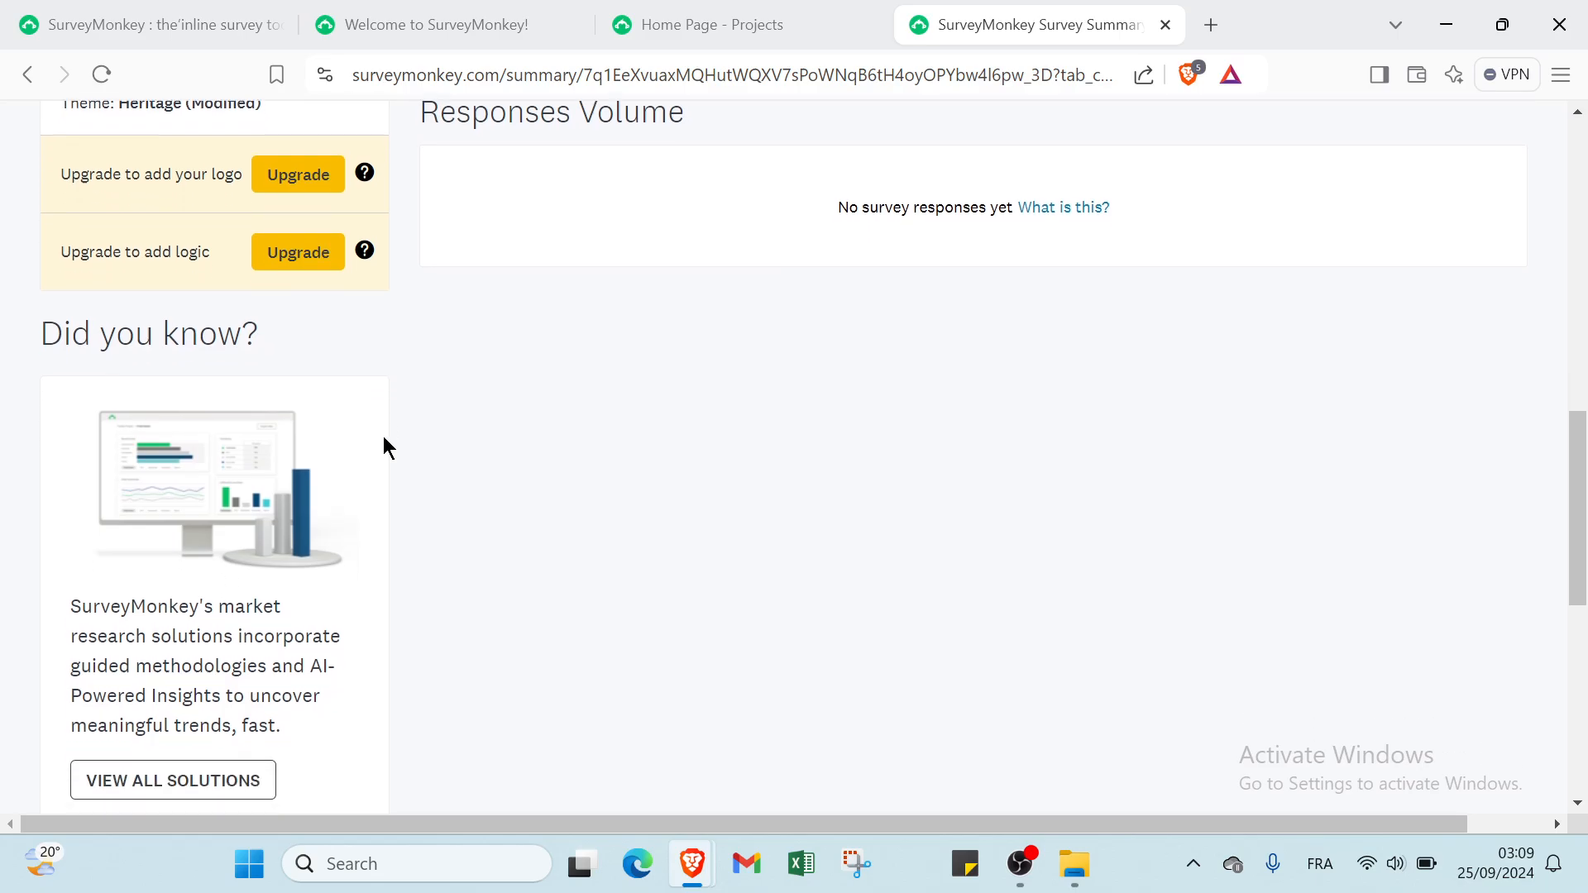
scroll(383, 446, down, 5)
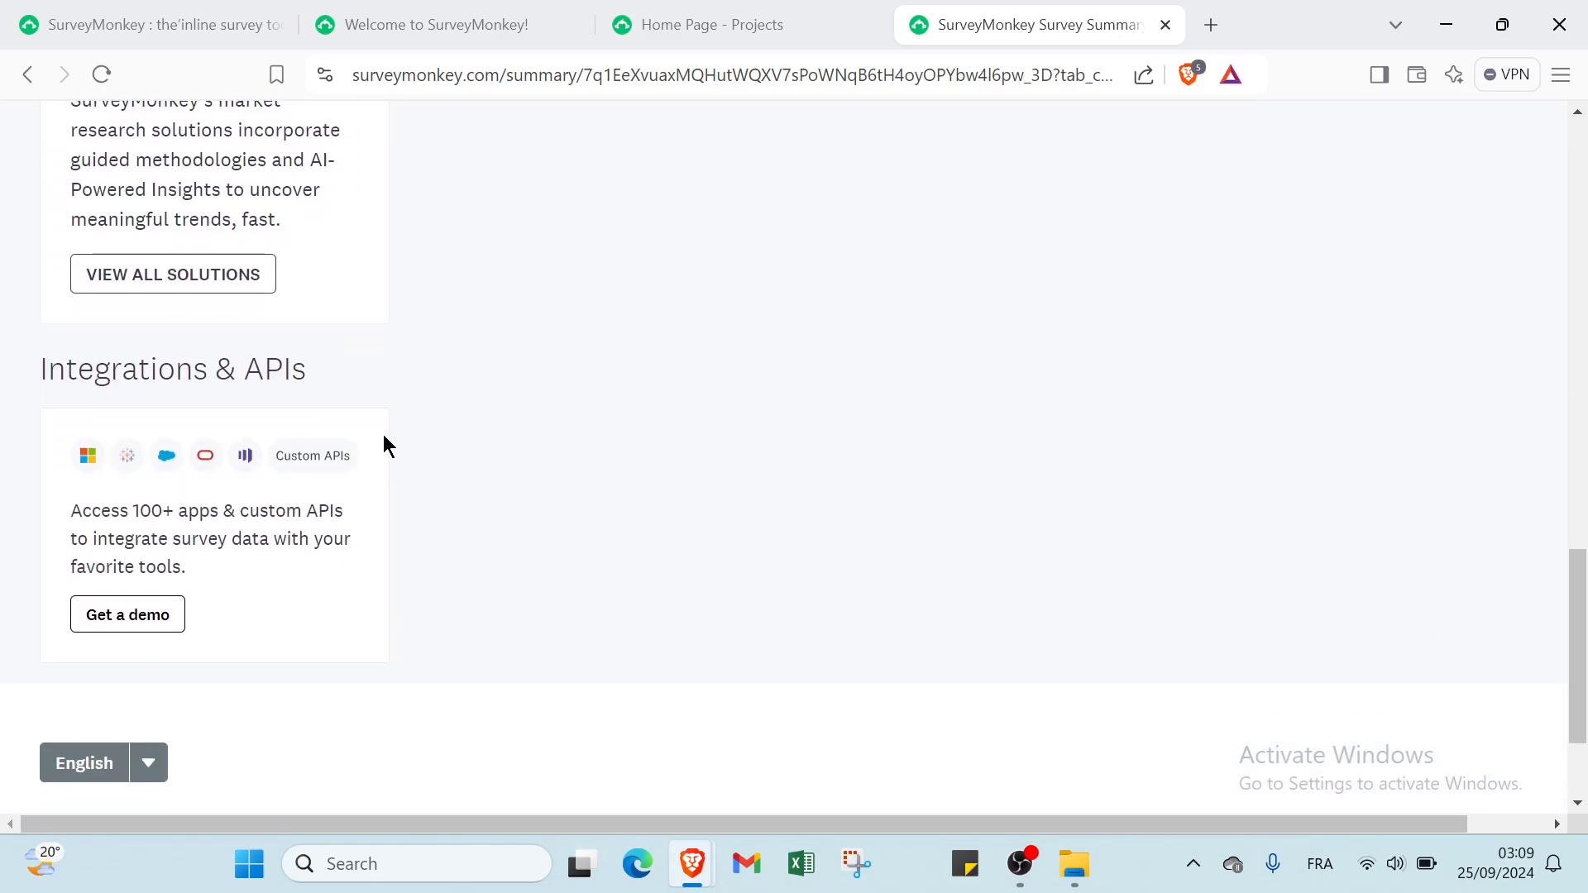
scroll(384, 446, down, 2)
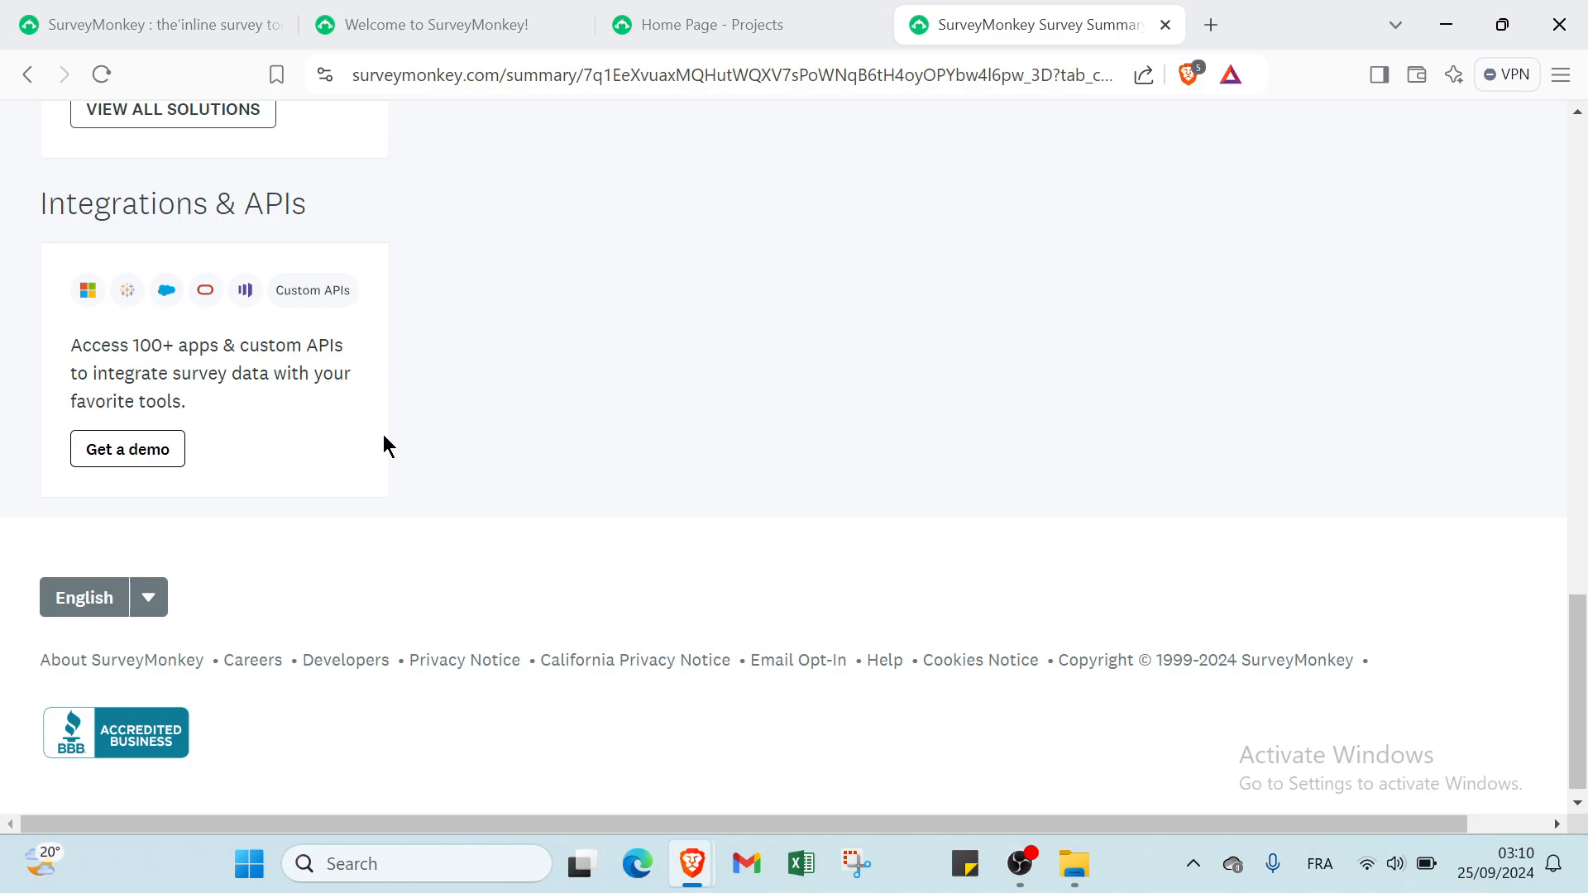
scroll(385, 447, down, 1)
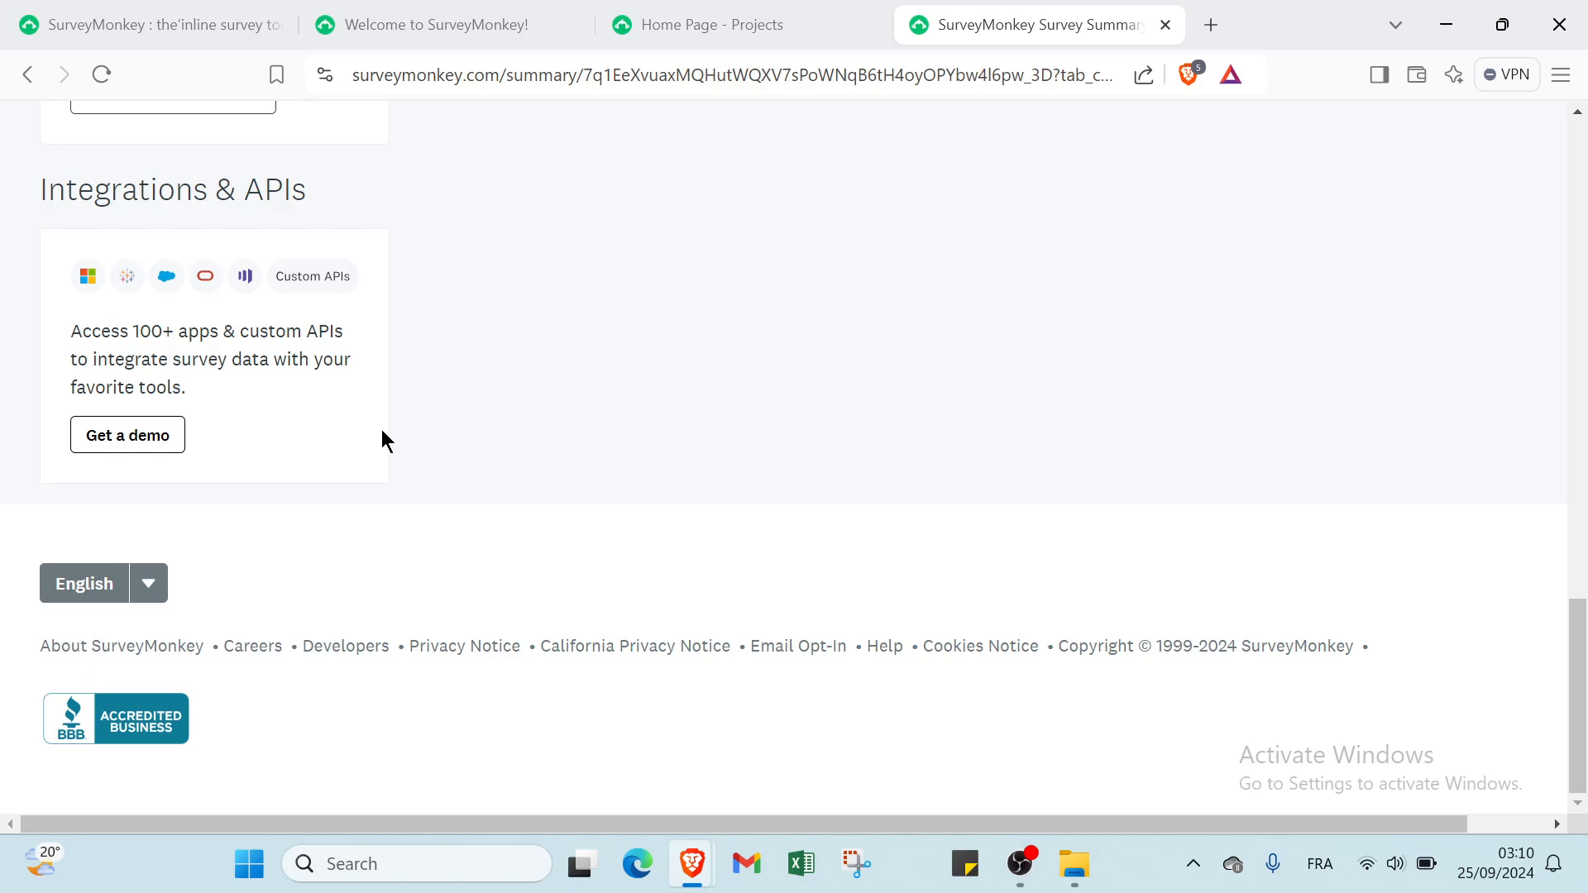
scroll(380, 427, up, 5)
scroll(380, 426, up, 14)
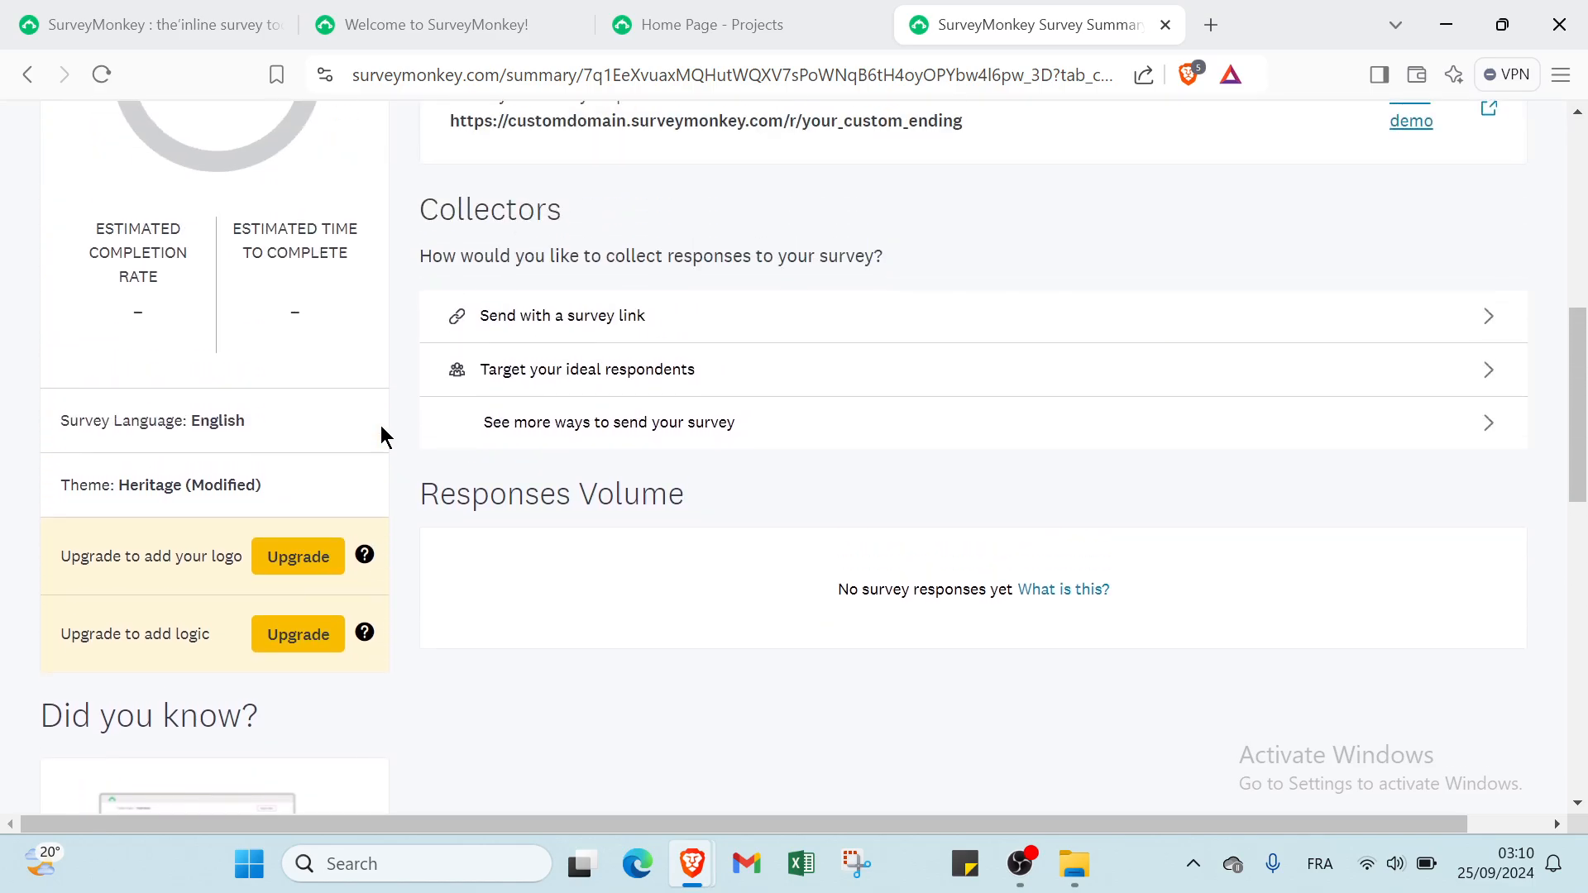
scroll(380, 433, up, 2)
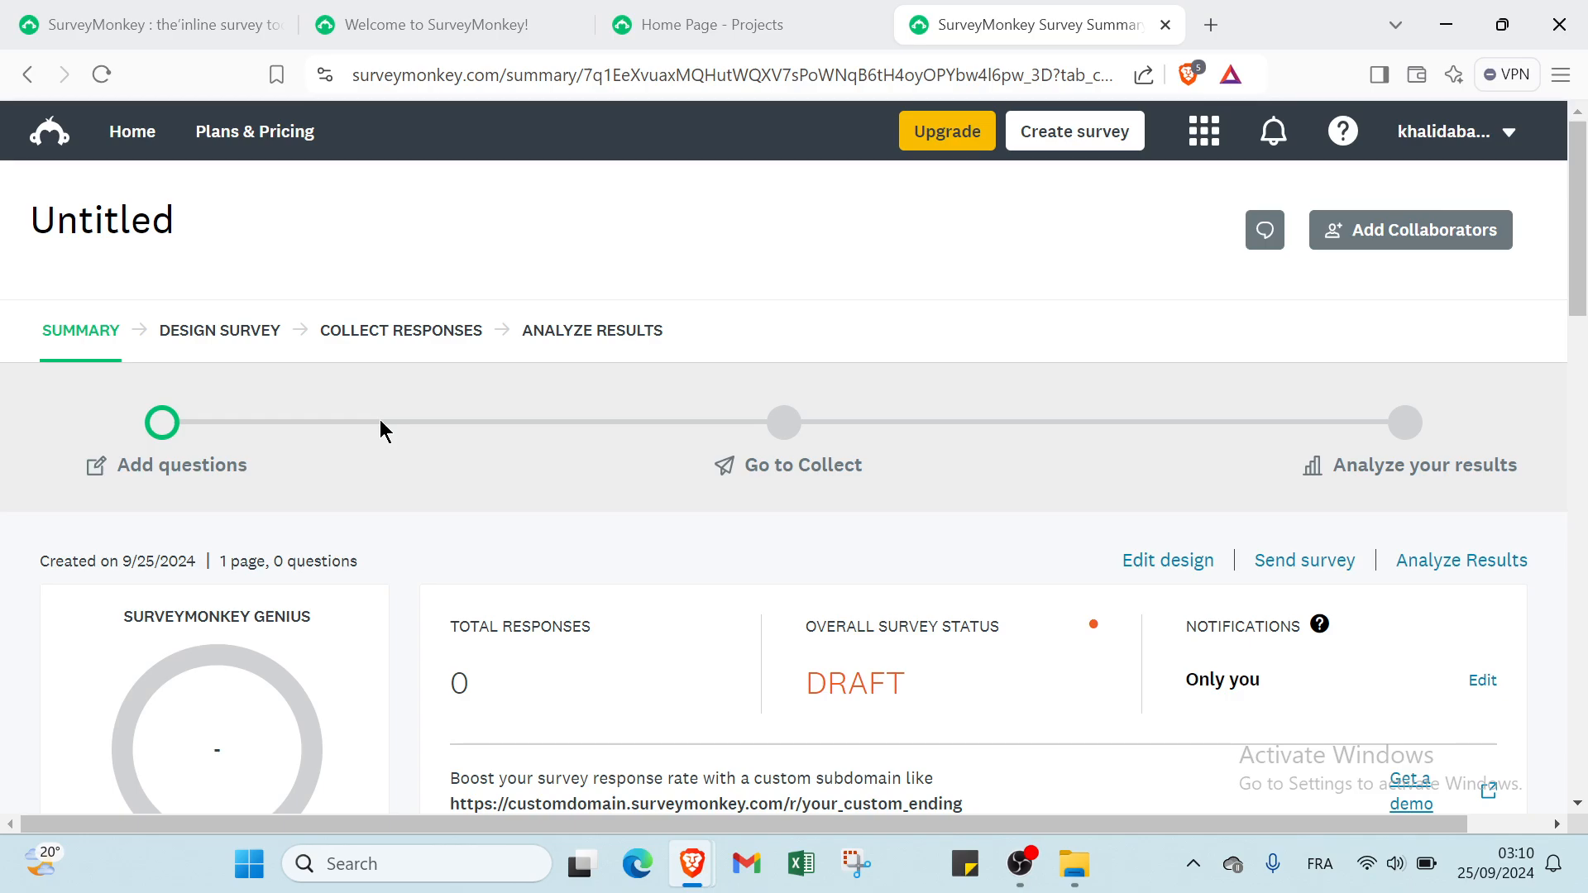
scroll(380, 419, down, 6)
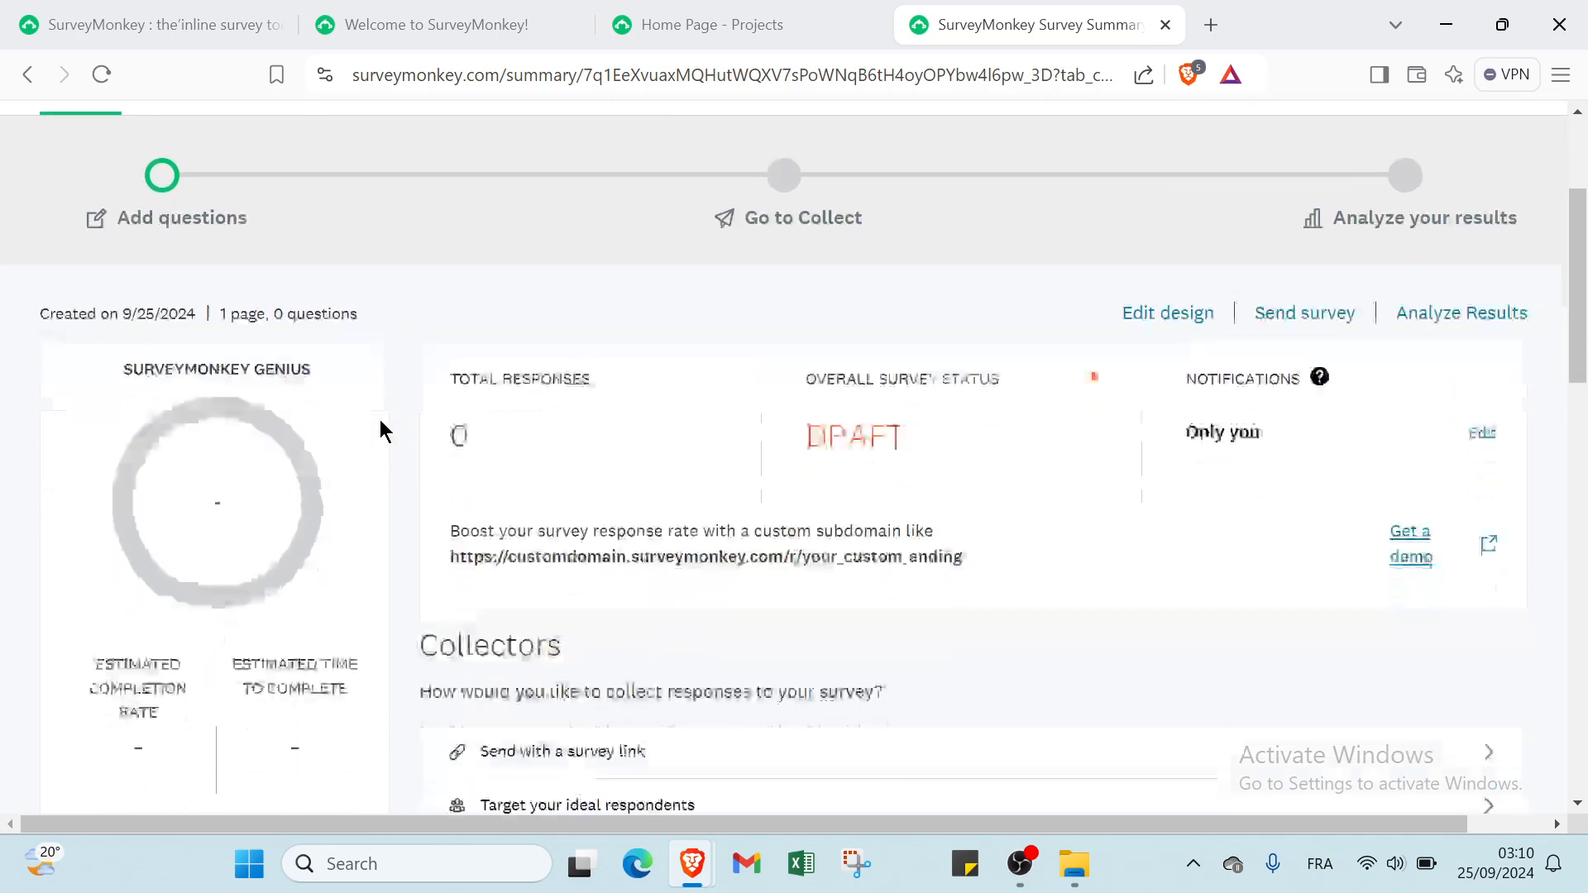
scroll(380, 419, up, 7)
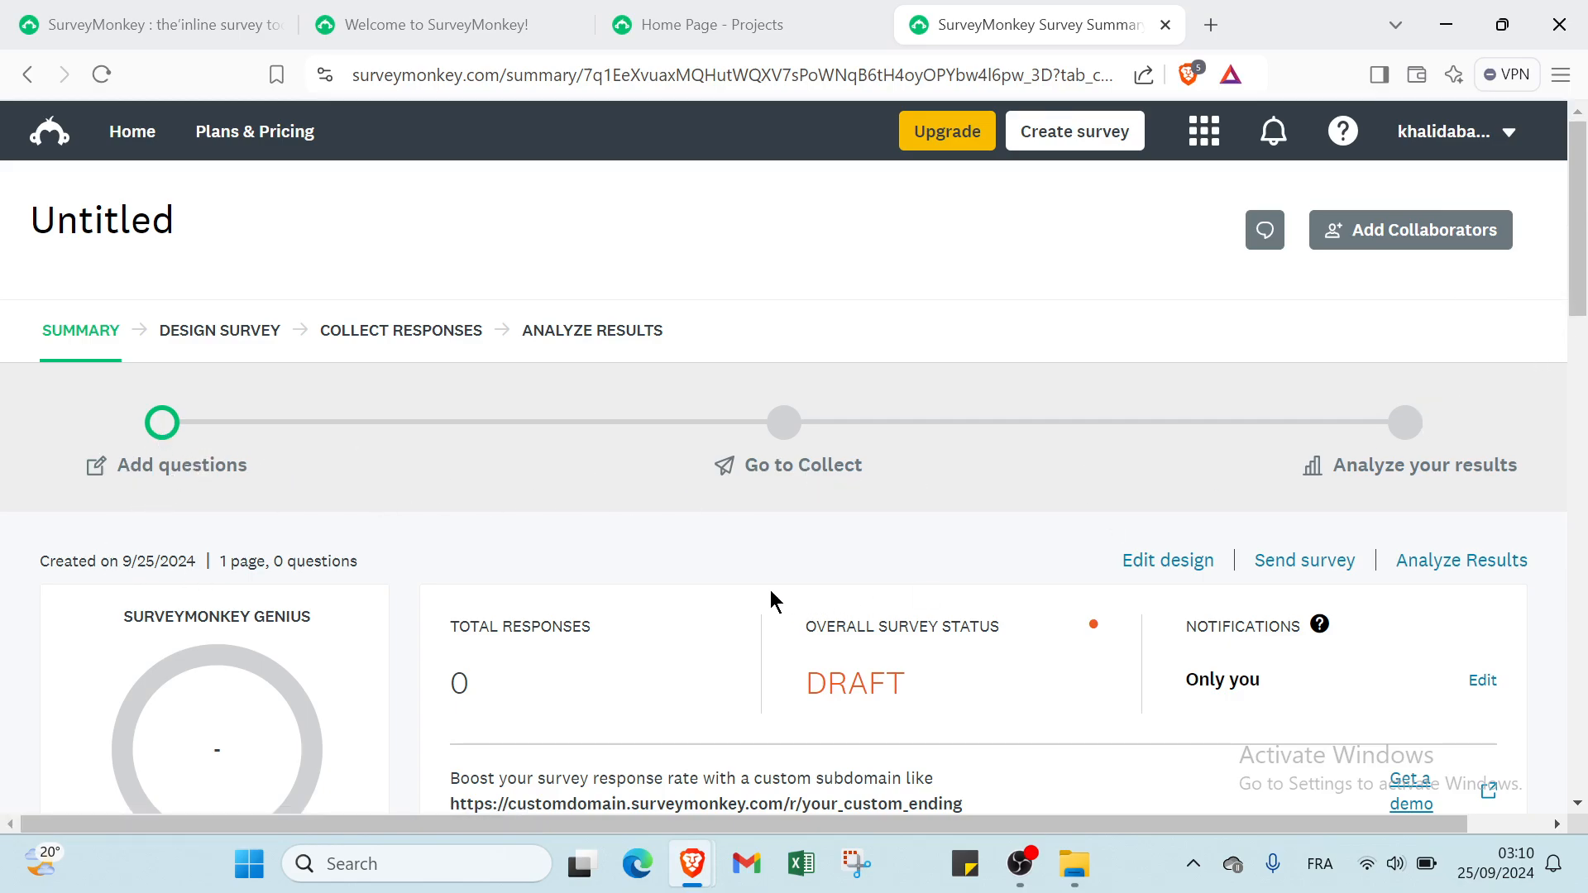
scroll(770, 588, down, 5)
scroll(403, 508, up, 1)
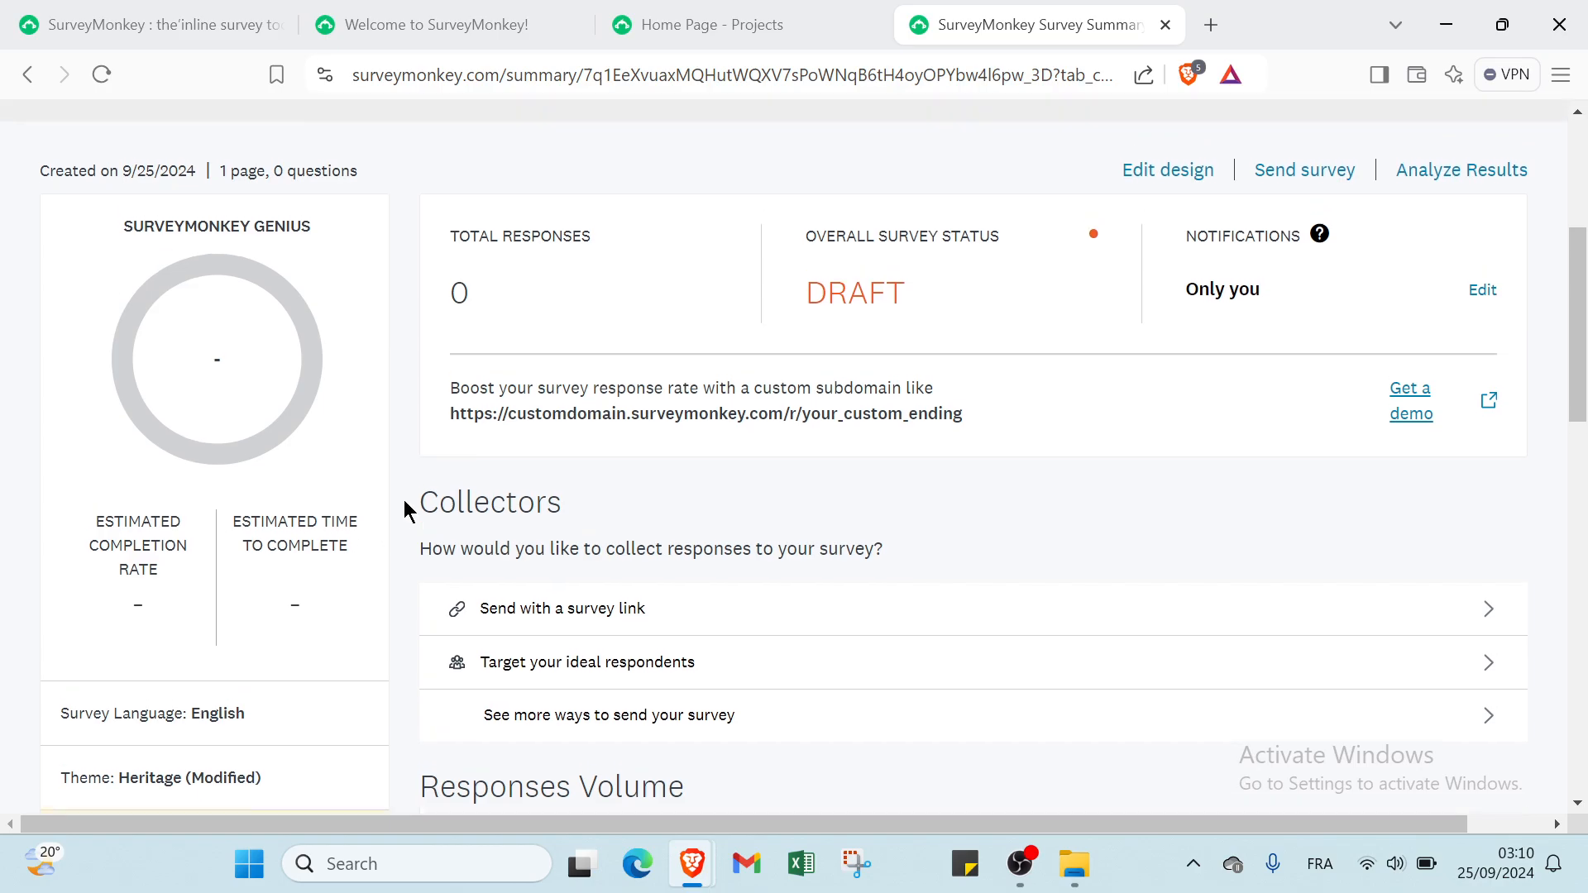
scroll(404, 506, up, 5)
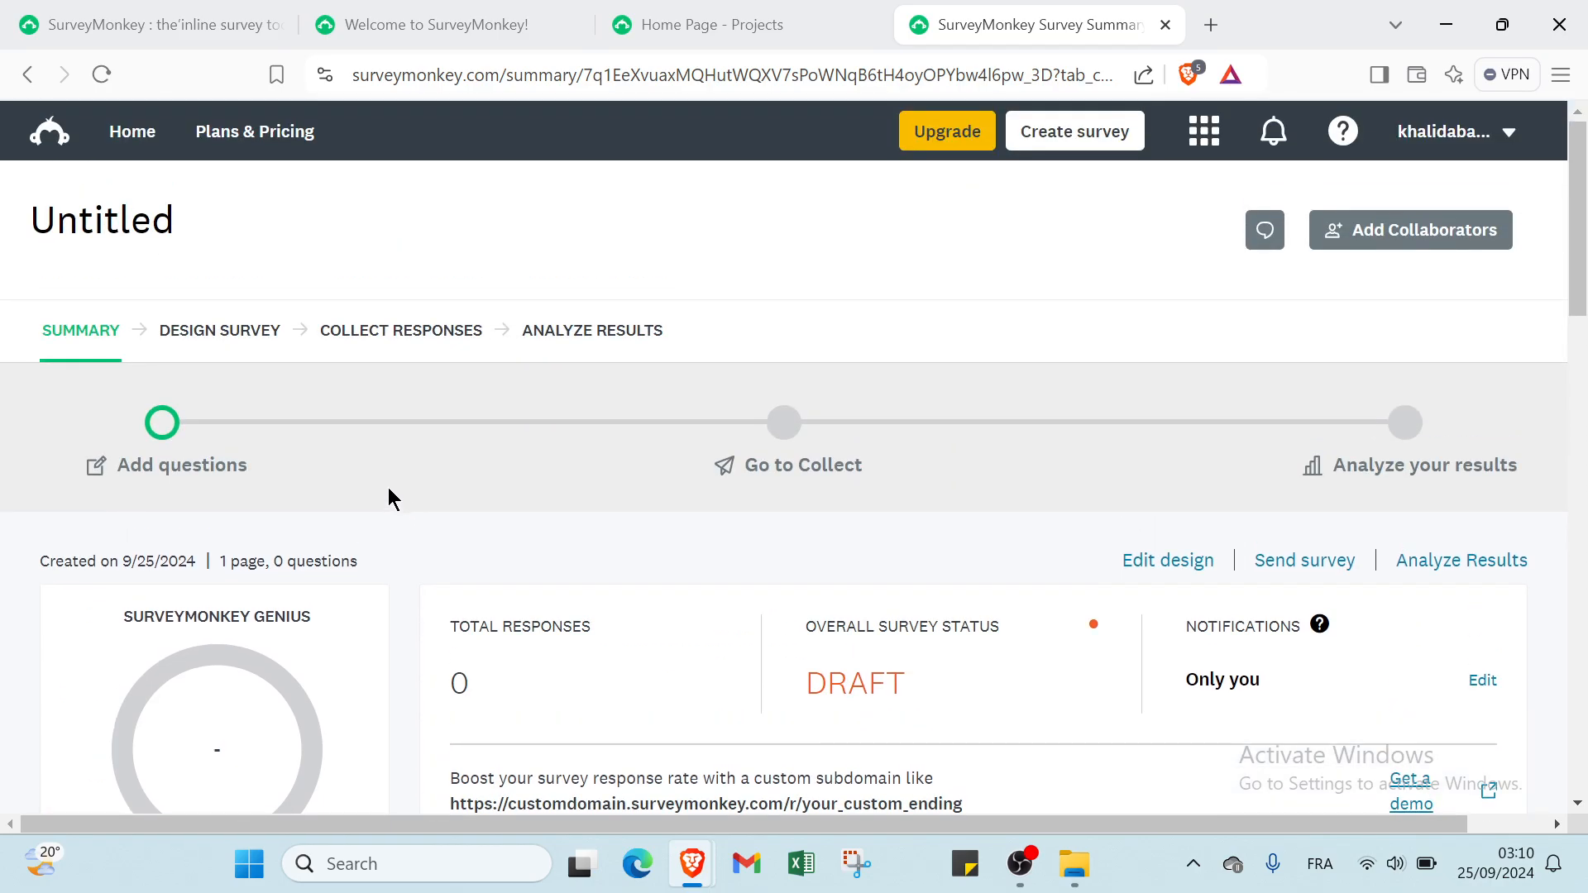
Open the Untitled survey in the Design Survey stage and view the logo upload options without adding a logo
click(251, 343)
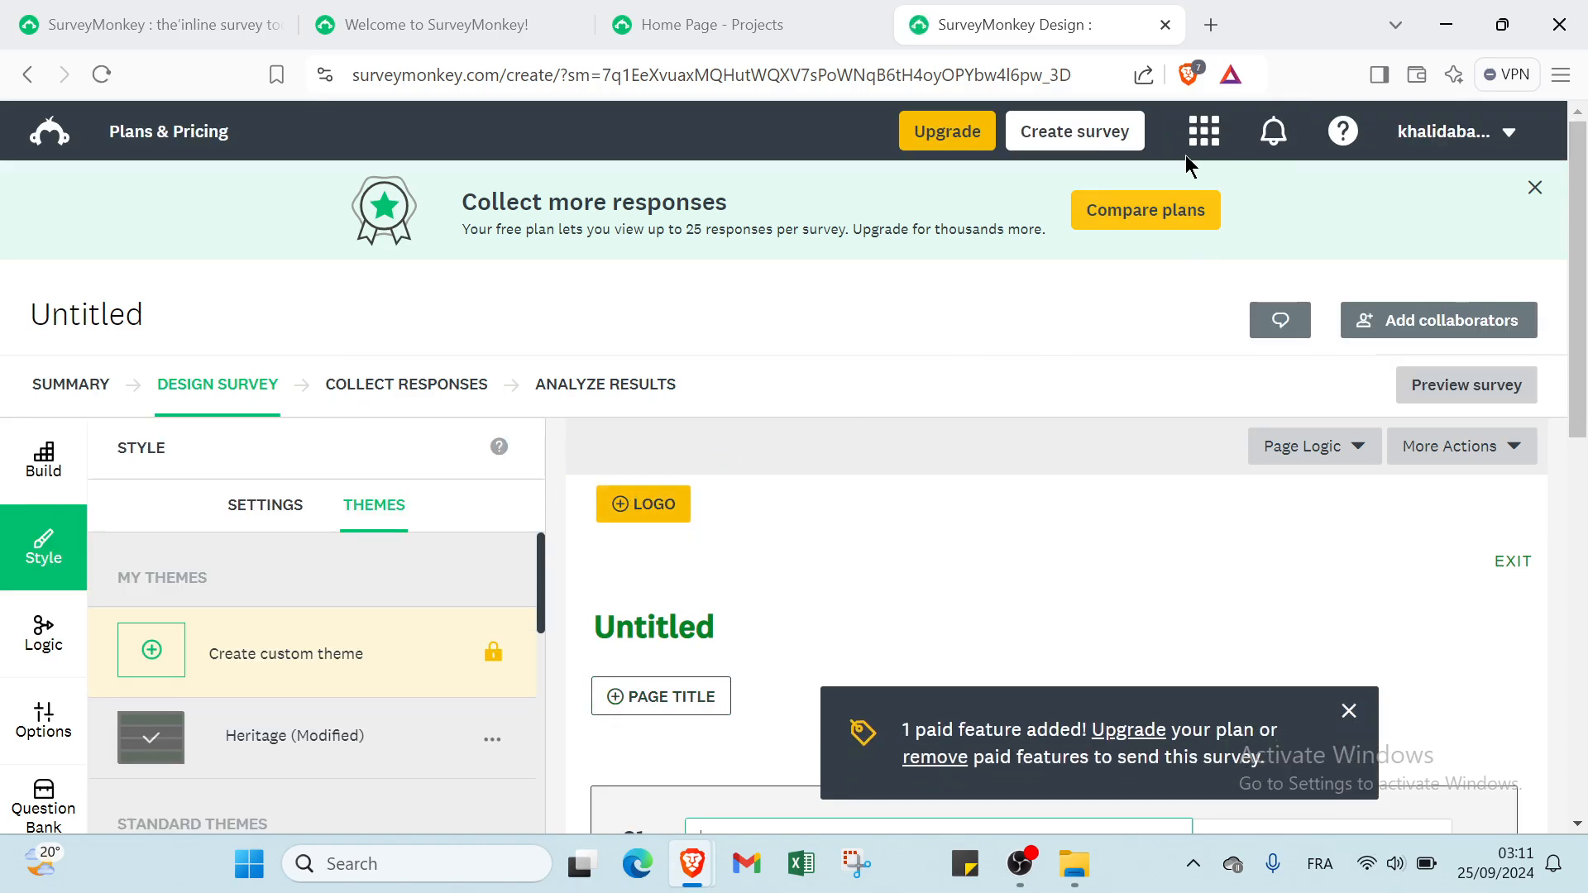
click(697, 508)
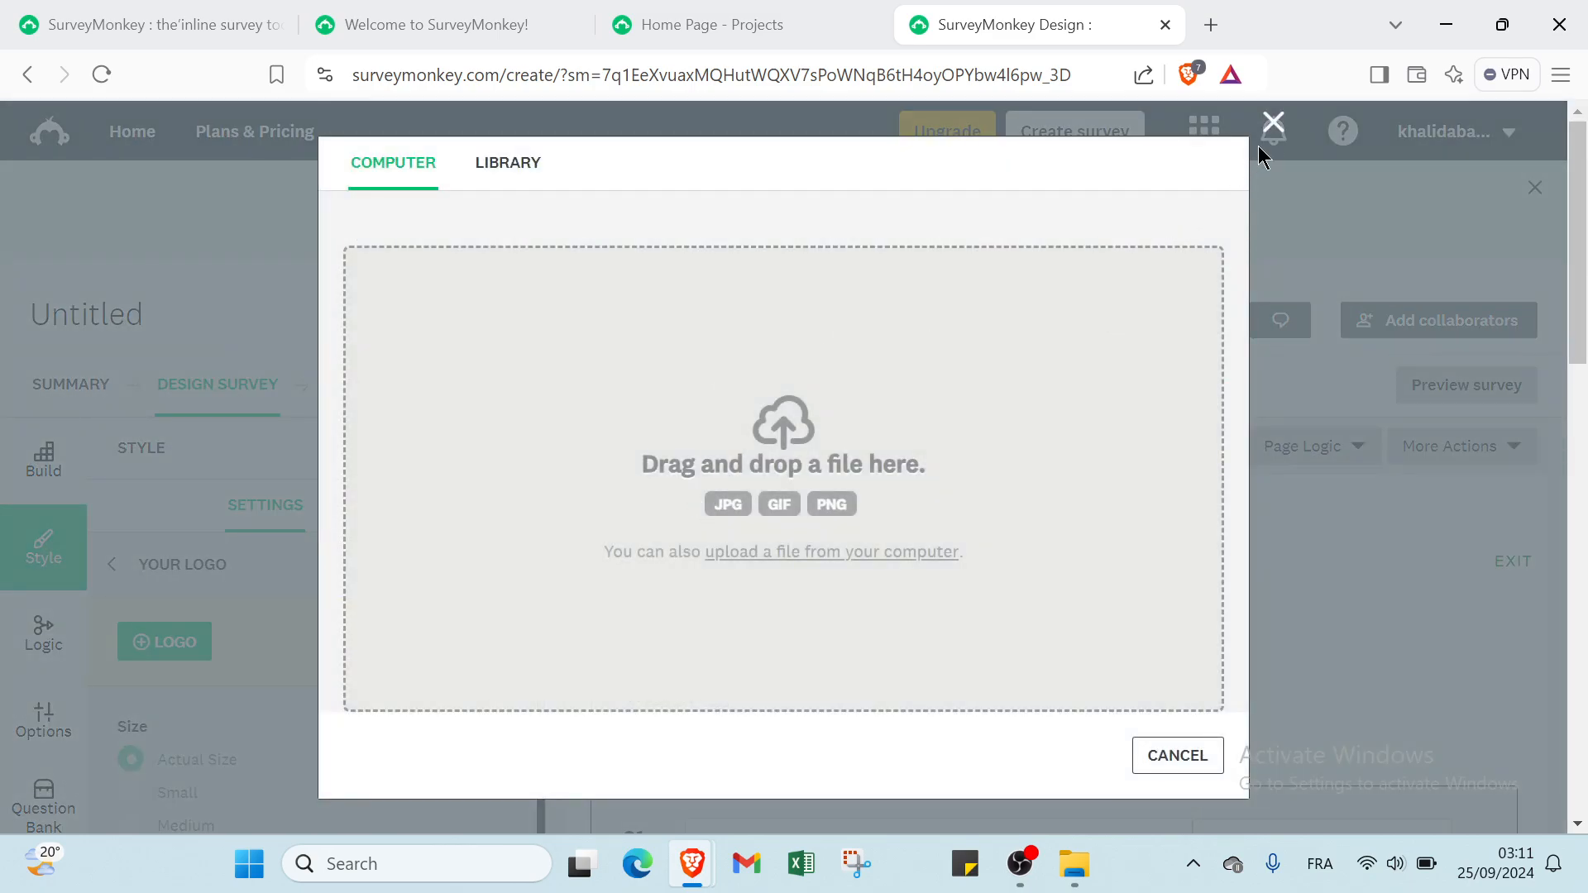
click(1273, 122)
scroll(697, 683, down, 1)
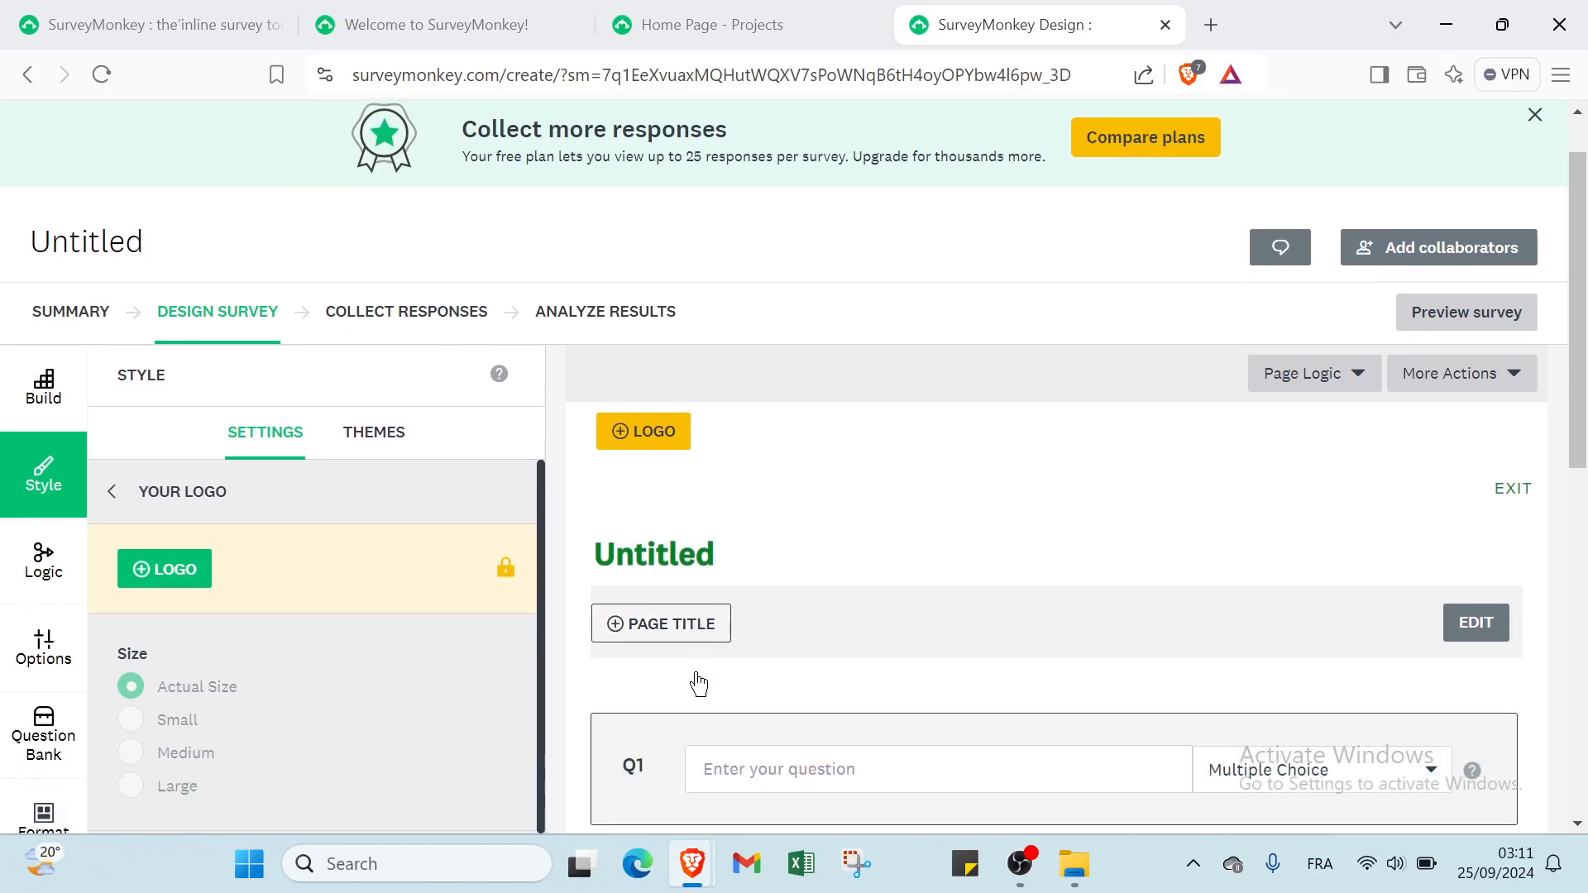
Open the survey page's title and description fields for editing
click(663, 532)
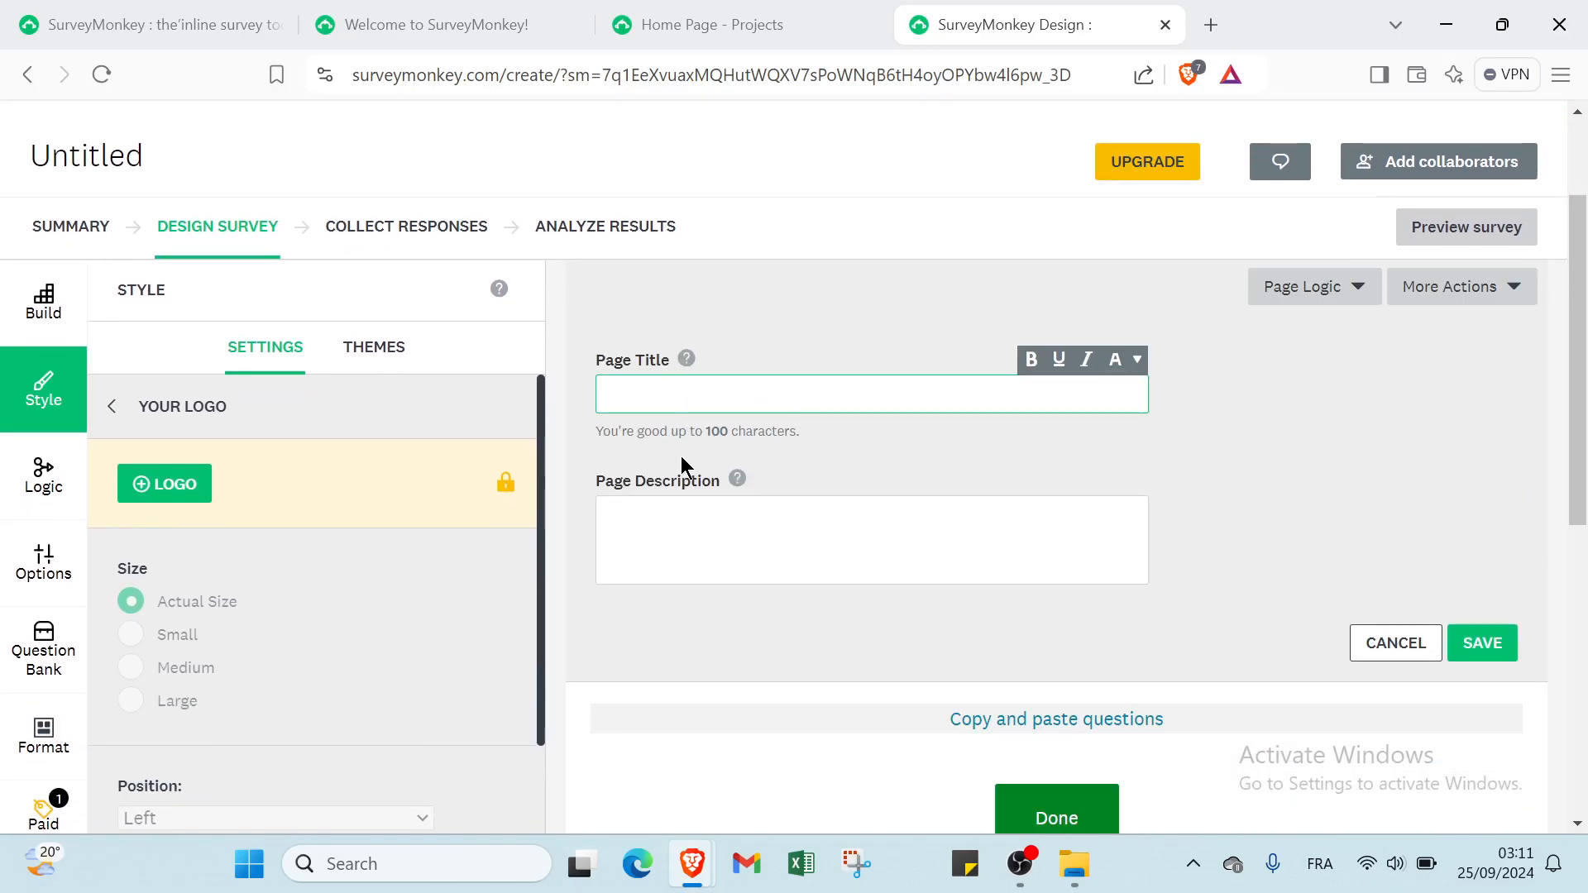
scroll(1237, 686, down, 3)
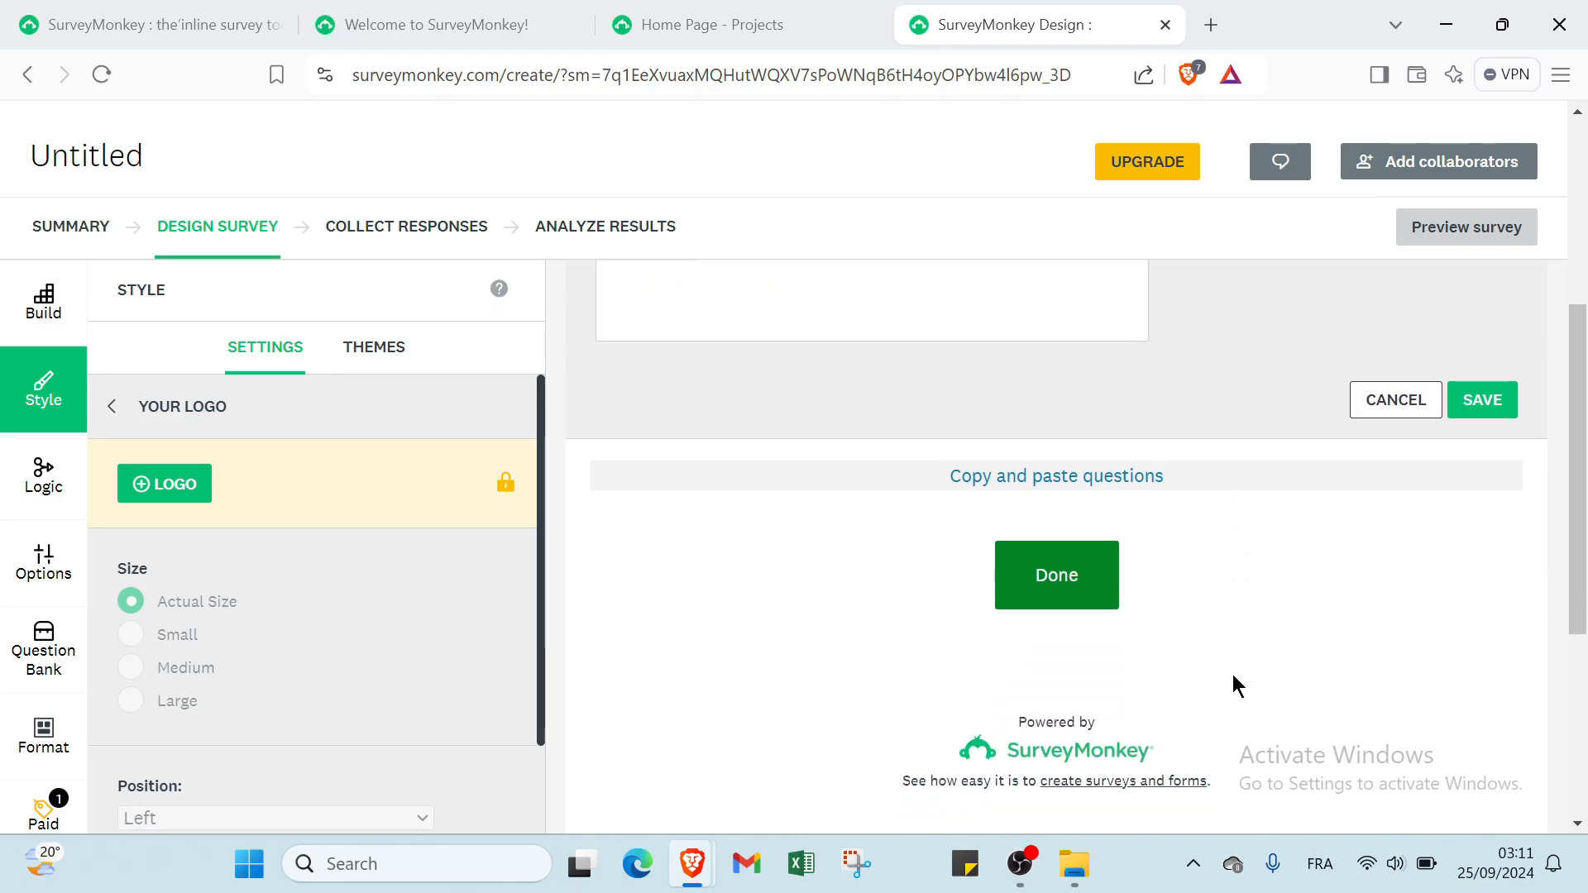
scroll(825, 560, up, 5)
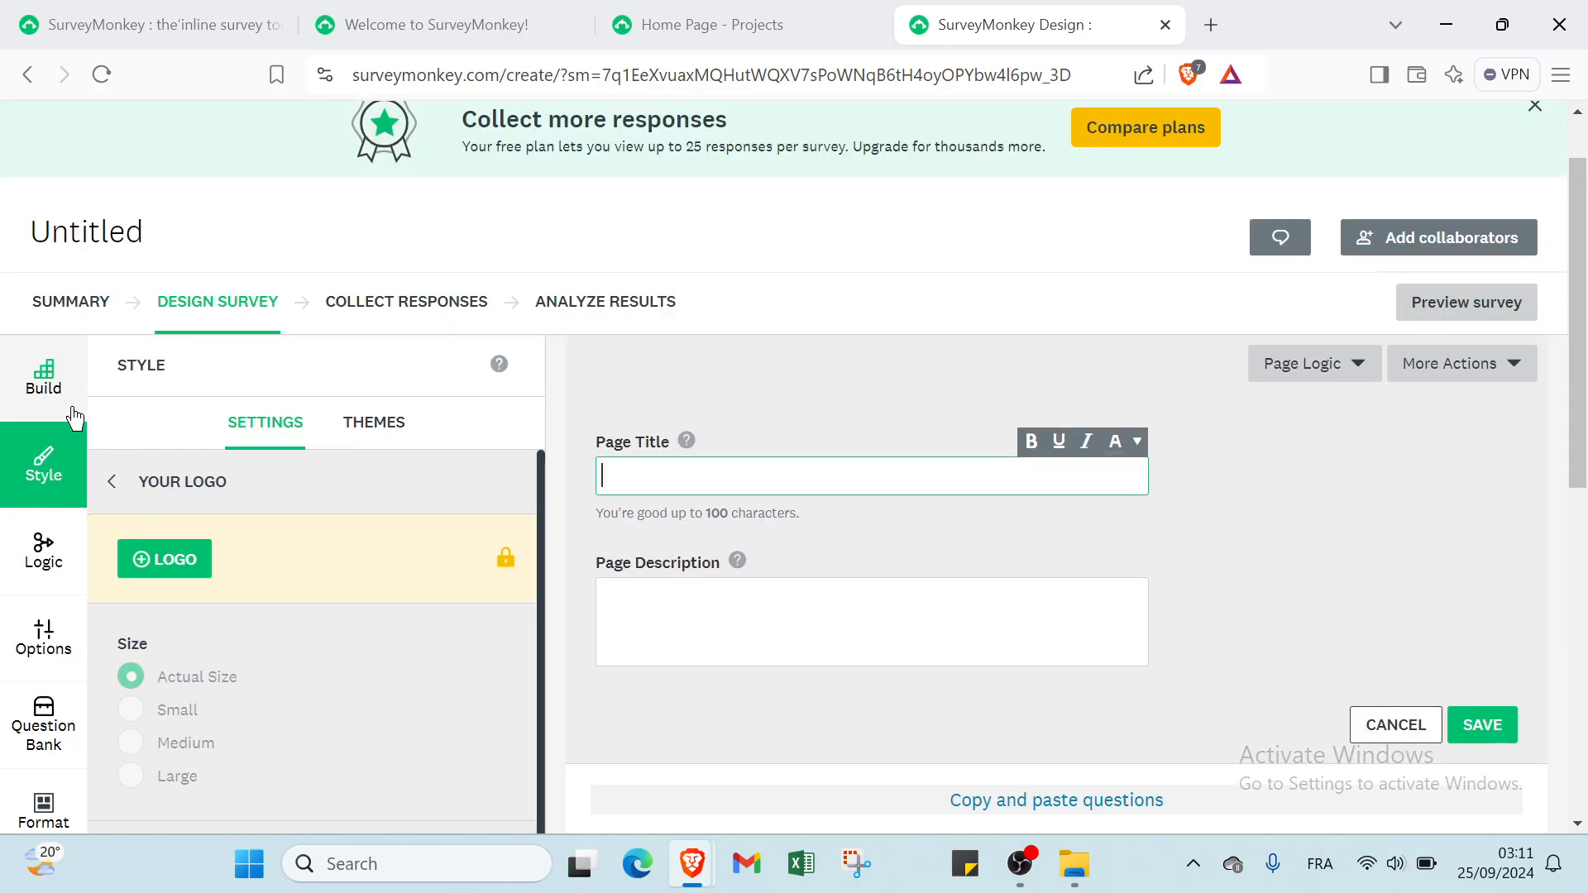
Add a multiple-choice question to the survey page and view the other question types available for it
click(52, 397)
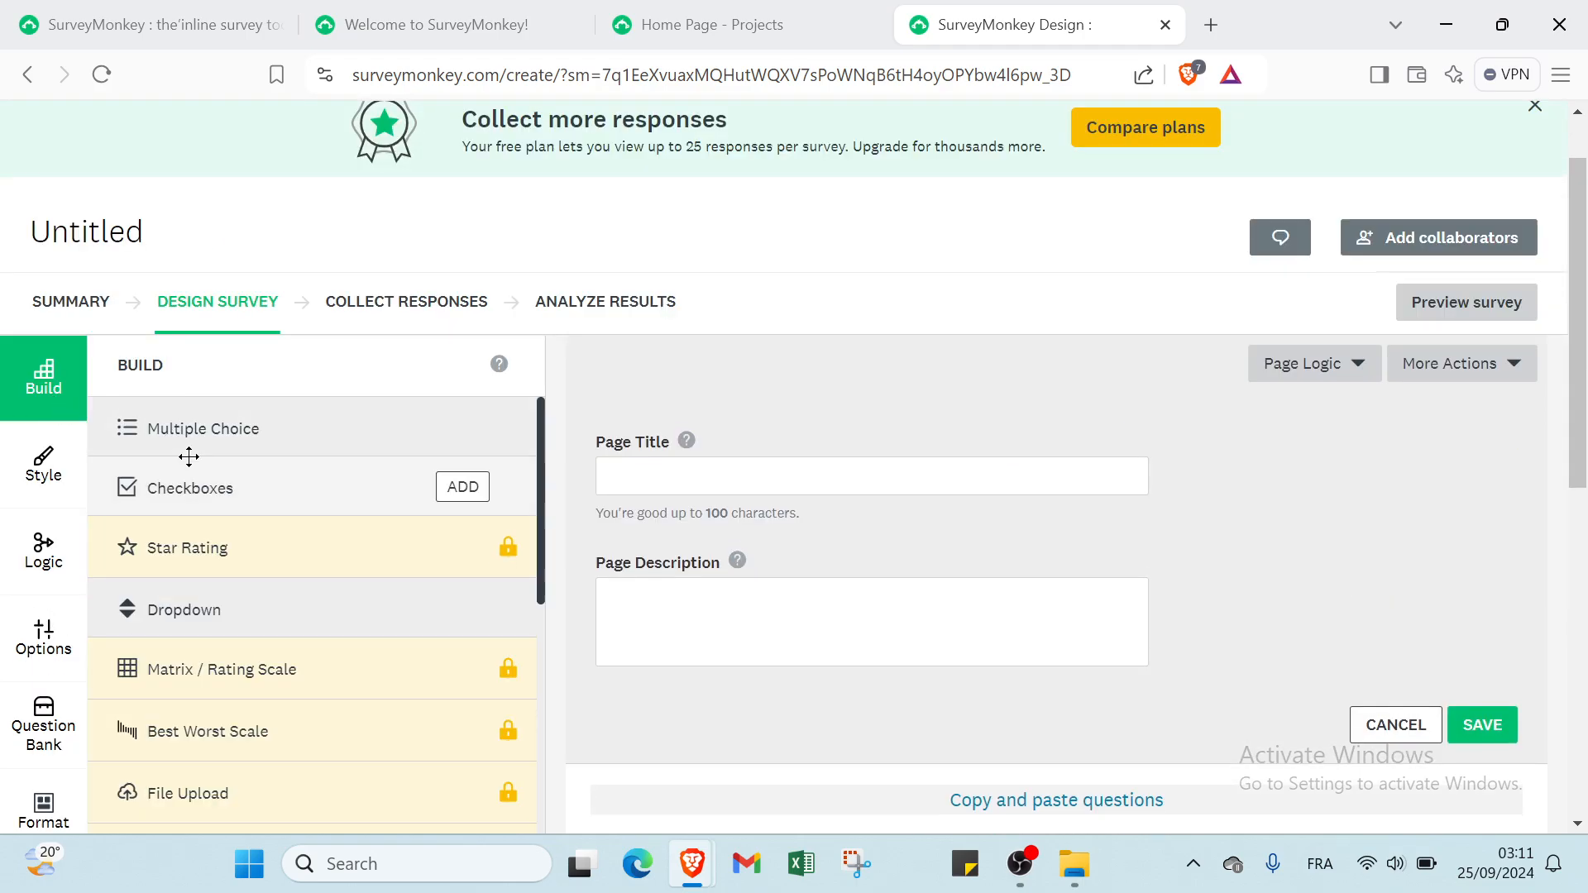
click(226, 438)
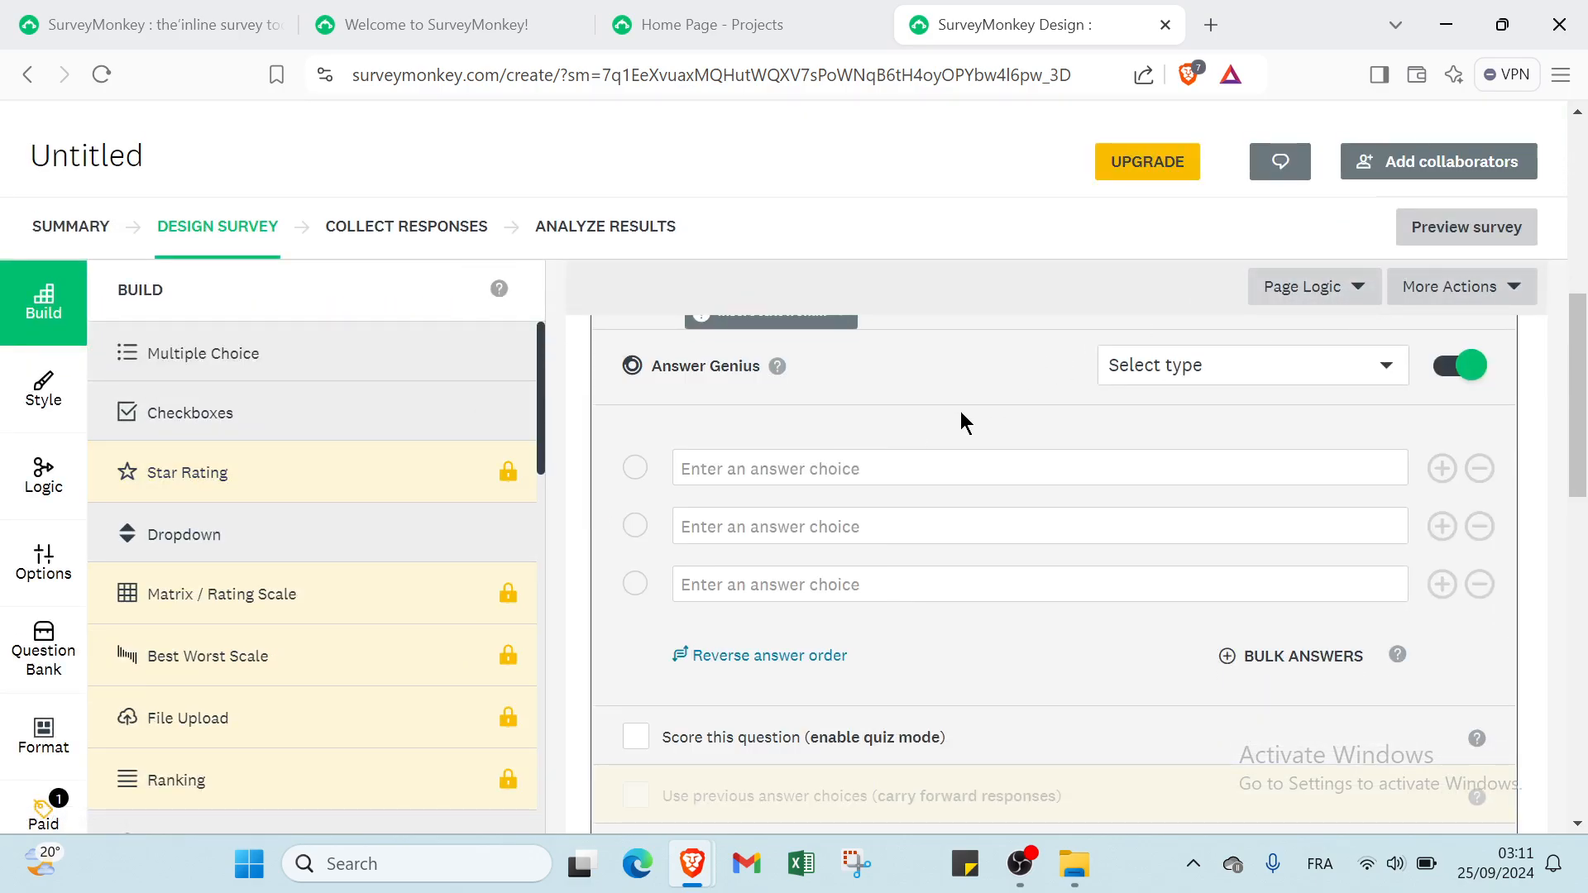
scroll(902, 463, up, 3)
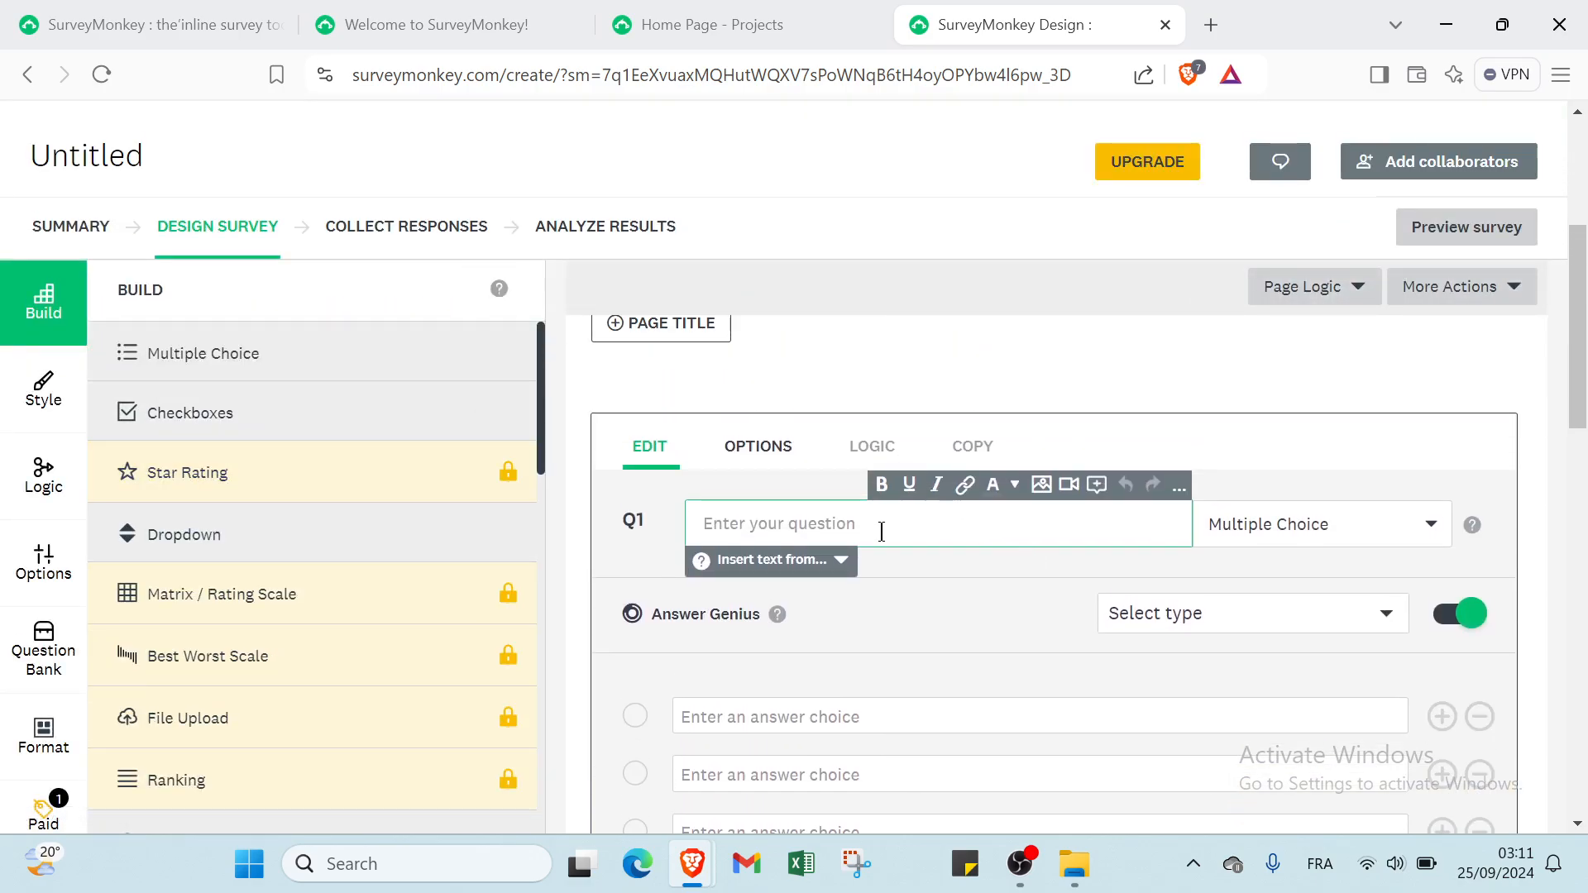
click(1198, 524)
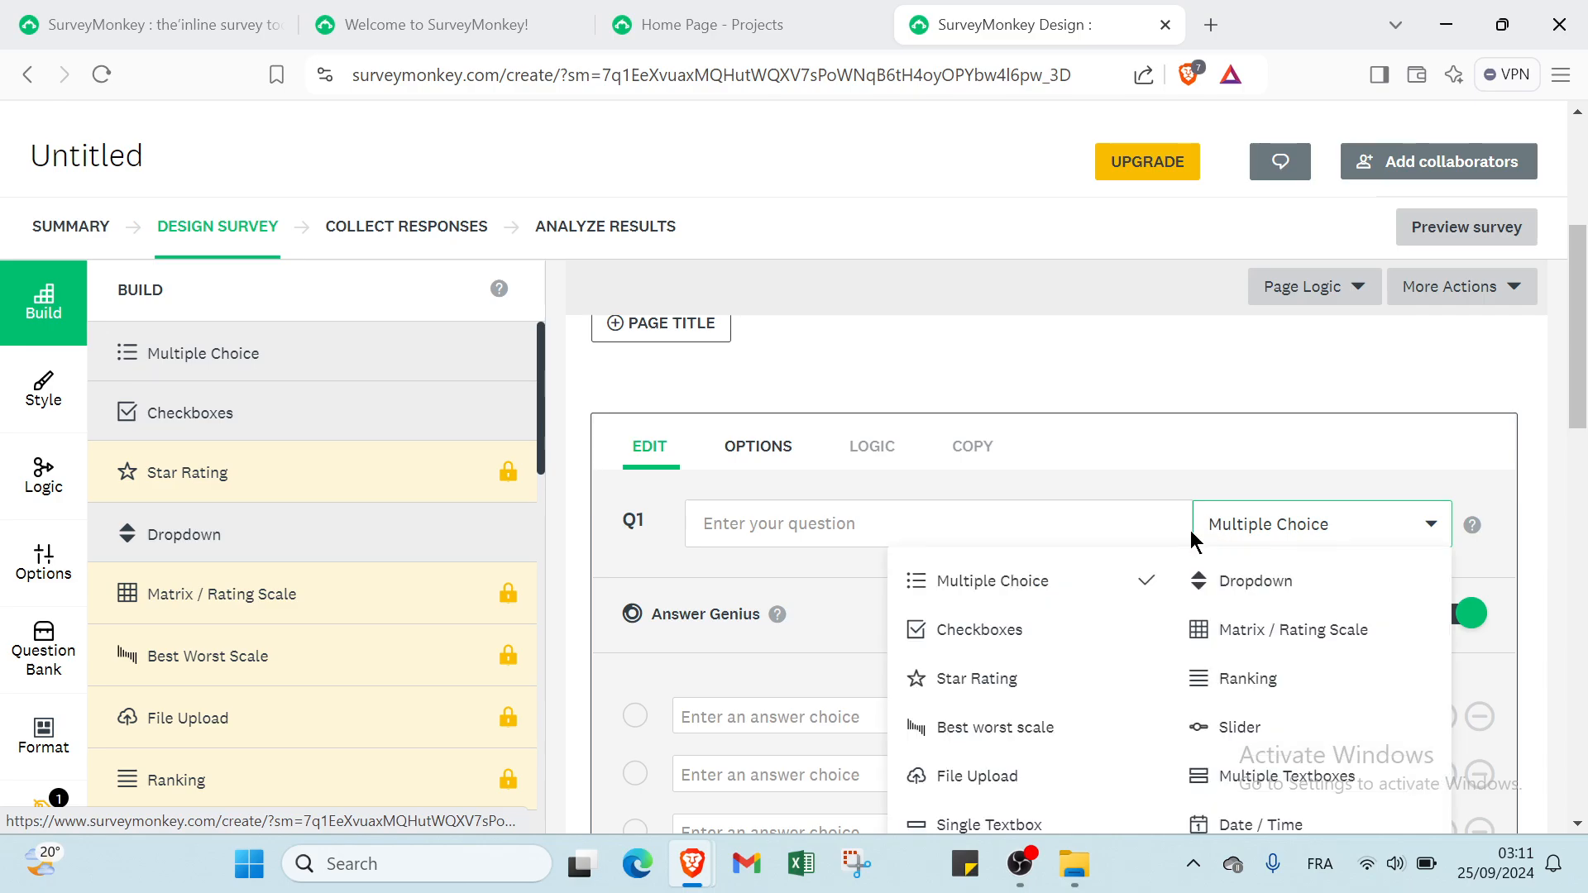
scroll(1009, 633, down, 2)
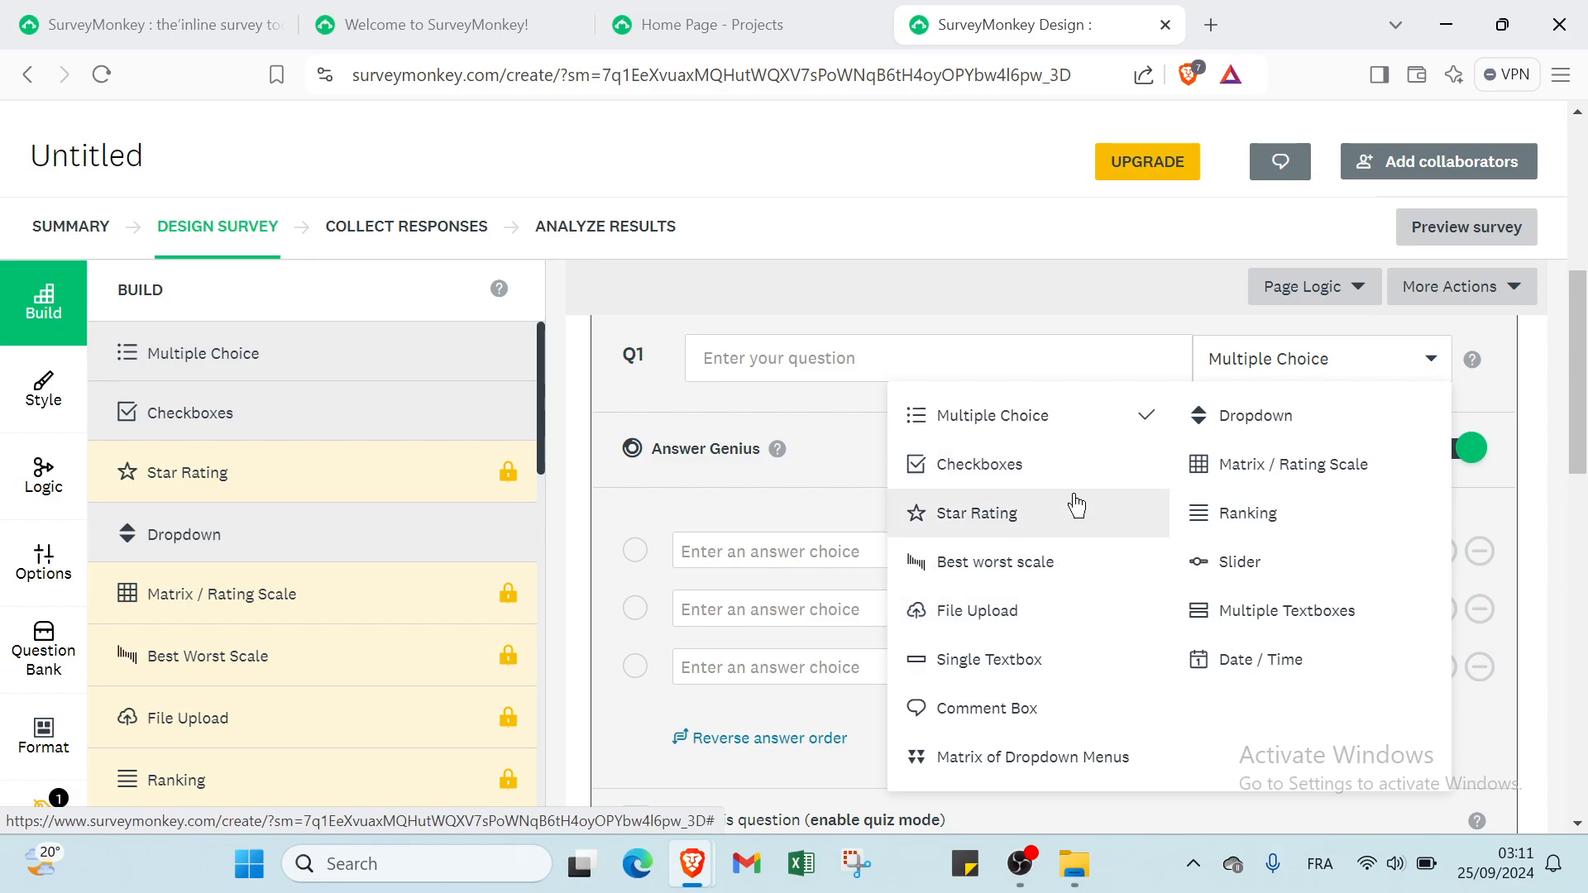
click(788, 553)
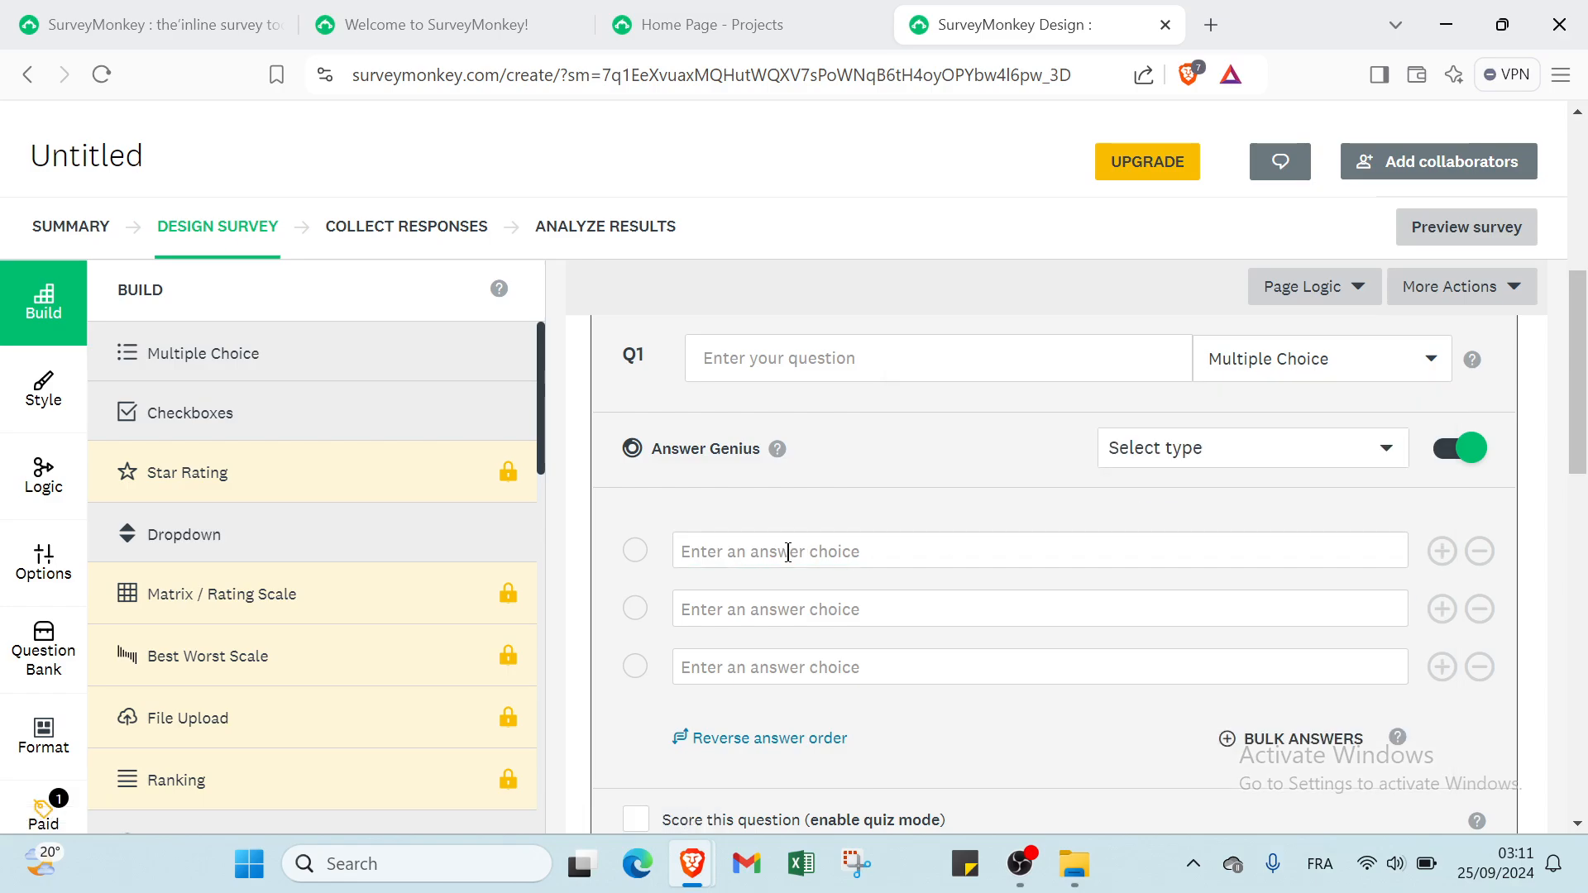
Add another answer choice row below the second choice of Q1
click(787, 552)
click(811, 602)
click(1440, 609)
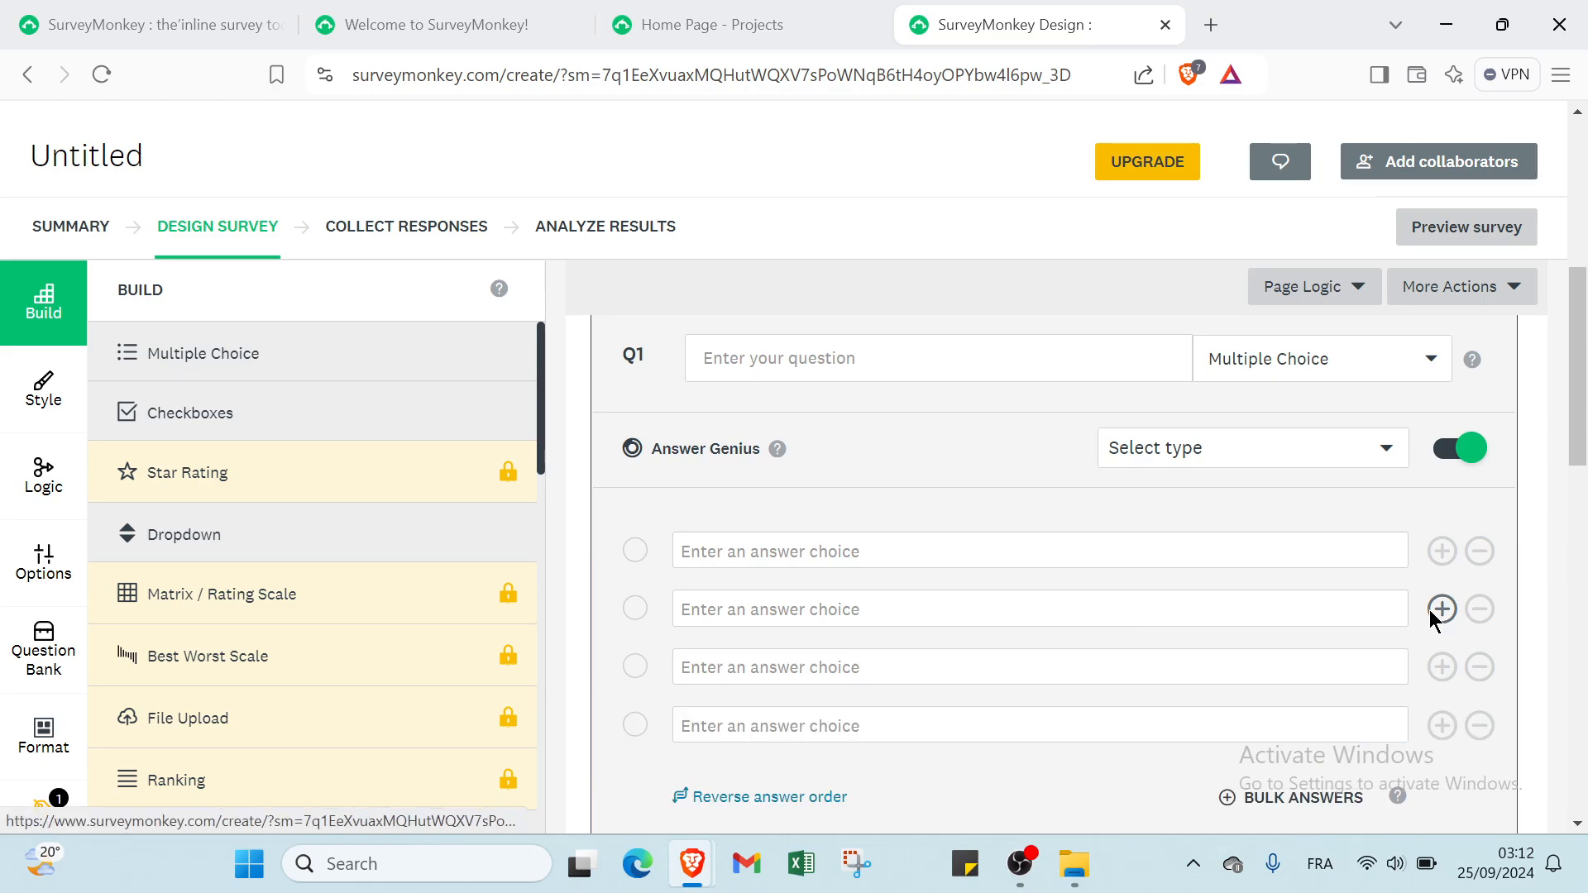
Enable quiz-mode scoring for Q1 and add an "Other" answer option or comment field
scroll(1142, 656, down, 5)
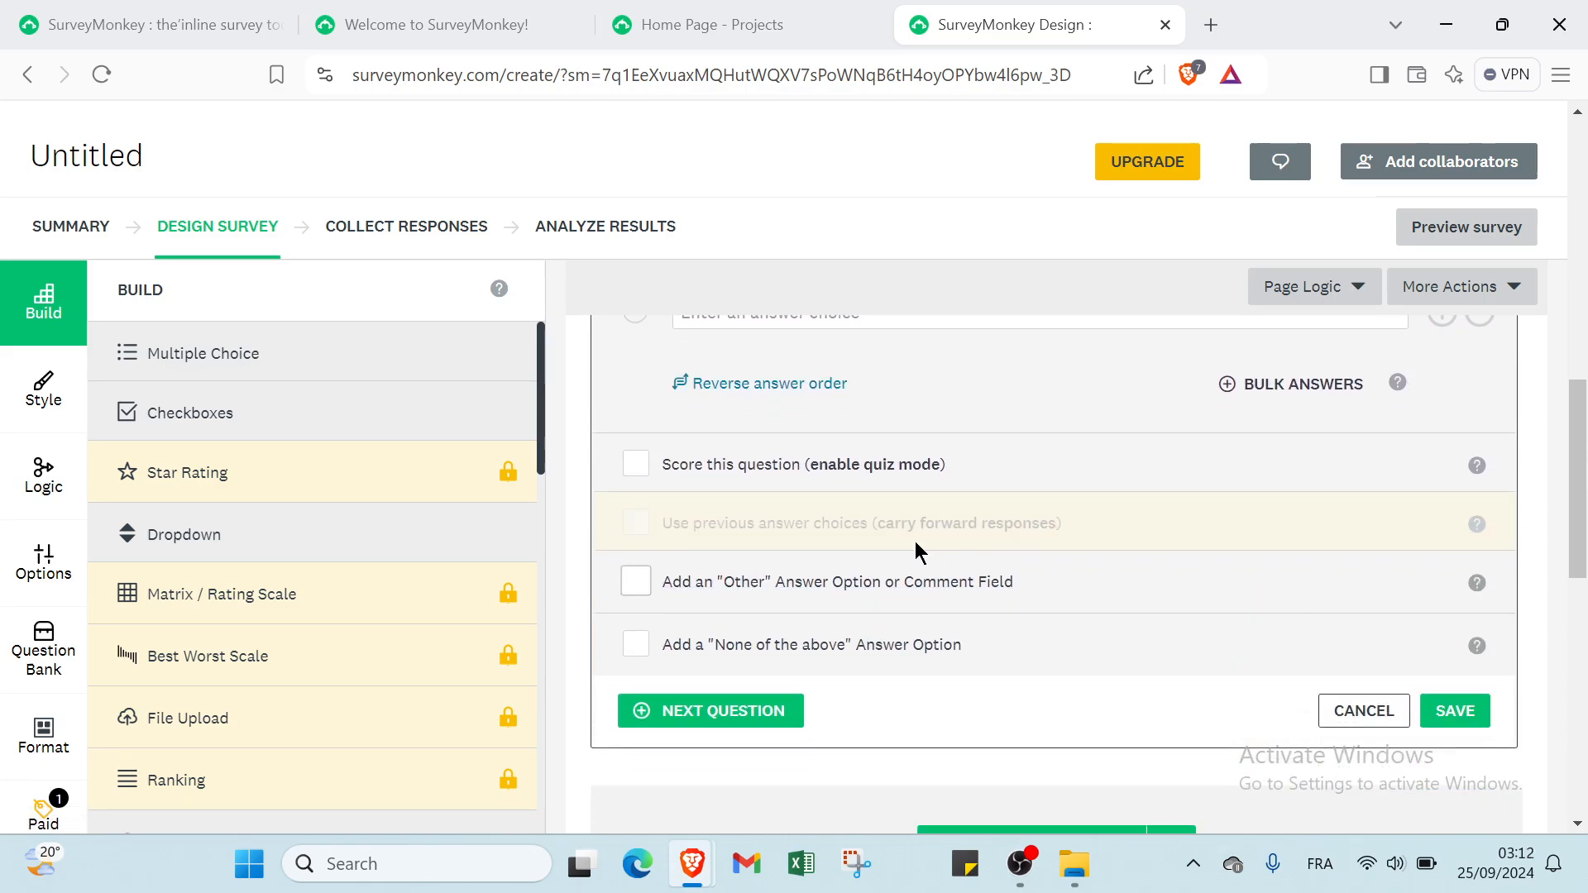
click(694, 465)
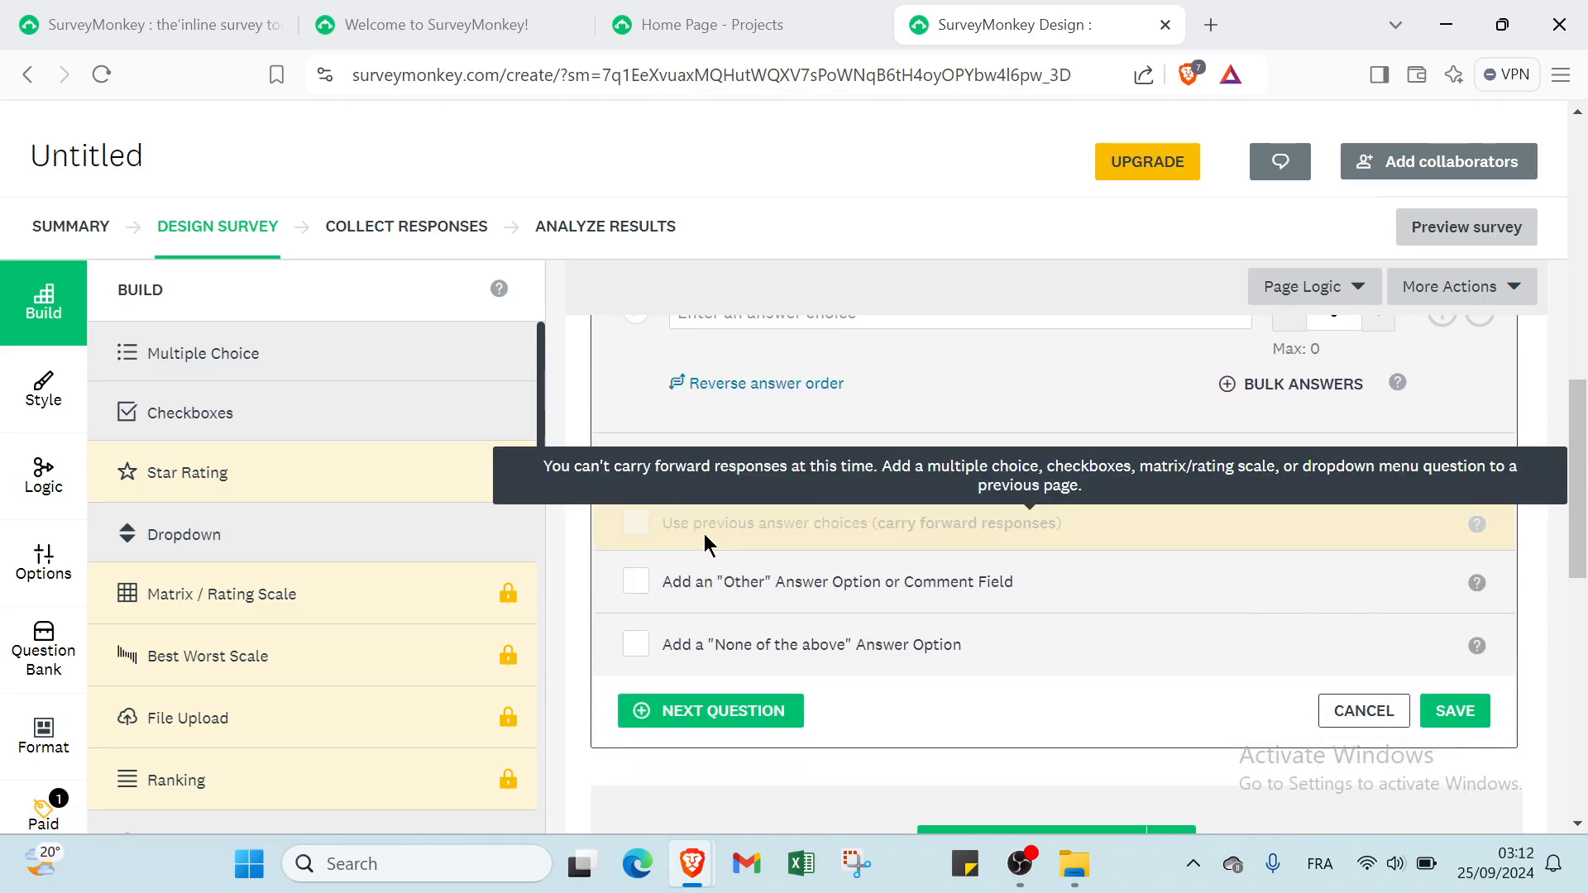
click(689, 583)
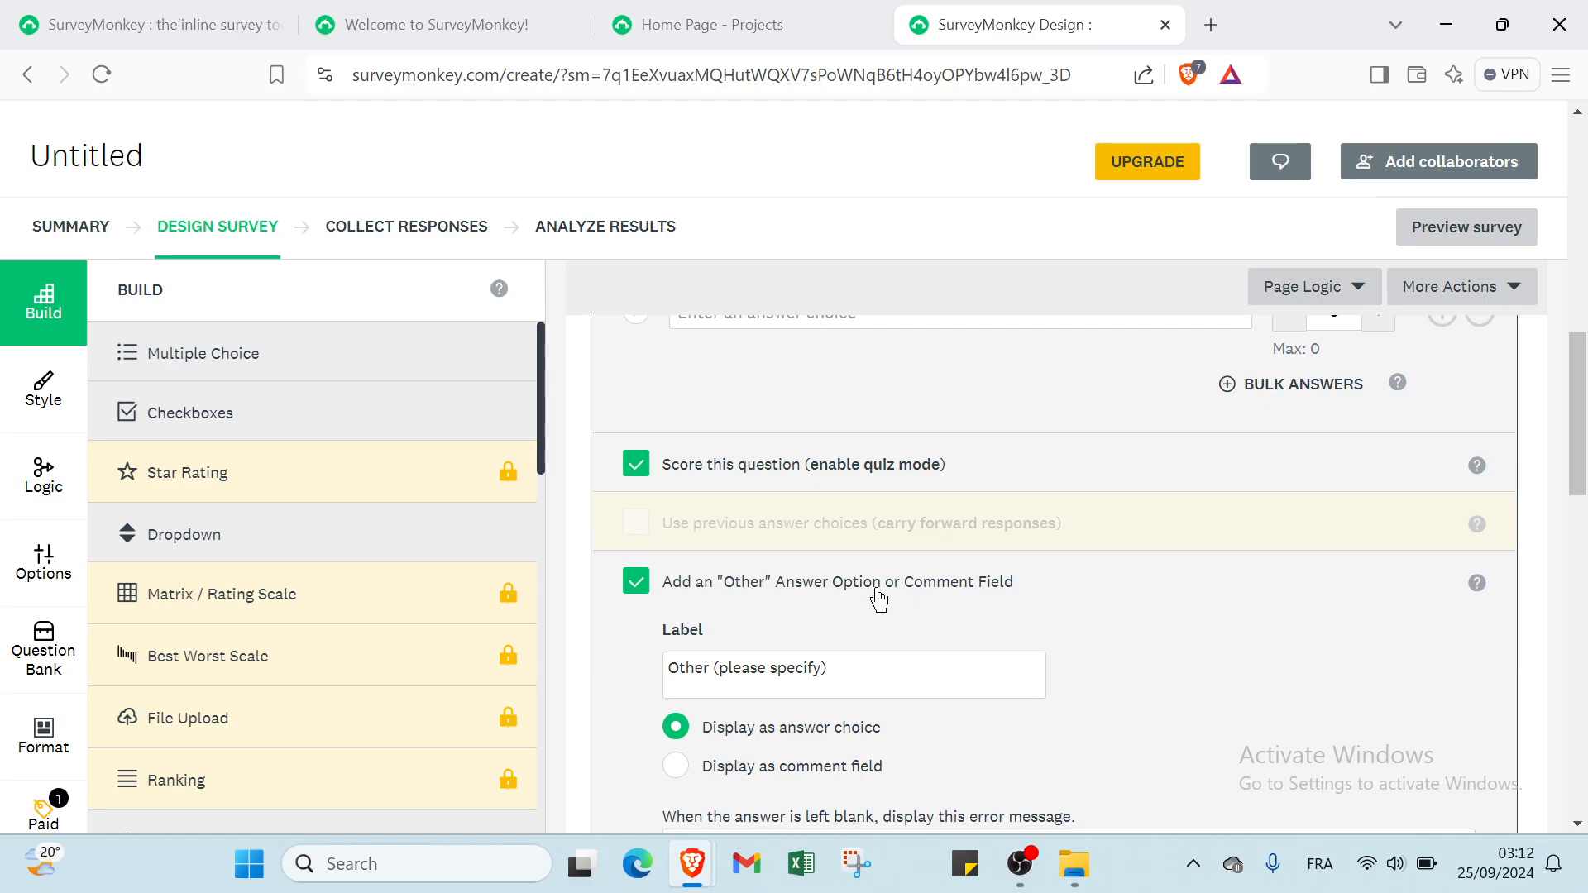
Clear the label text of Q1's "Other" answer option
scroll(957, 600, down, 2)
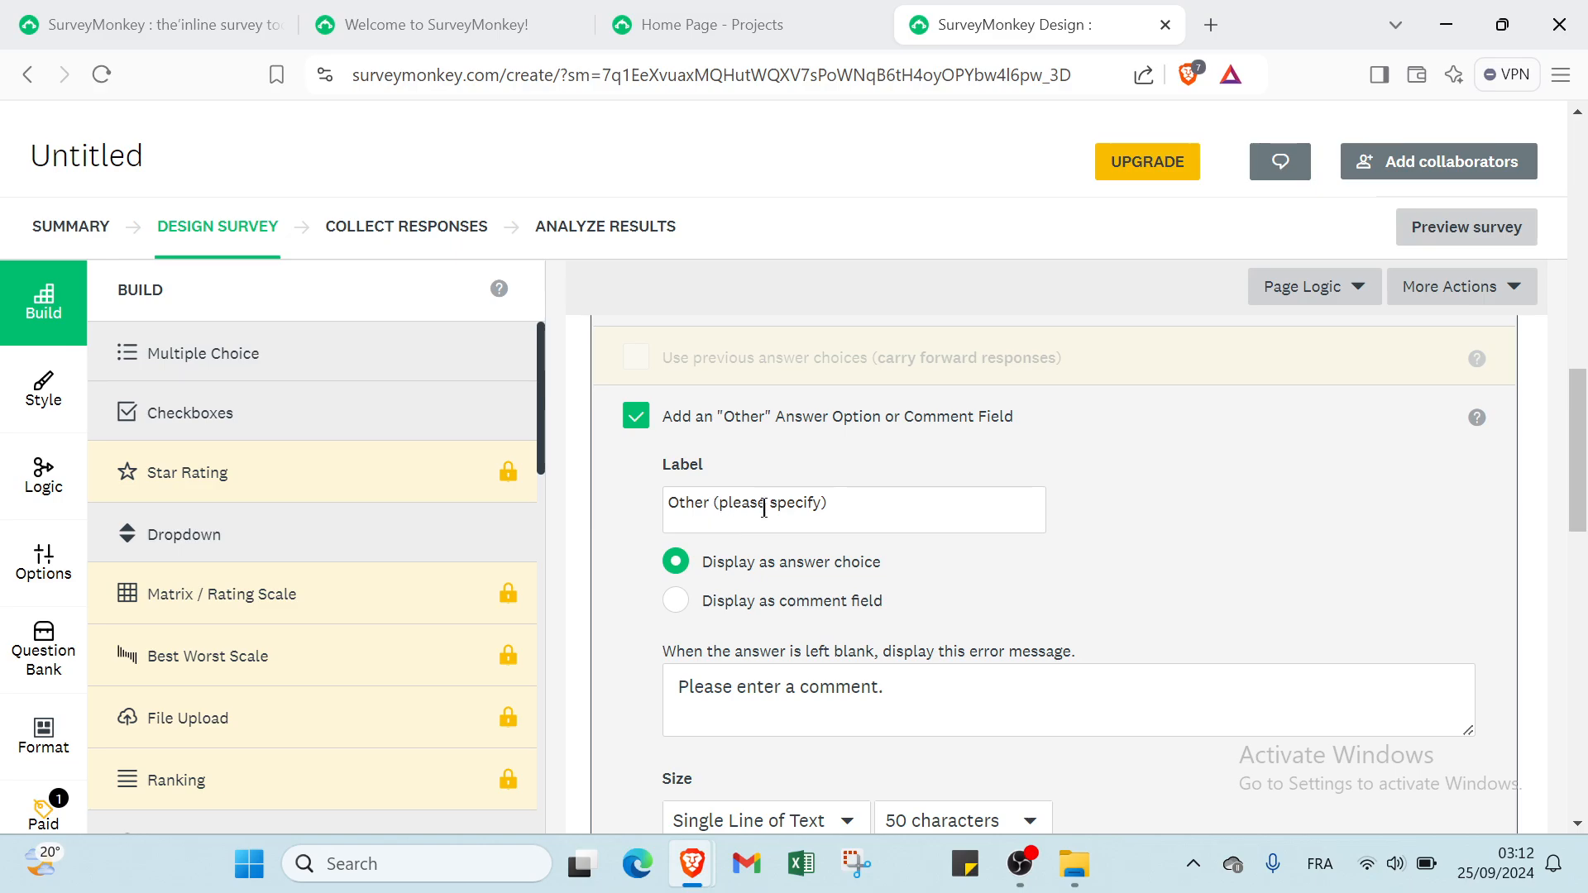
drag(829, 517, 638, 494)
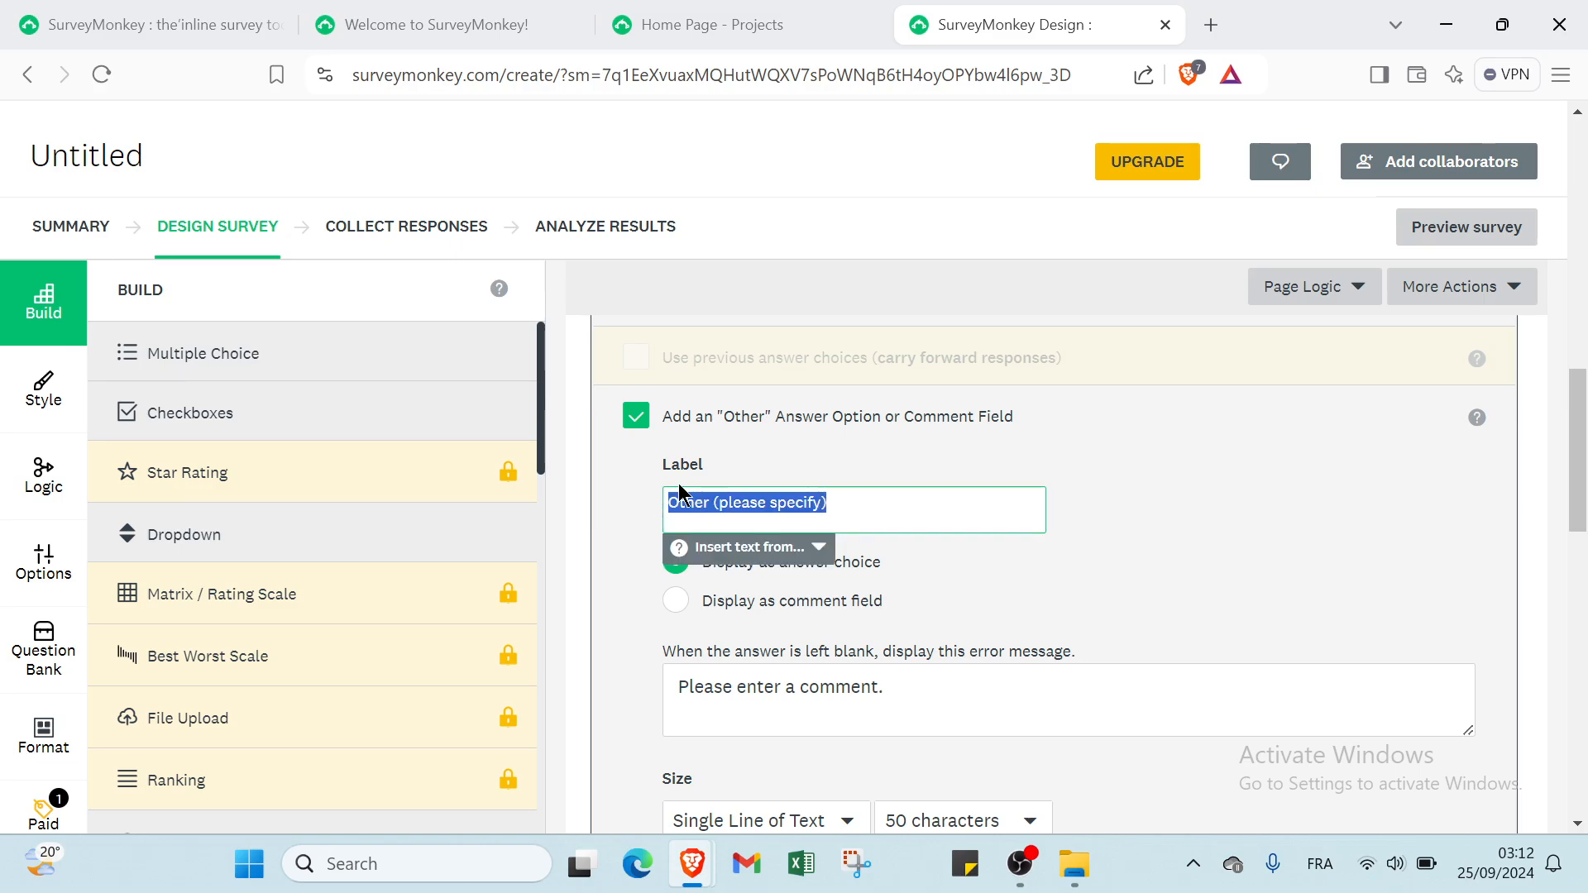
key(BackSpace)
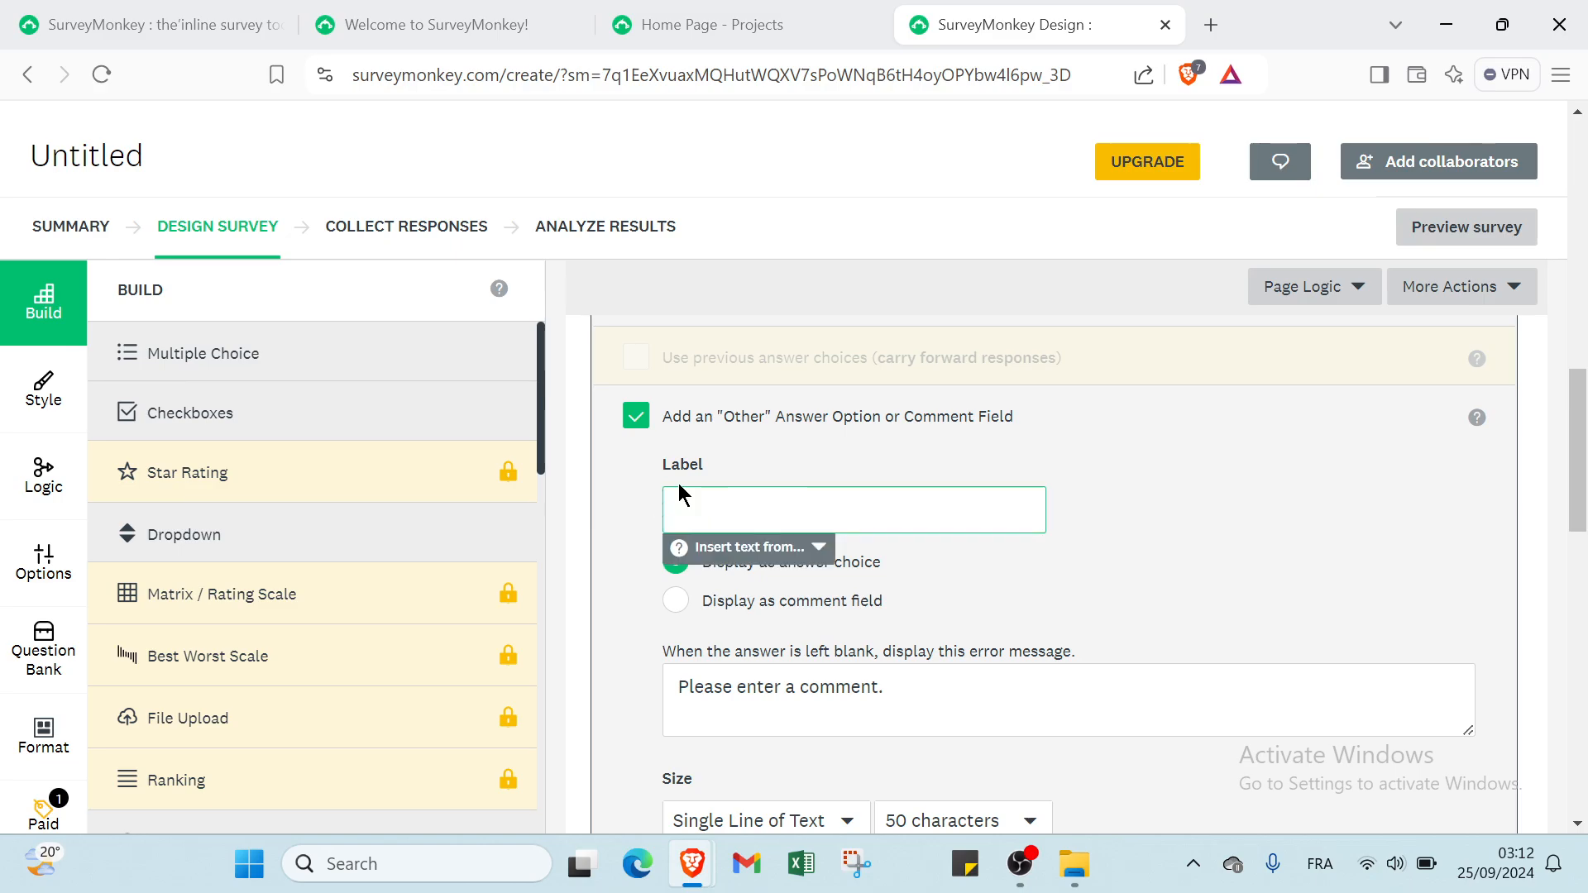
click(819, 547)
Size the "Other" field as Paragraph of Text with 15 lines and 100 characters, and validate it as a date (DD/MM/YYYY)
scroll(847, 625, down, 2)
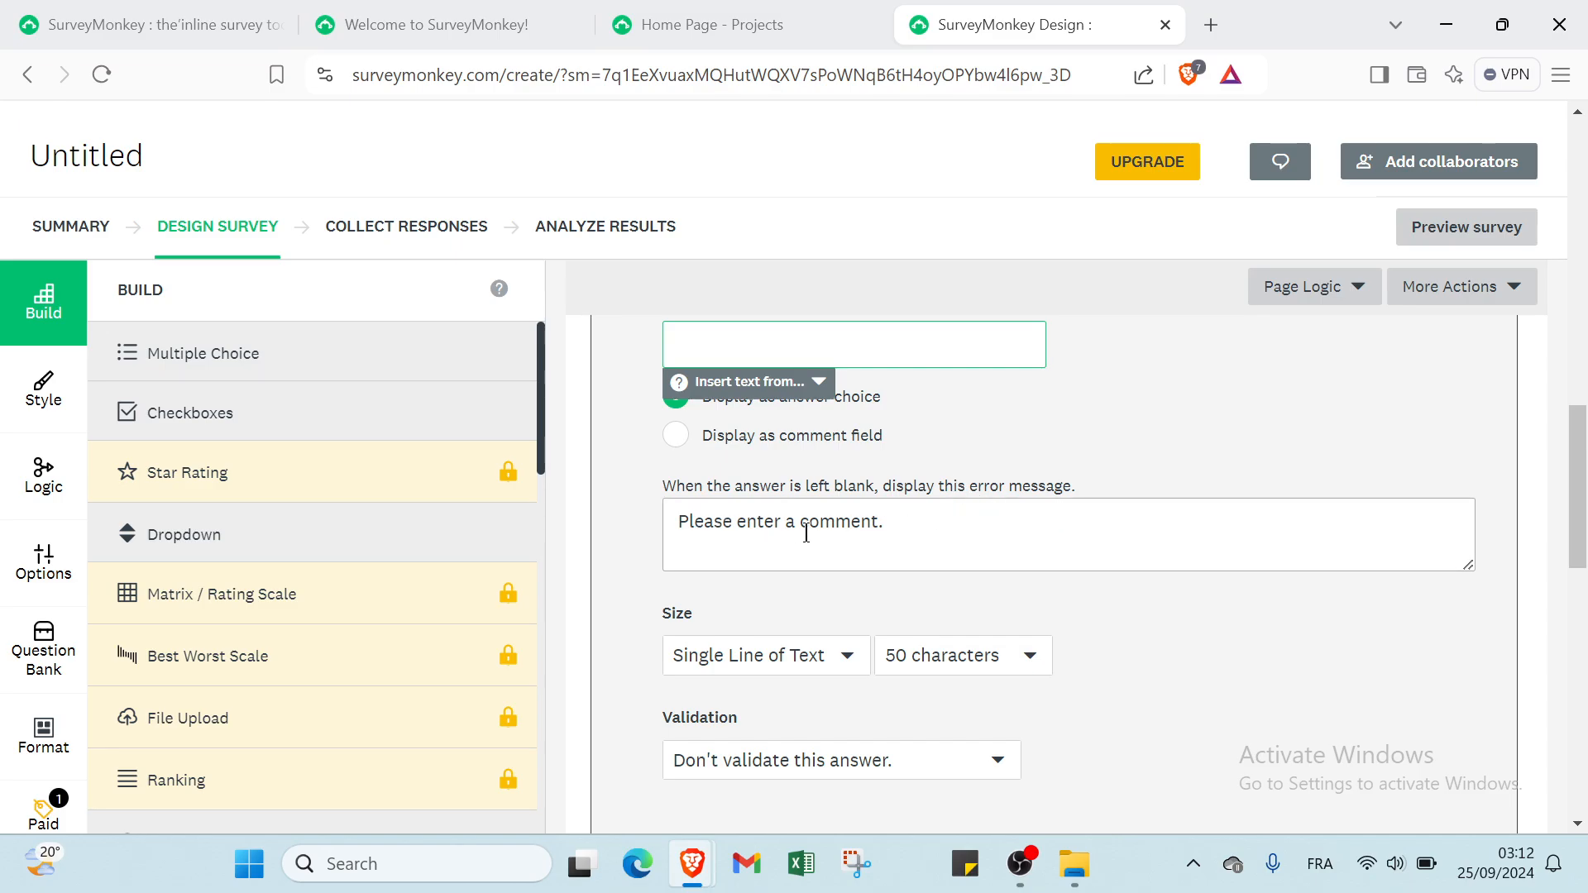
scroll(708, 627, down, 2)
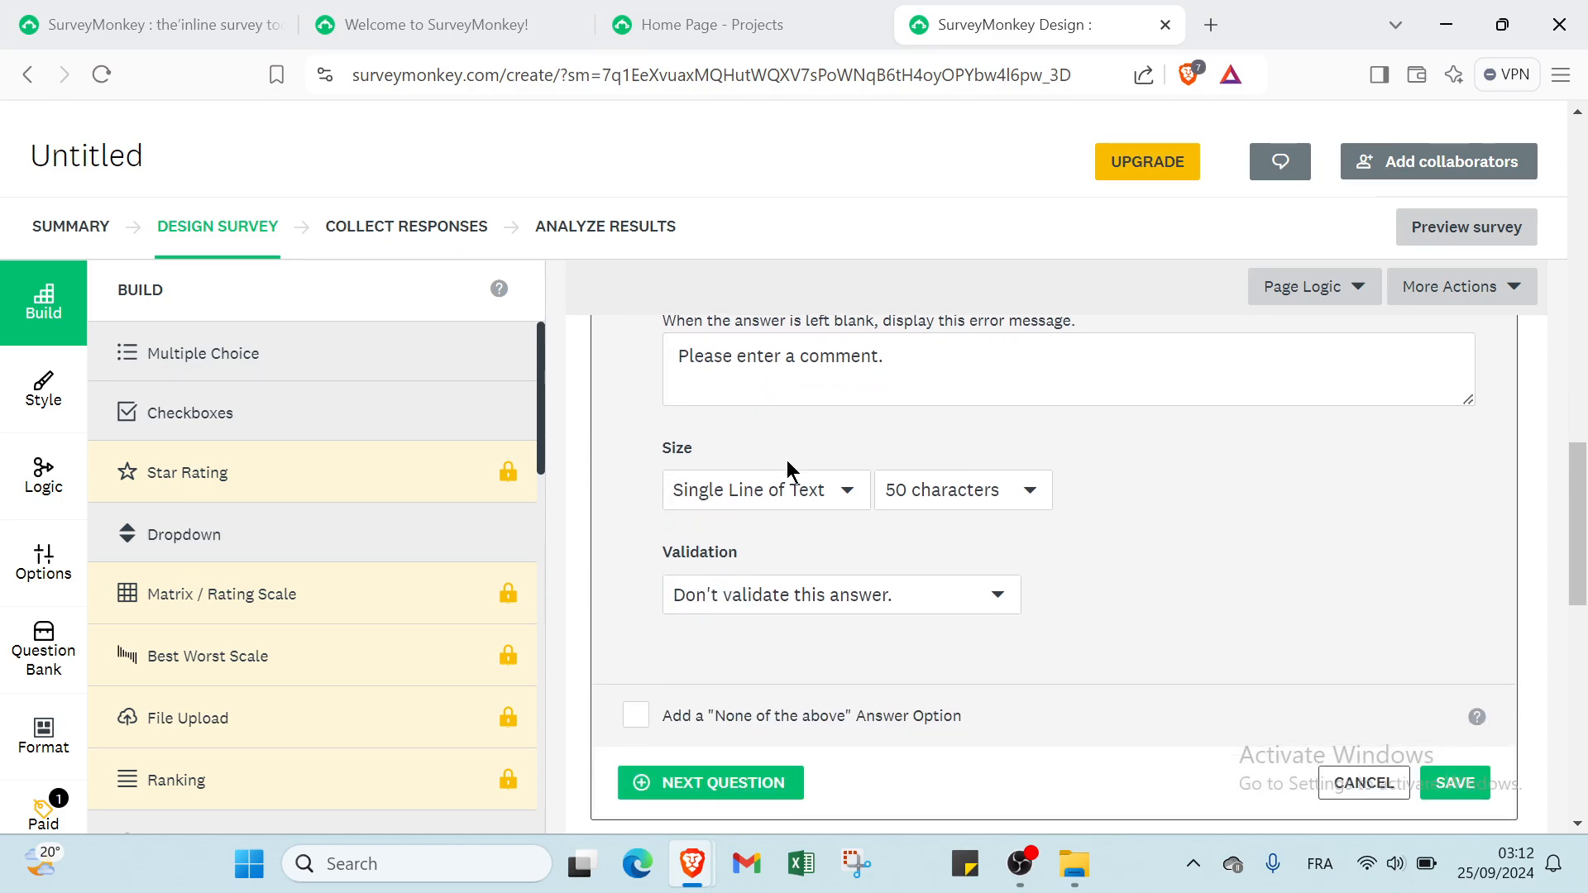
click(800, 496)
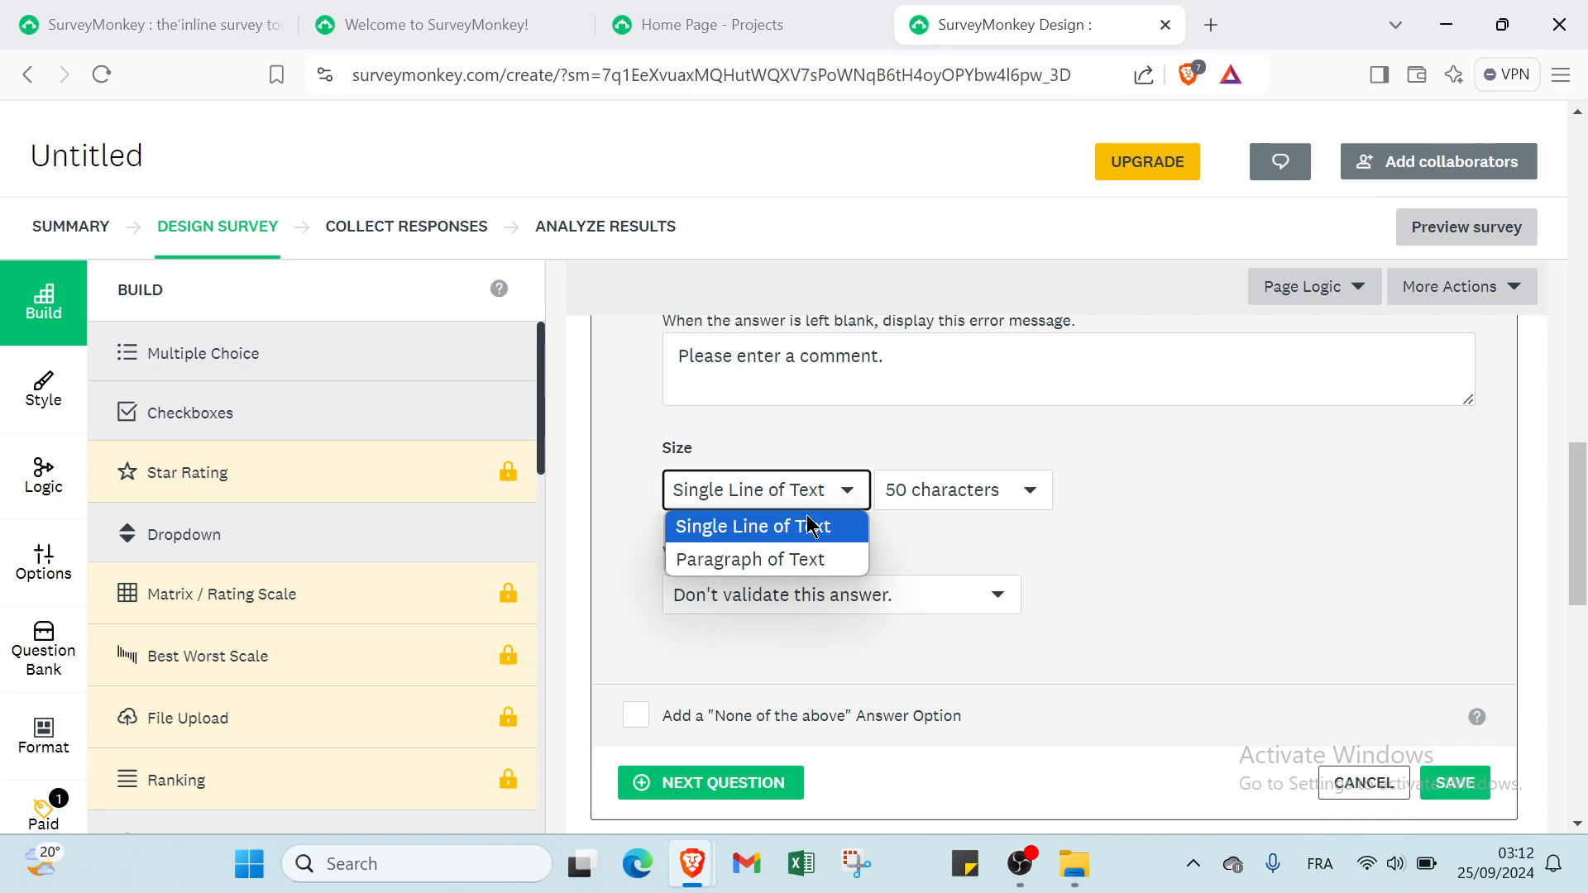
click(801, 559)
click(939, 501)
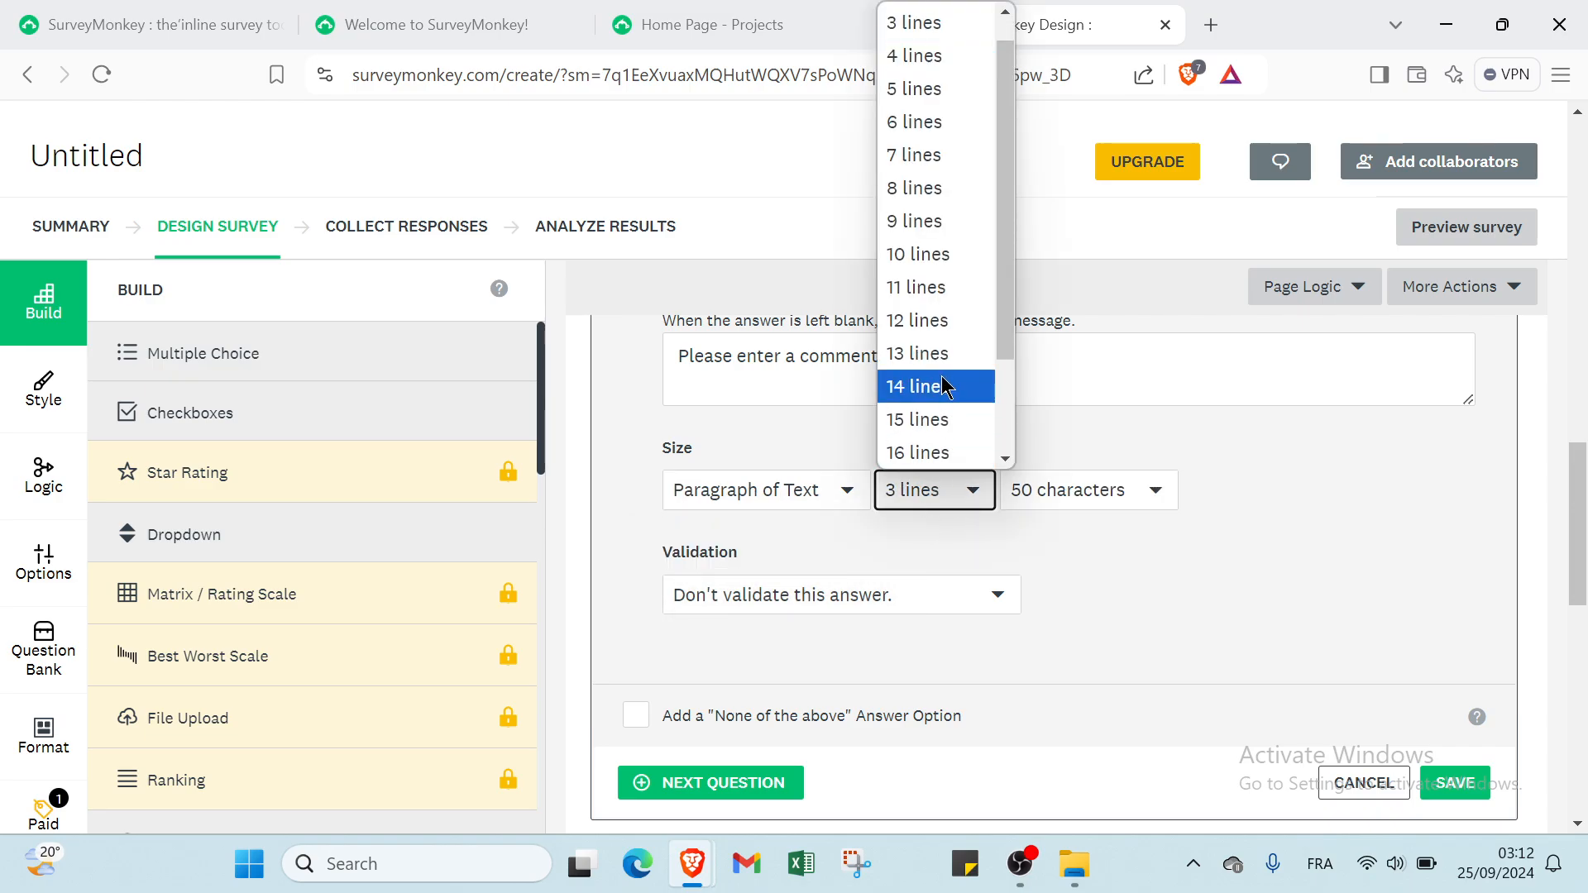
click(924, 420)
click(1054, 495)
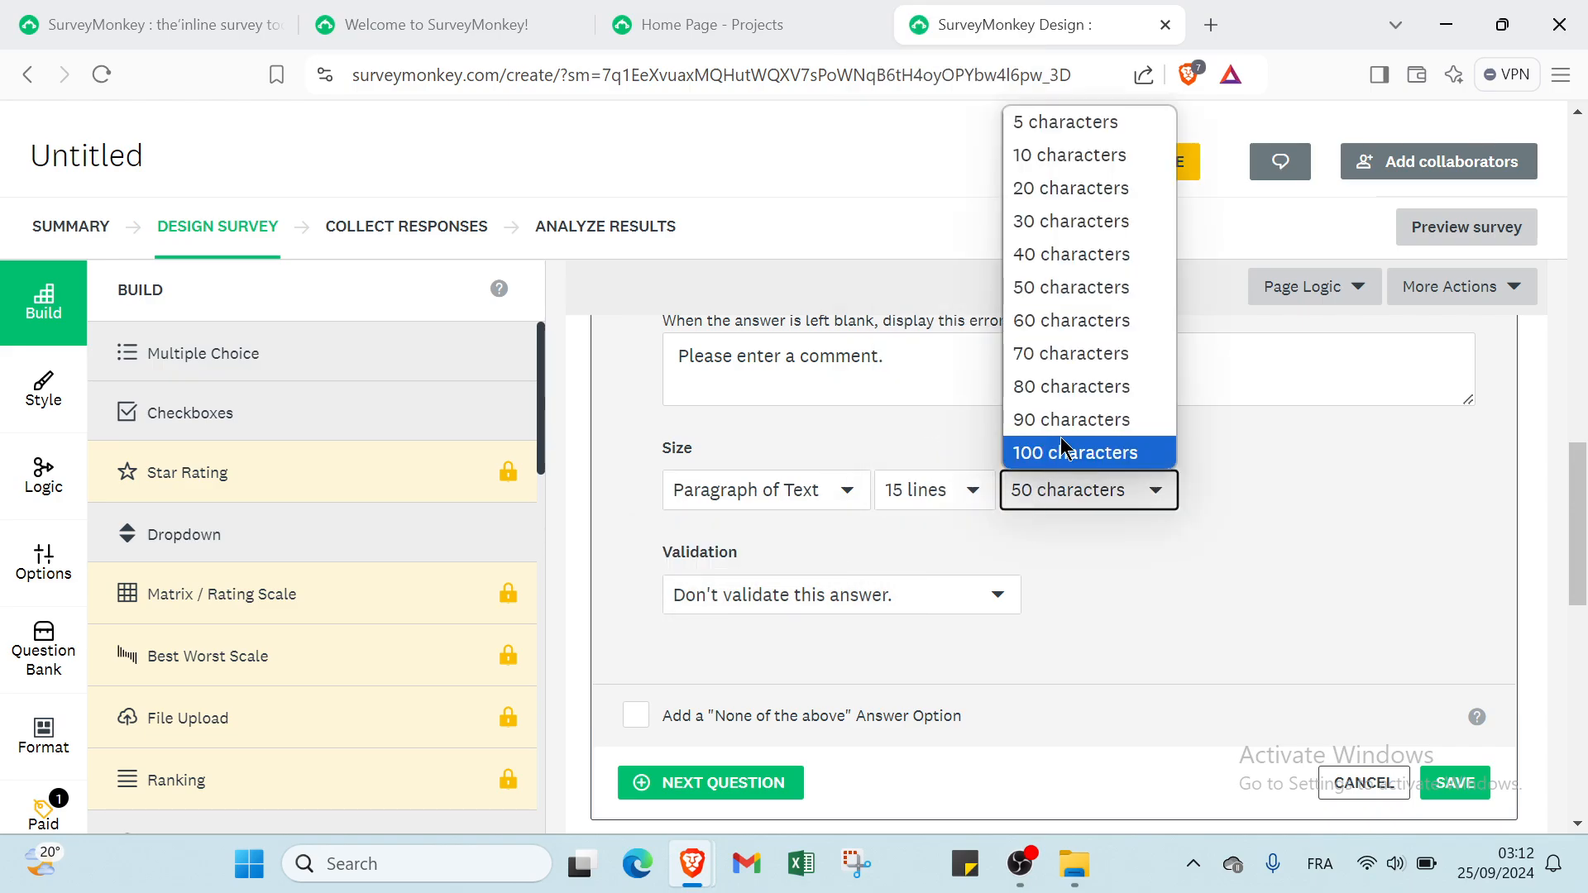
click(1060, 454)
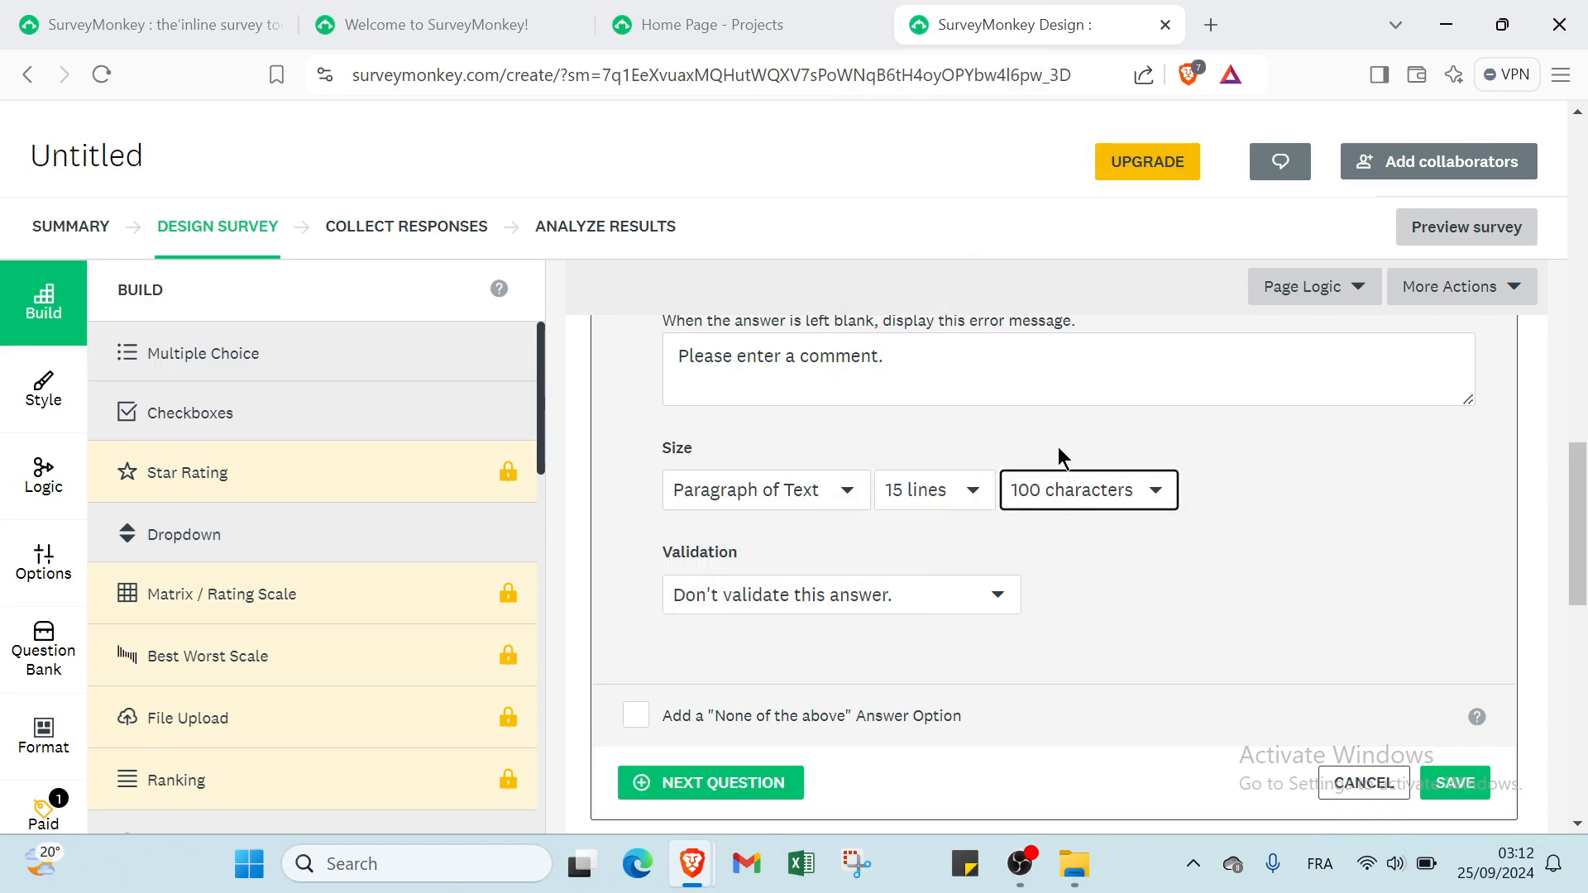
click(836, 592)
click(831, 525)
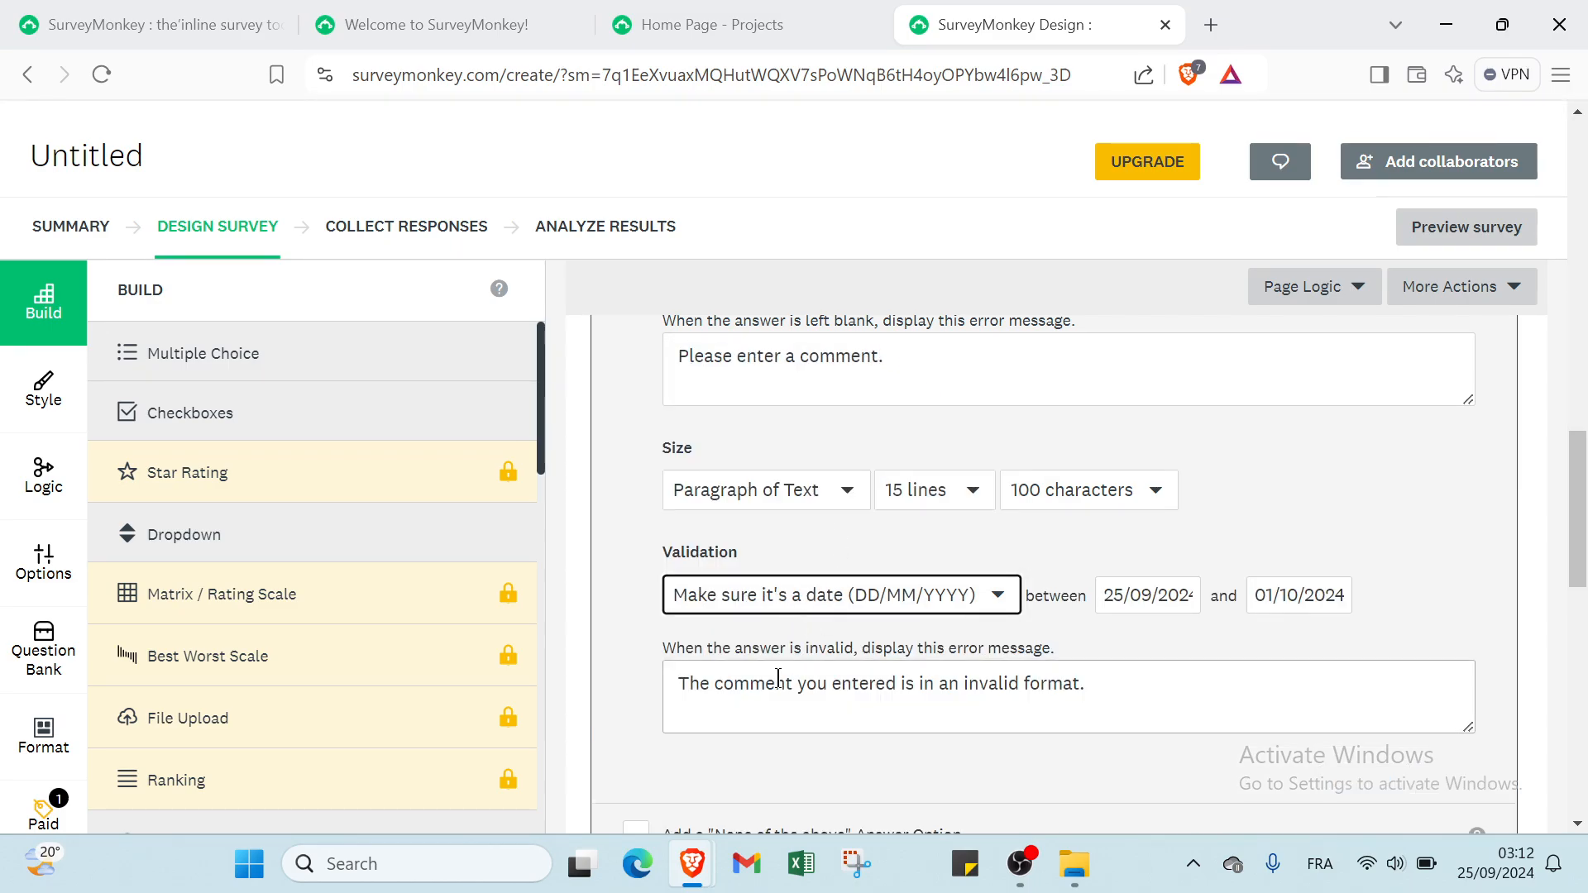
Try to add a new question below Q1, and return to Q1's empty question text field
scroll(778, 678, down, 3)
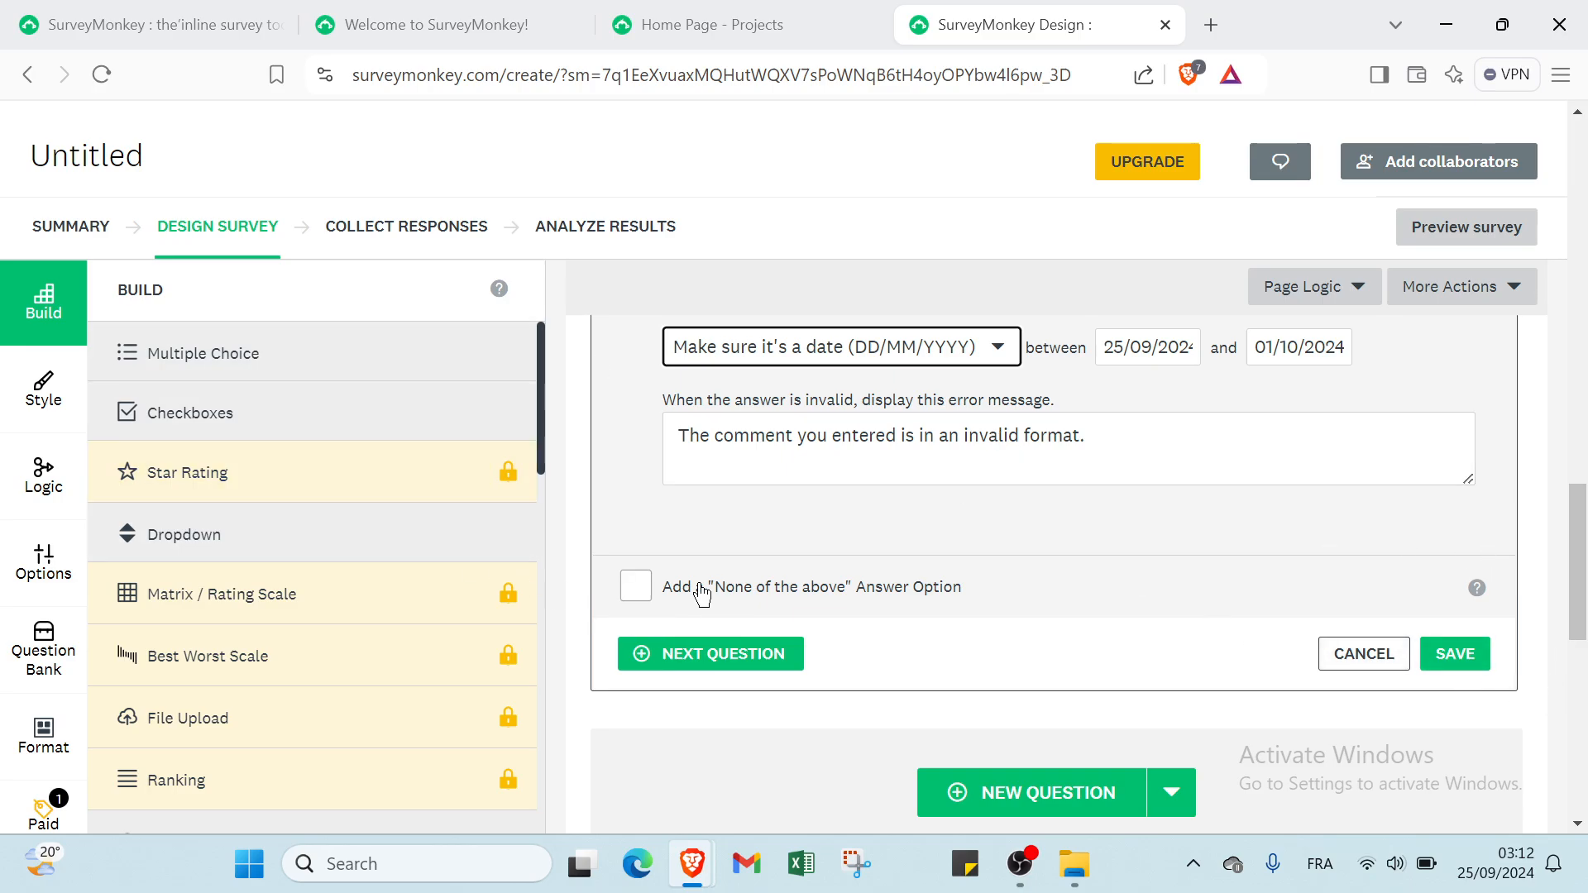
click(1134, 777)
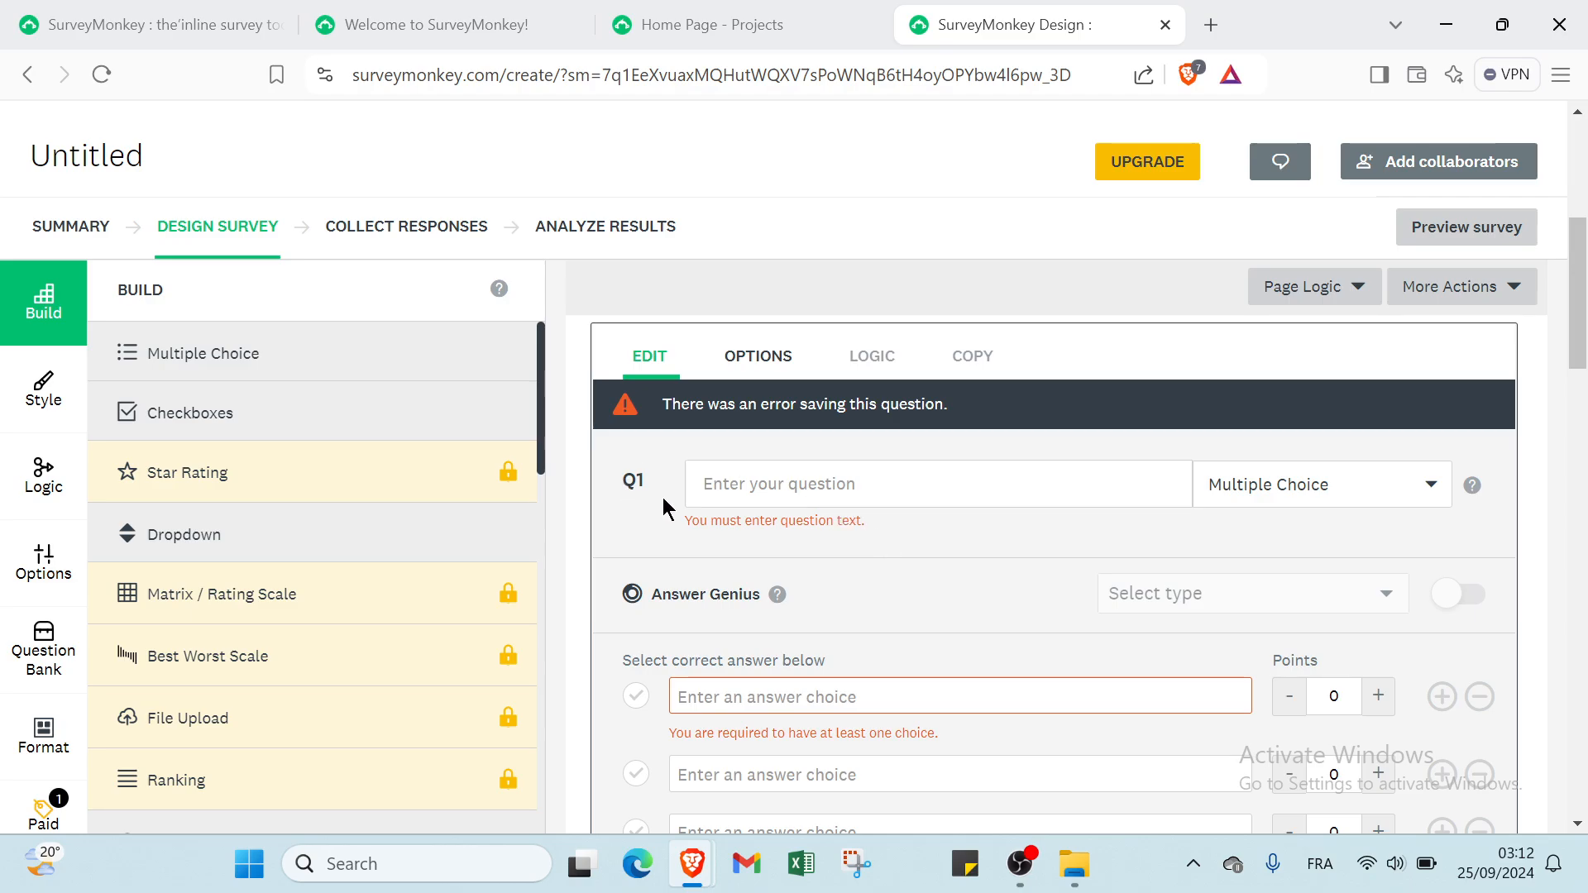
click(830, 498)
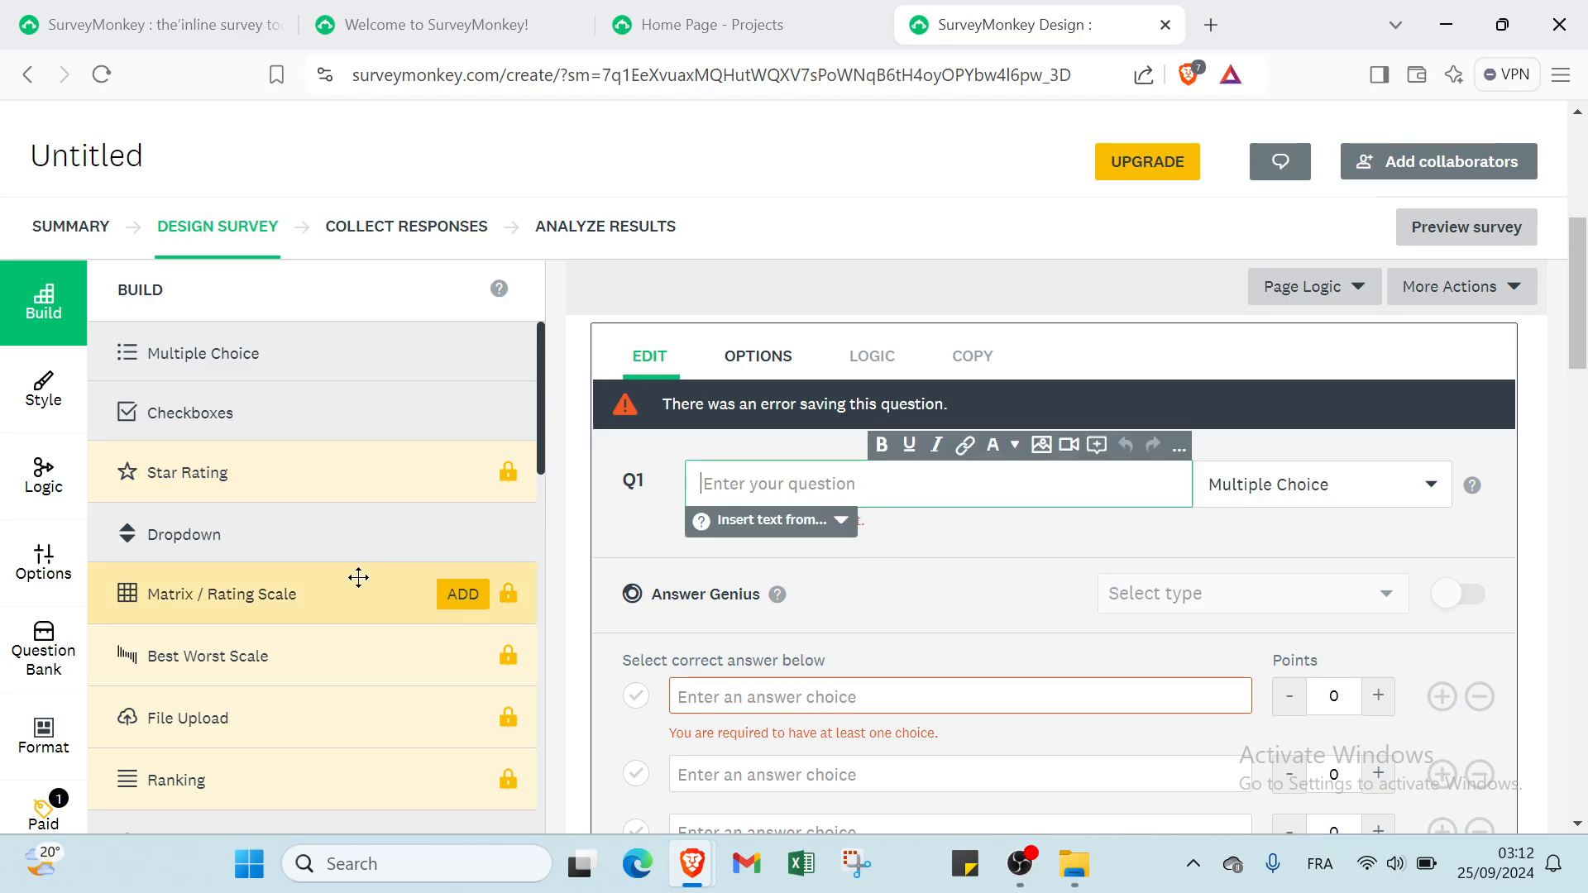
mouse_move(347, 533)
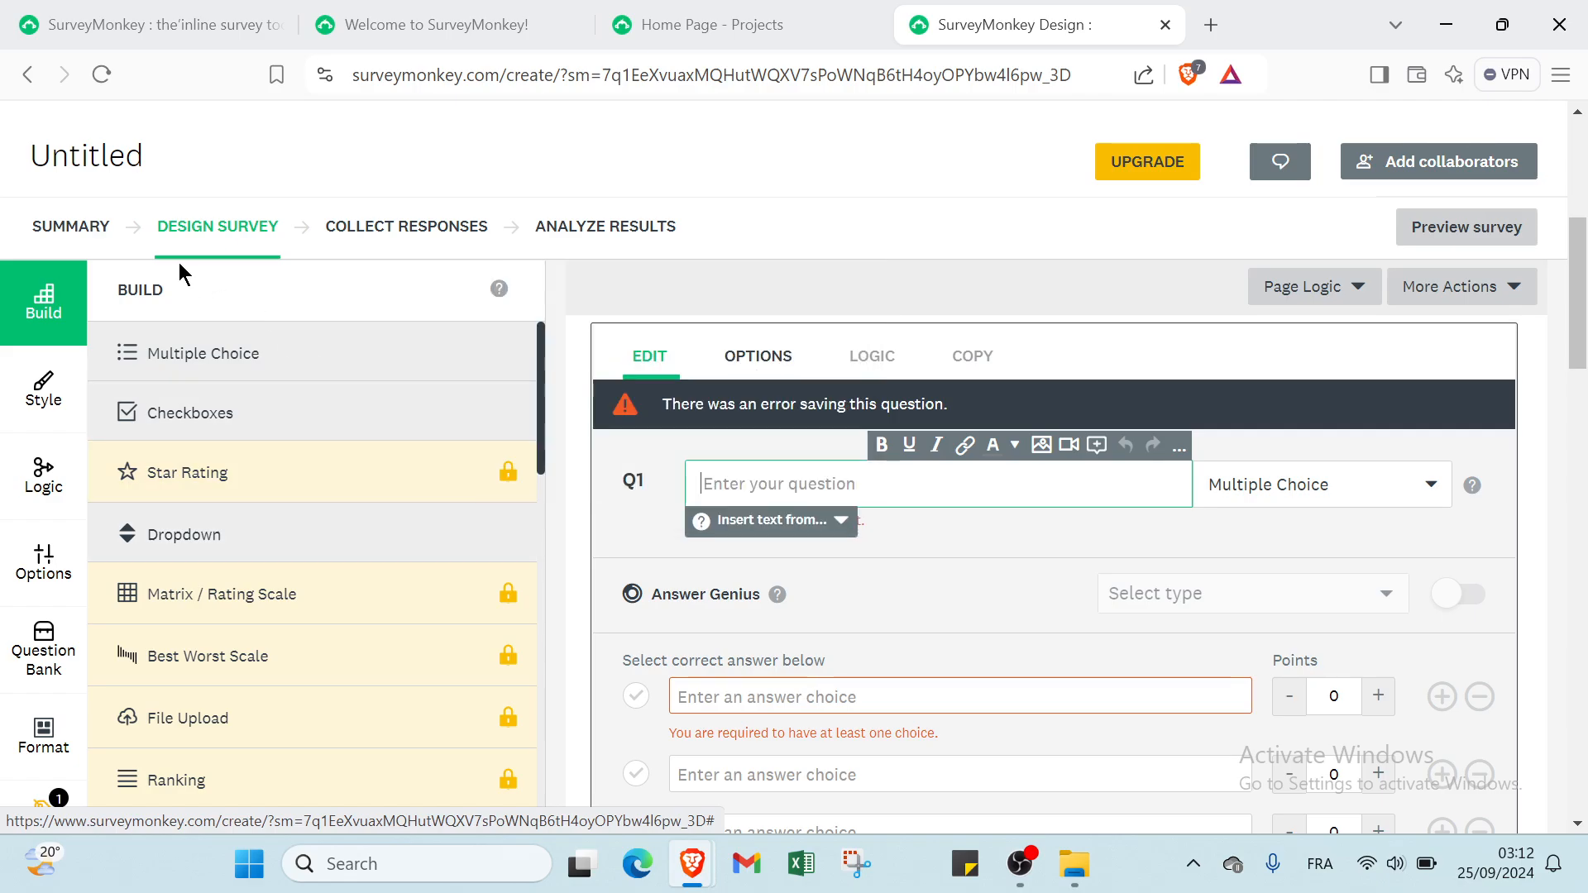
Examine the survey's style settings, including fonts, layout, background and preset colors, and the list of standard themes
click(47, 395)
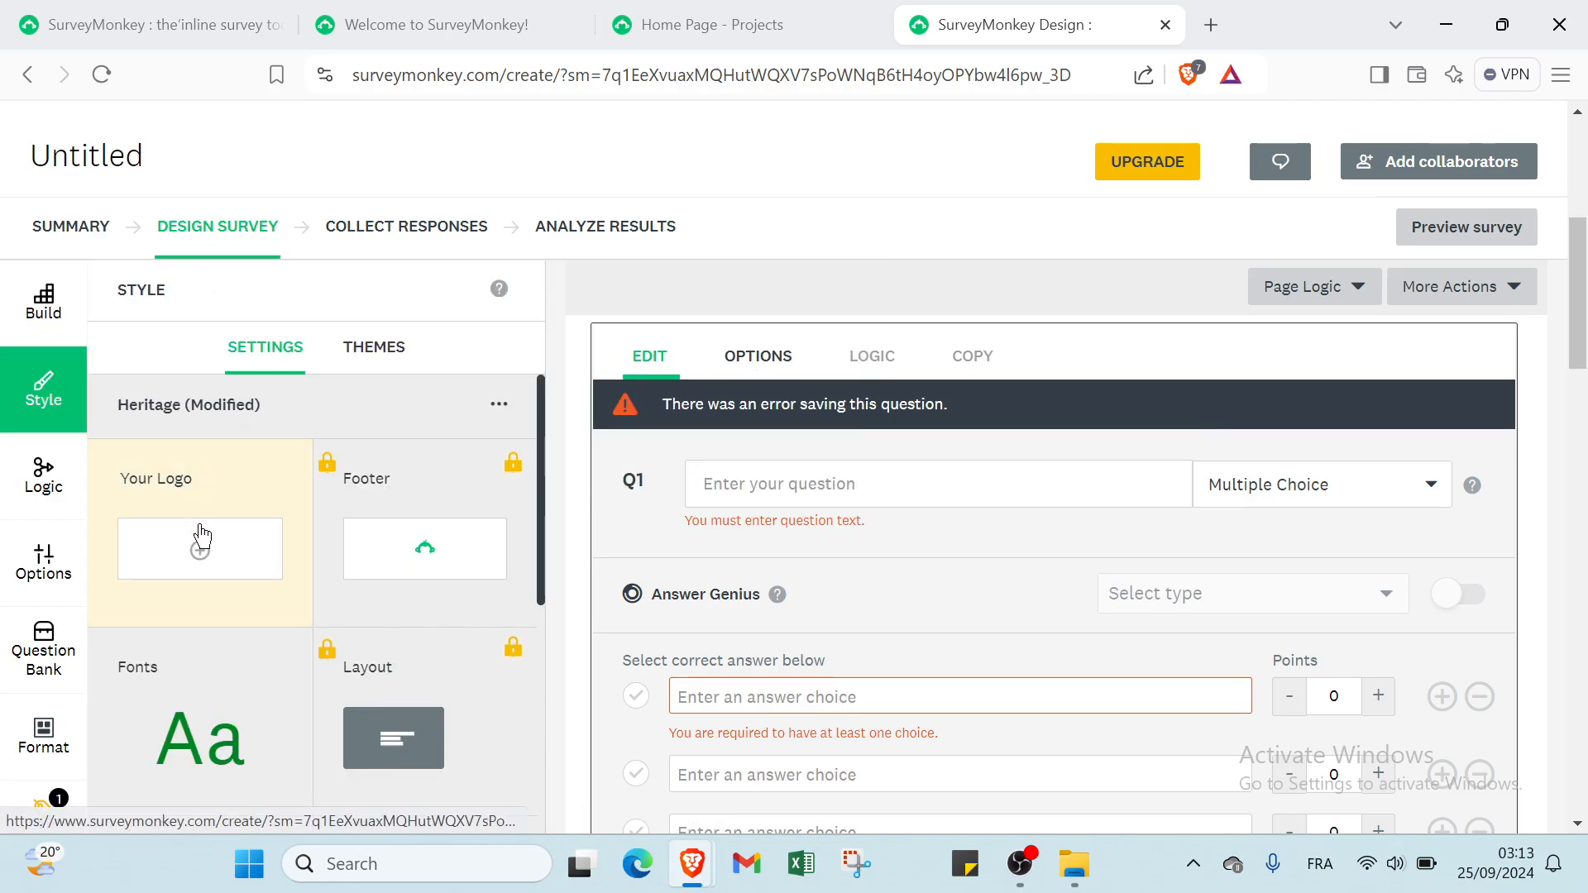
scroll(231, 521, down, 4)
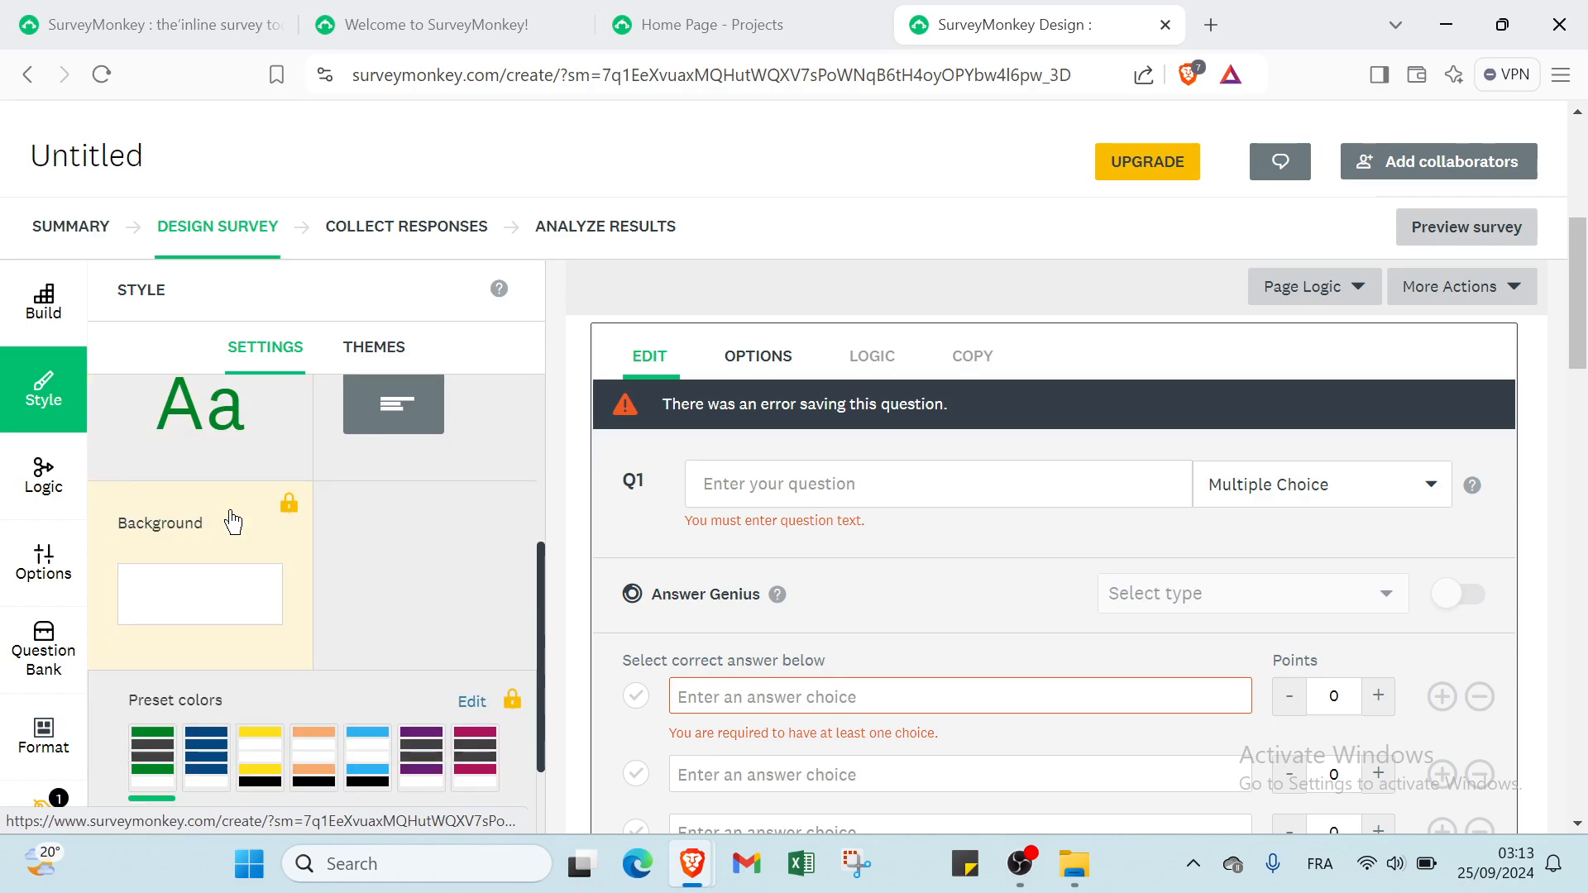
scroll(233, 521, down, 2)
click(372, 348)
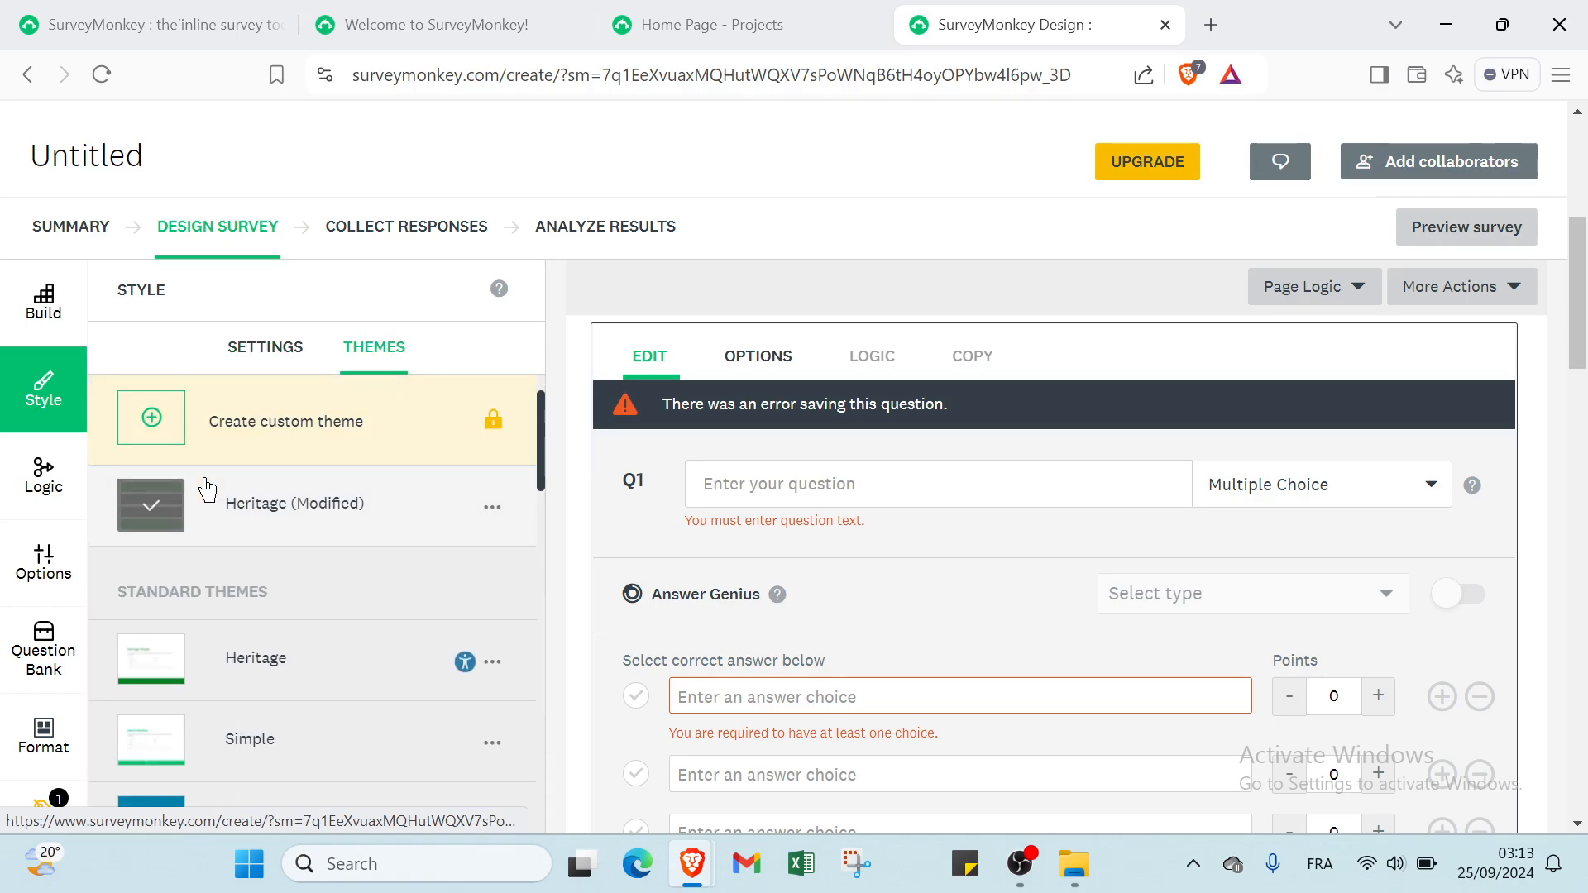
scroll(207, 492, down, 4)
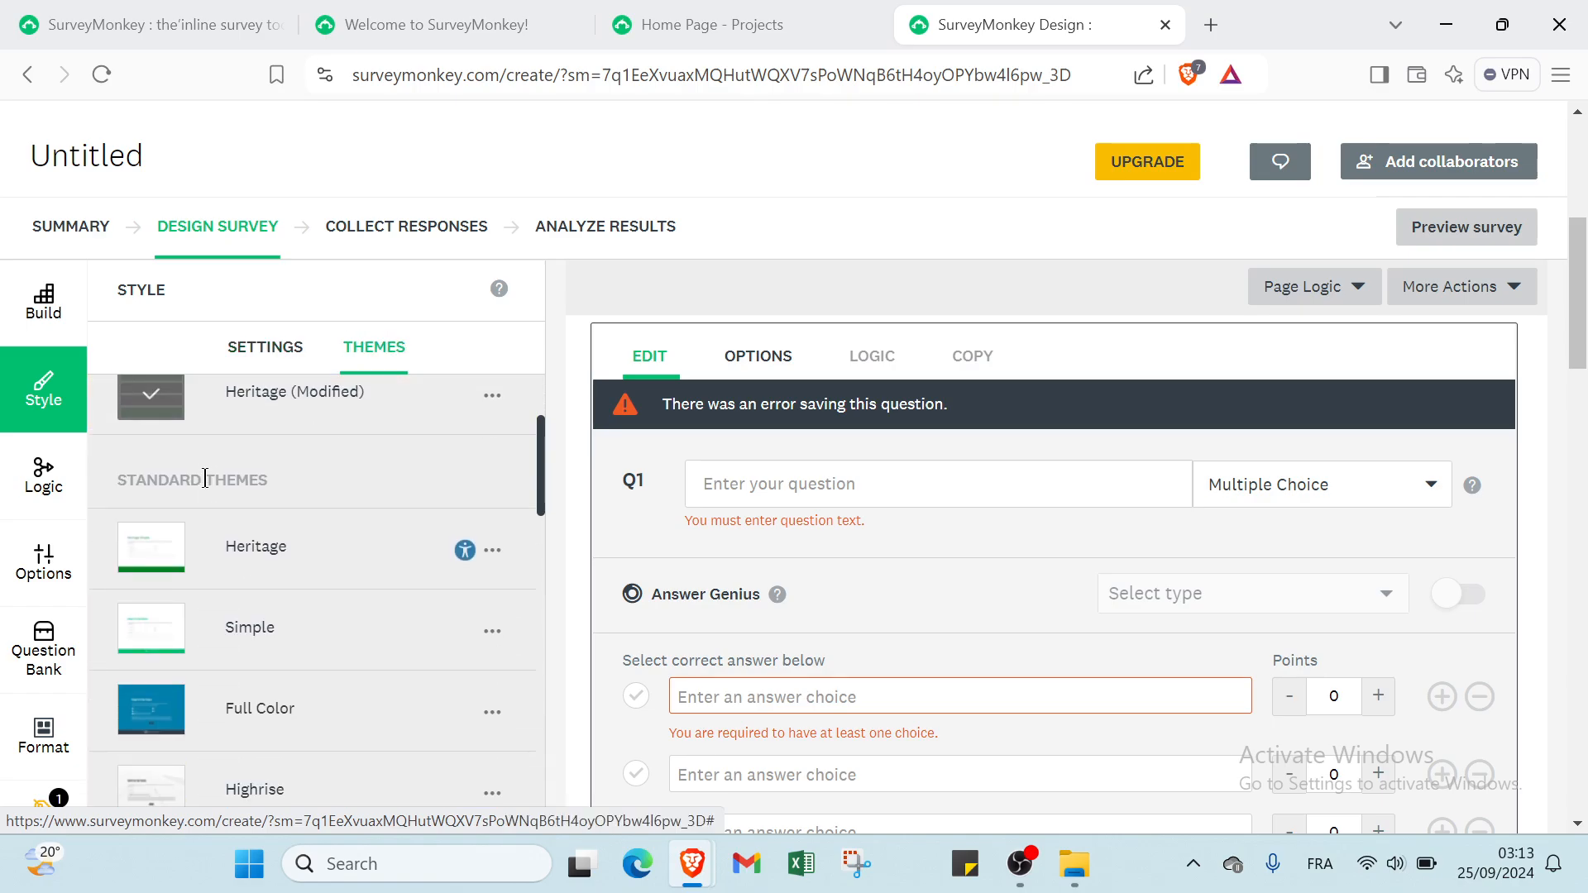
Review the survey's display options and the Question Bank categories
click(62, 572)
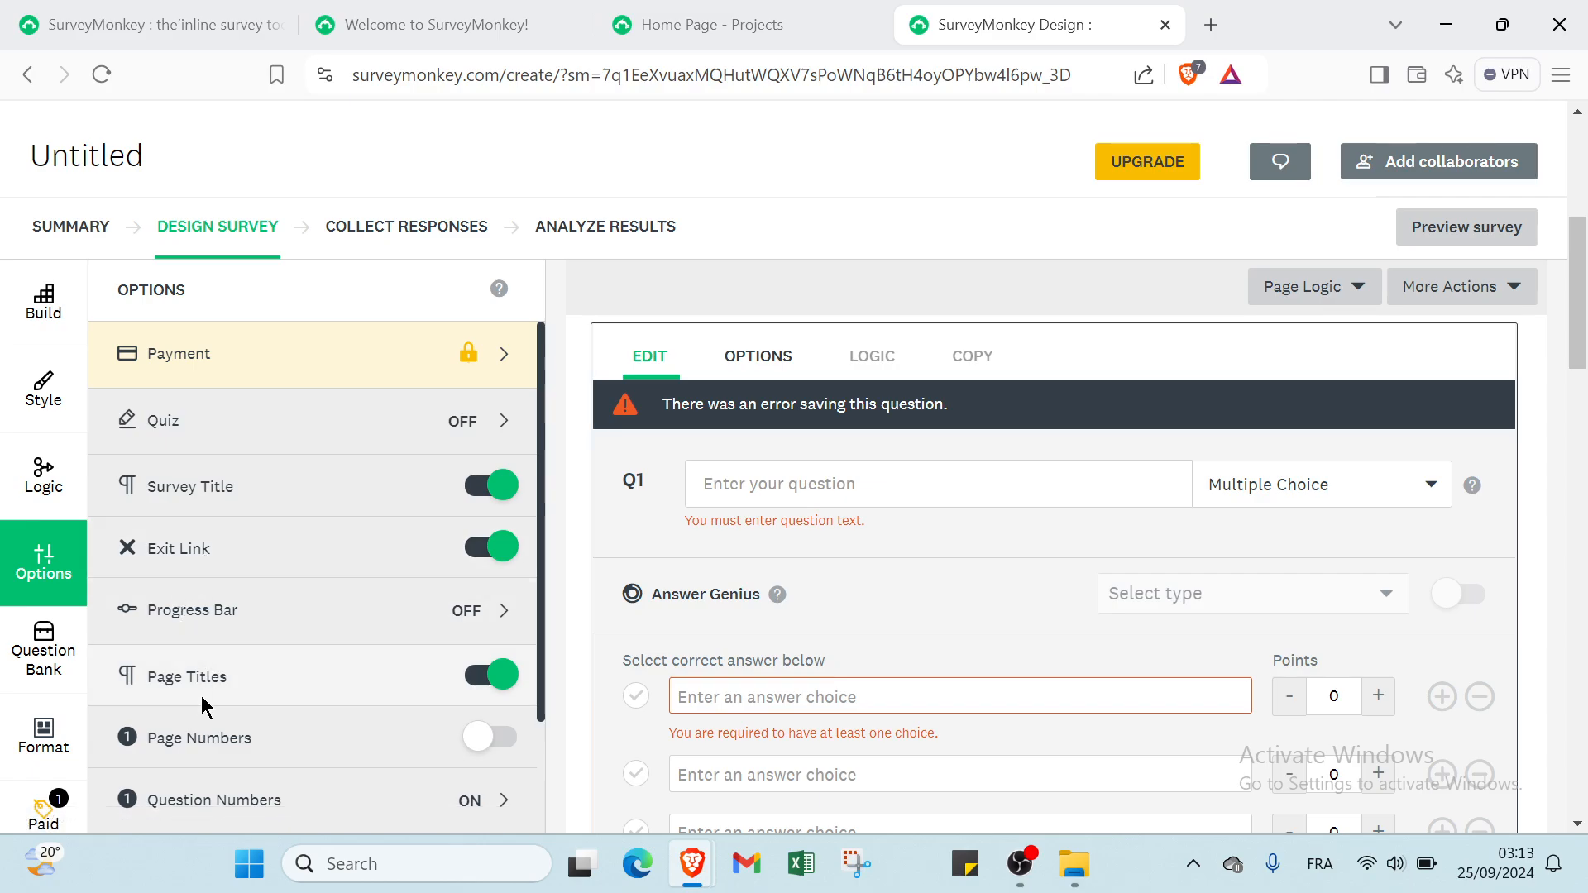
scroll(212, 692, down, 2)
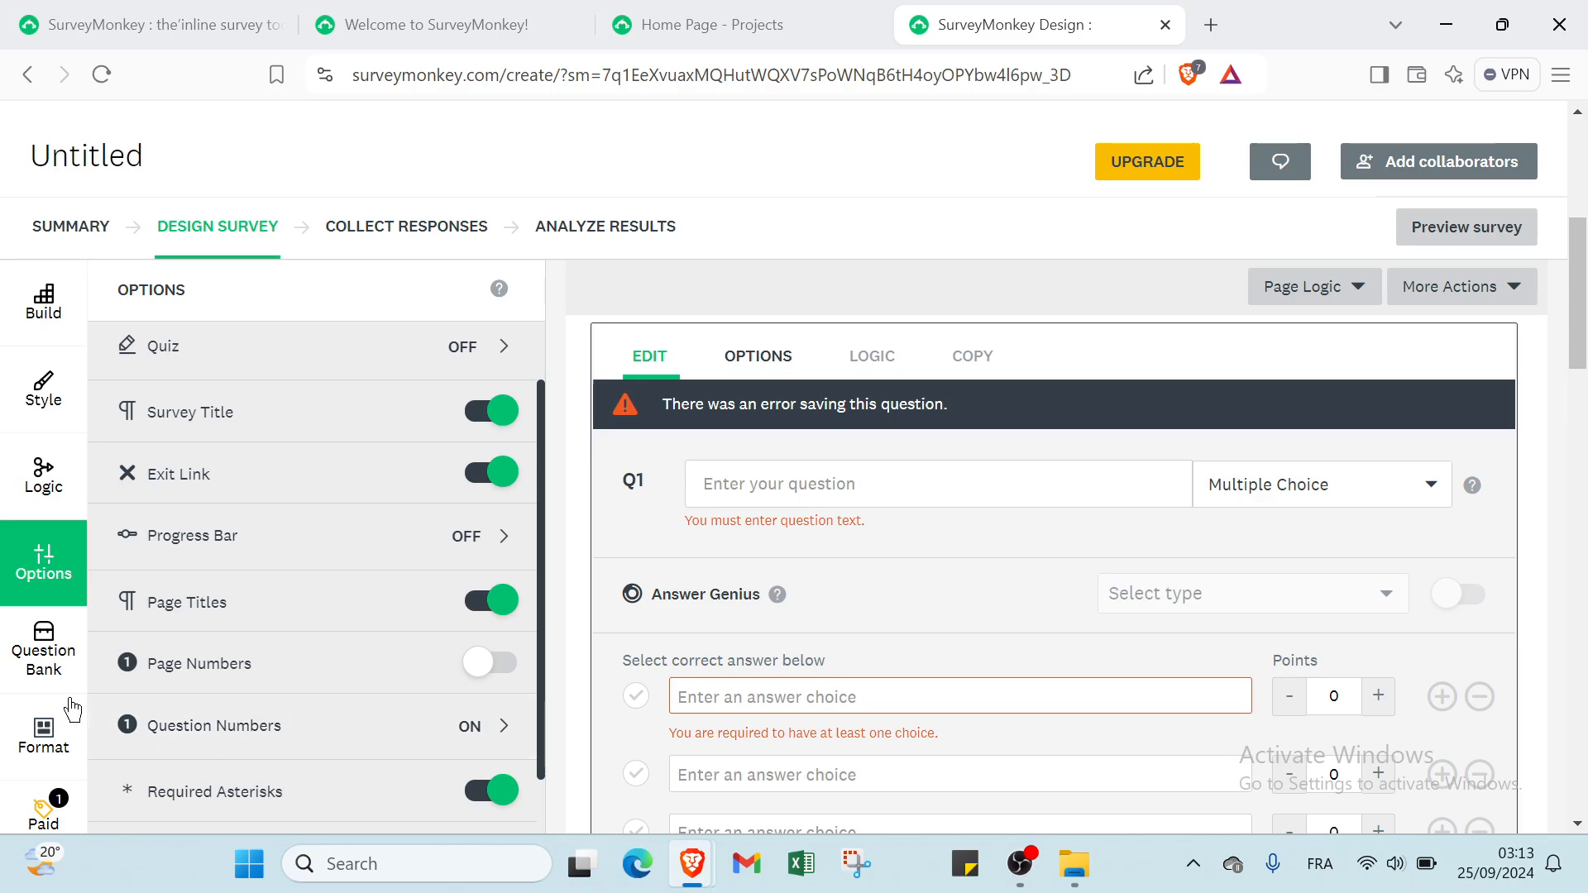
click(47, 637)
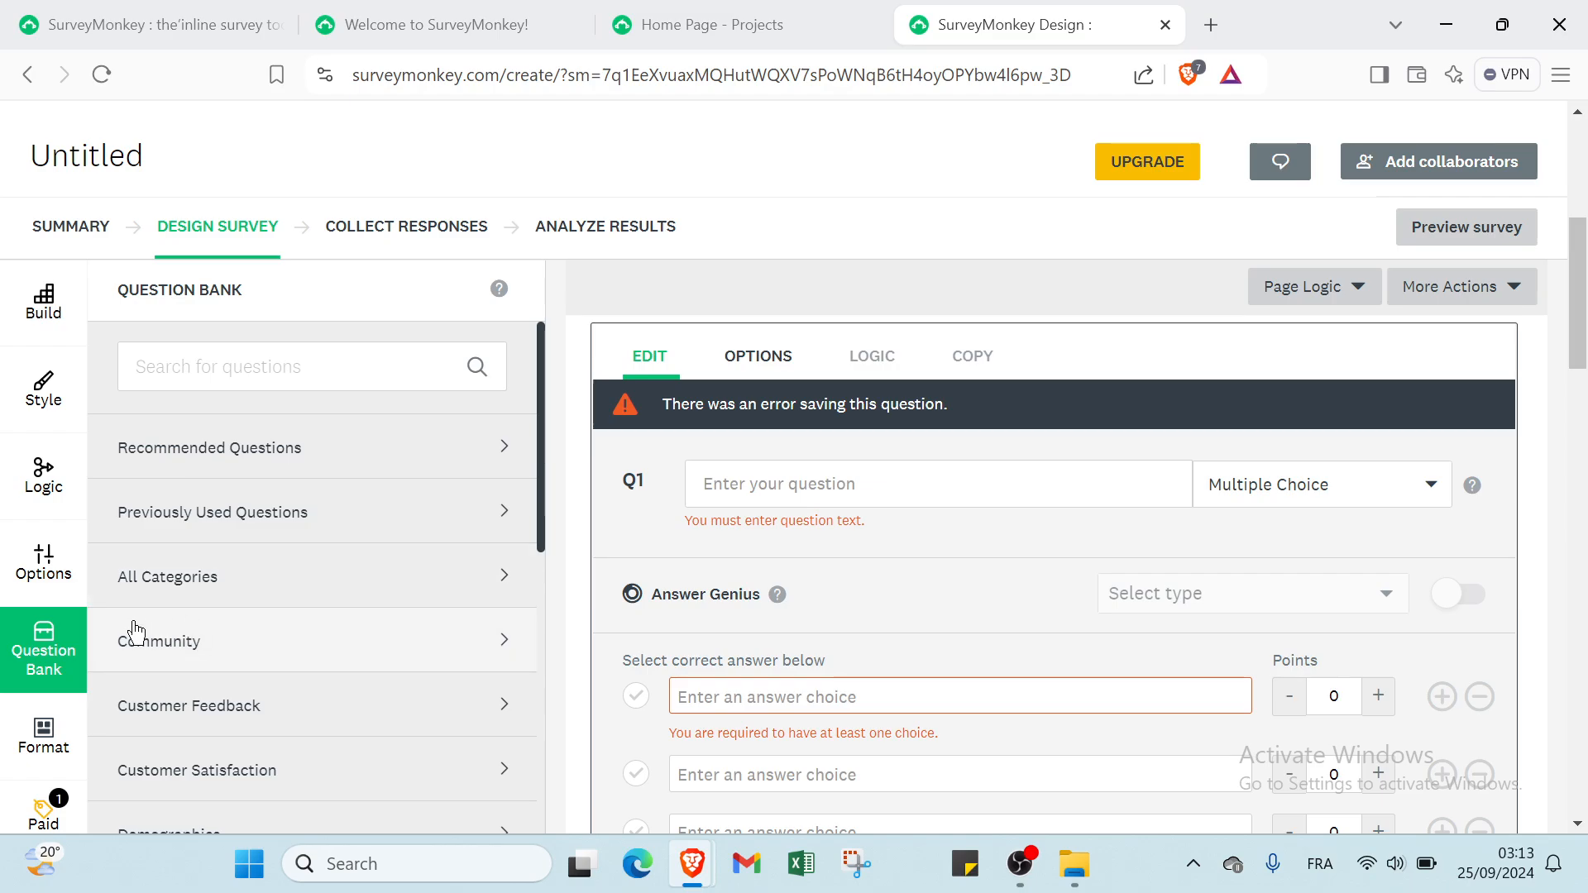
scroll(184, 707, down, 1)
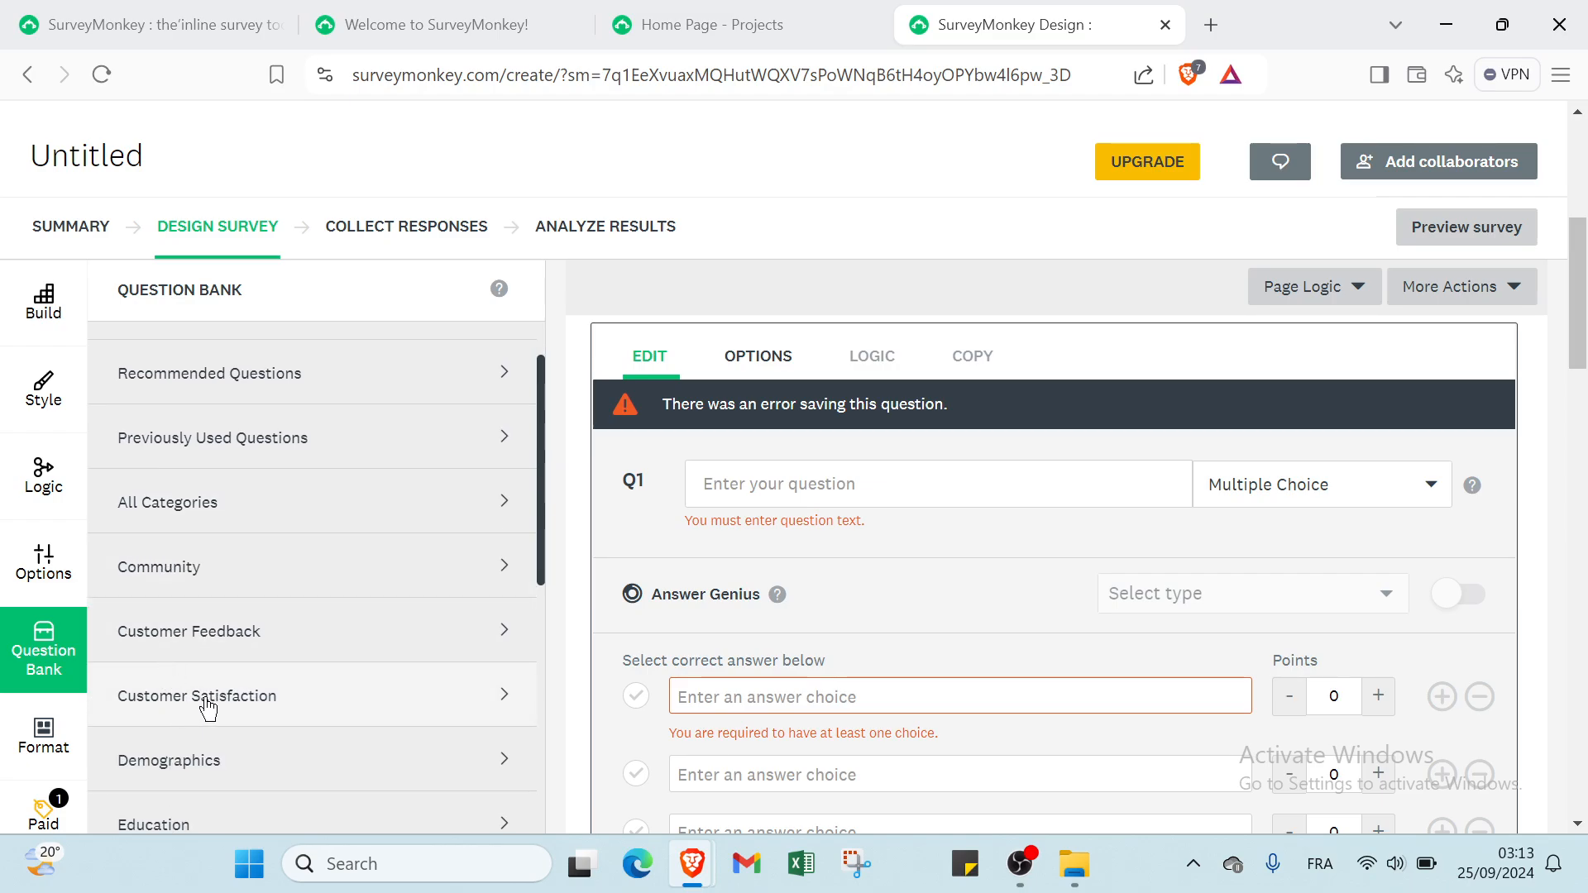
Review the remaining Question Bank categories, the survey format choices and the paid features added to the survey
scroll(202, 754, down, 1)
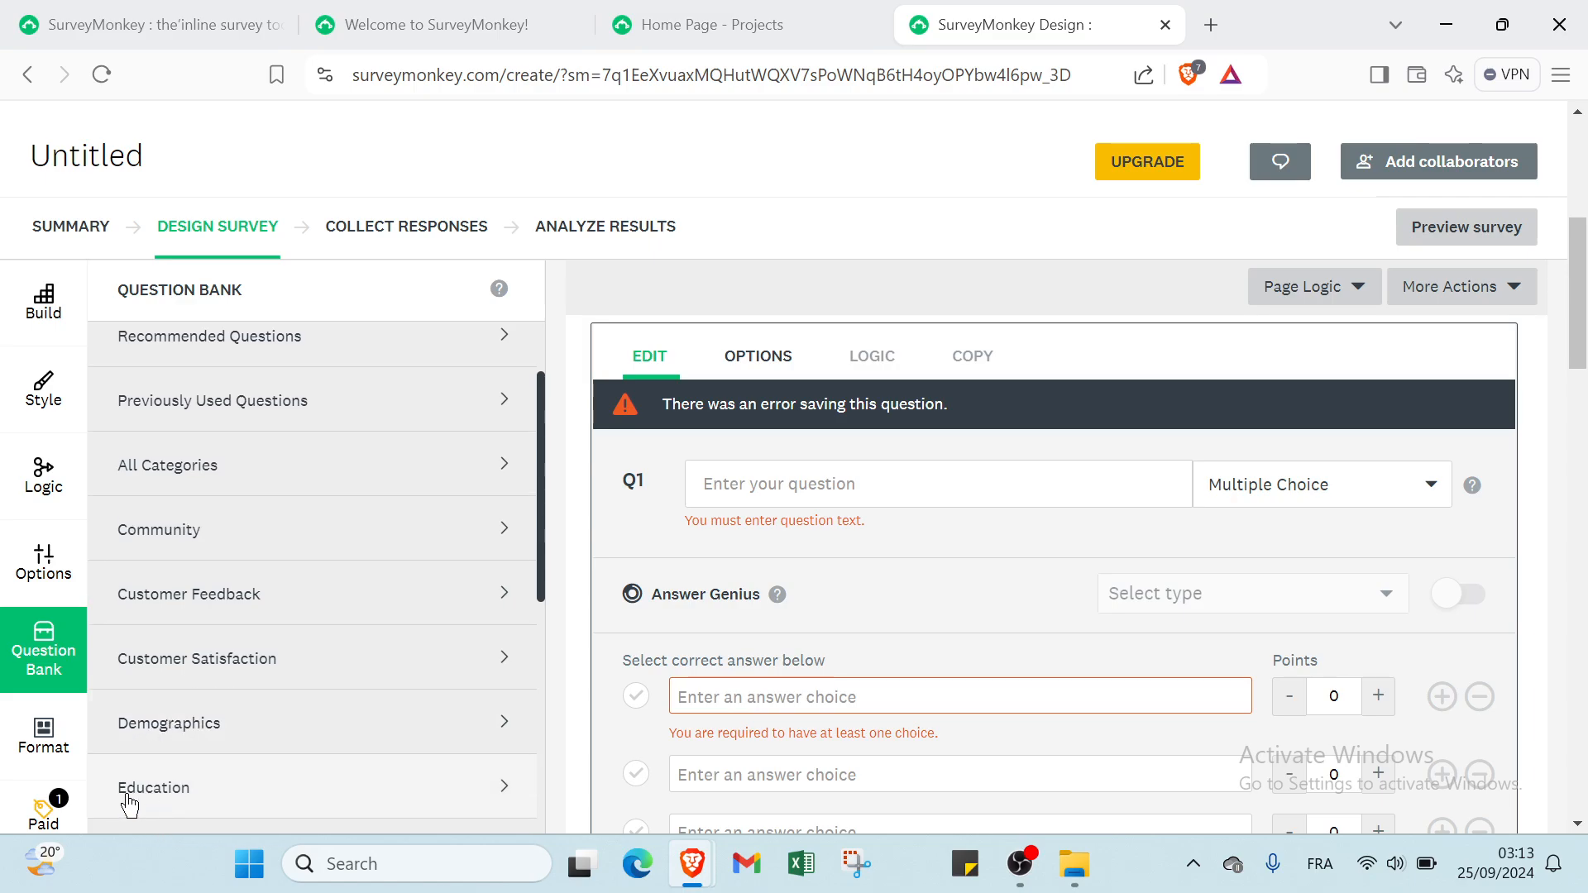
click(61, 752)
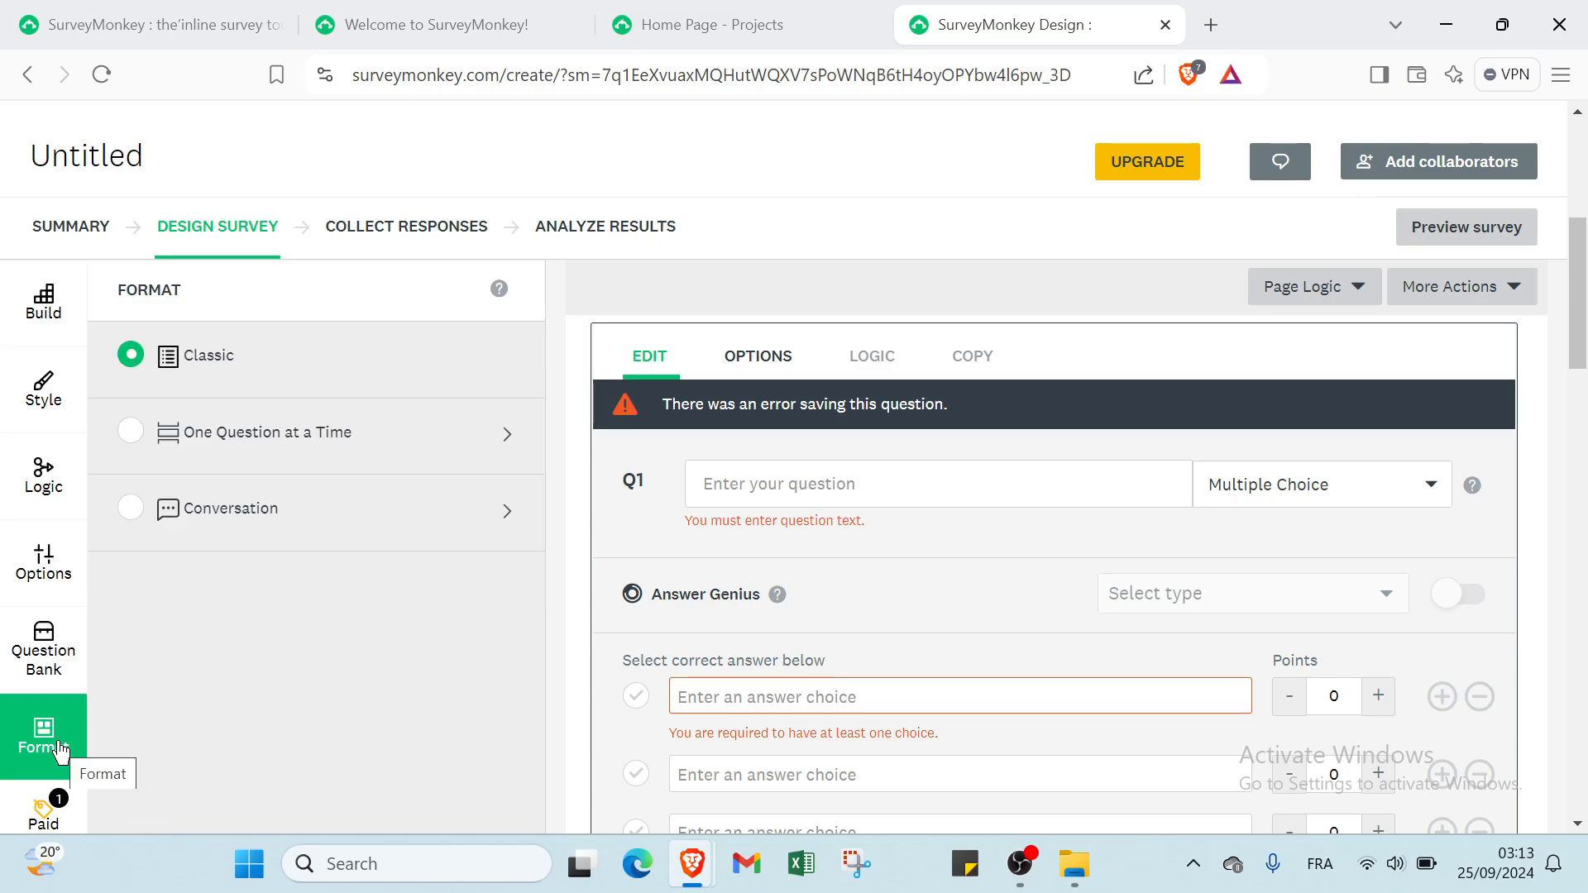
click(45, 819)
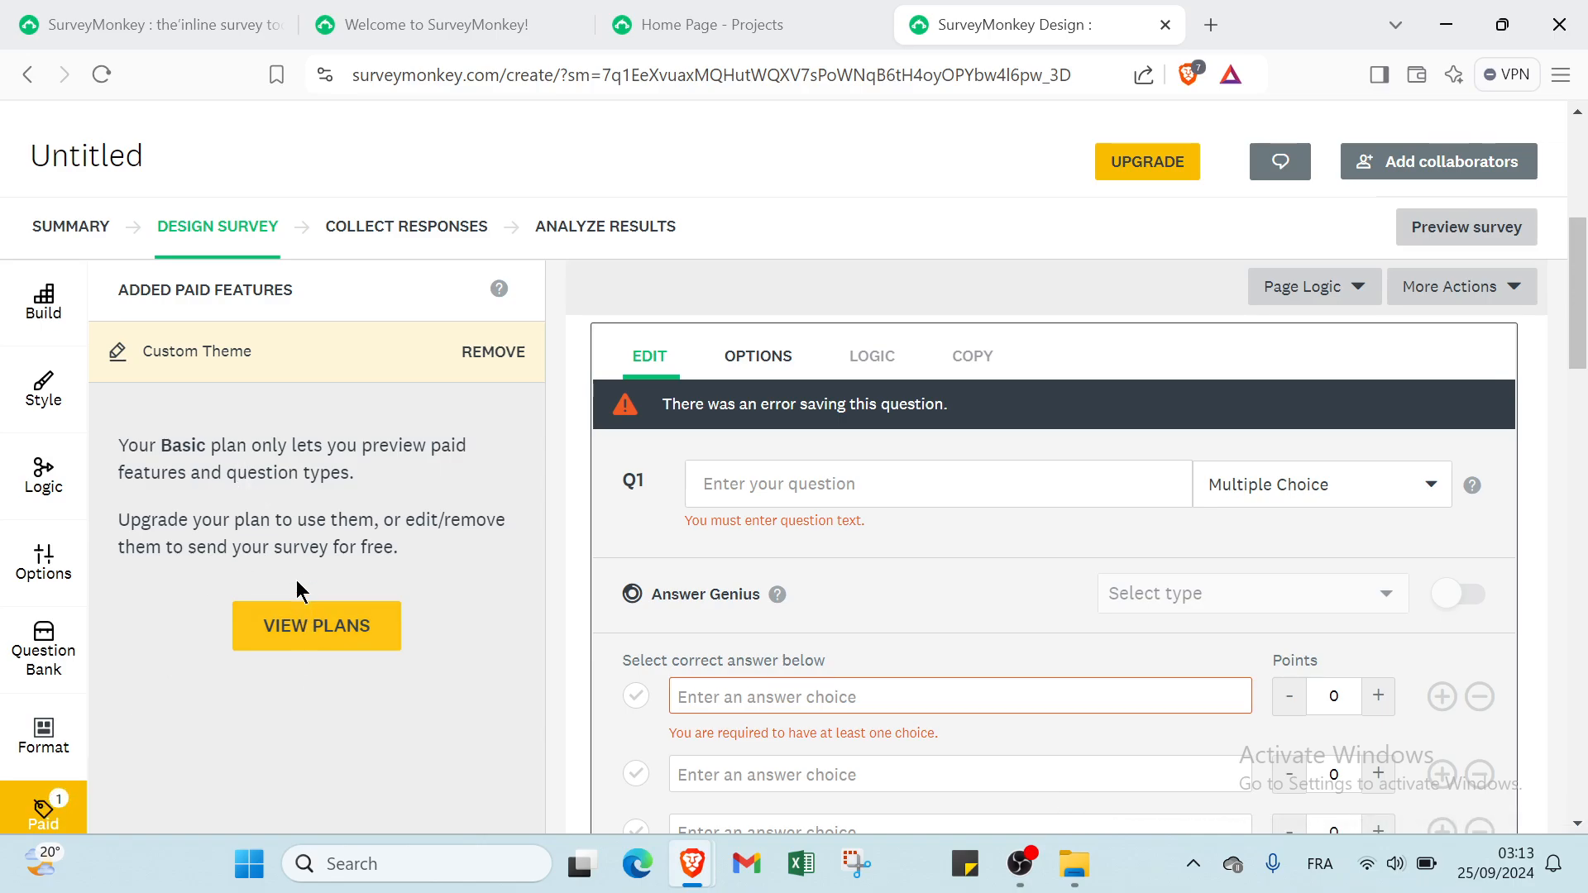
scroll(33, 728, down, 3)
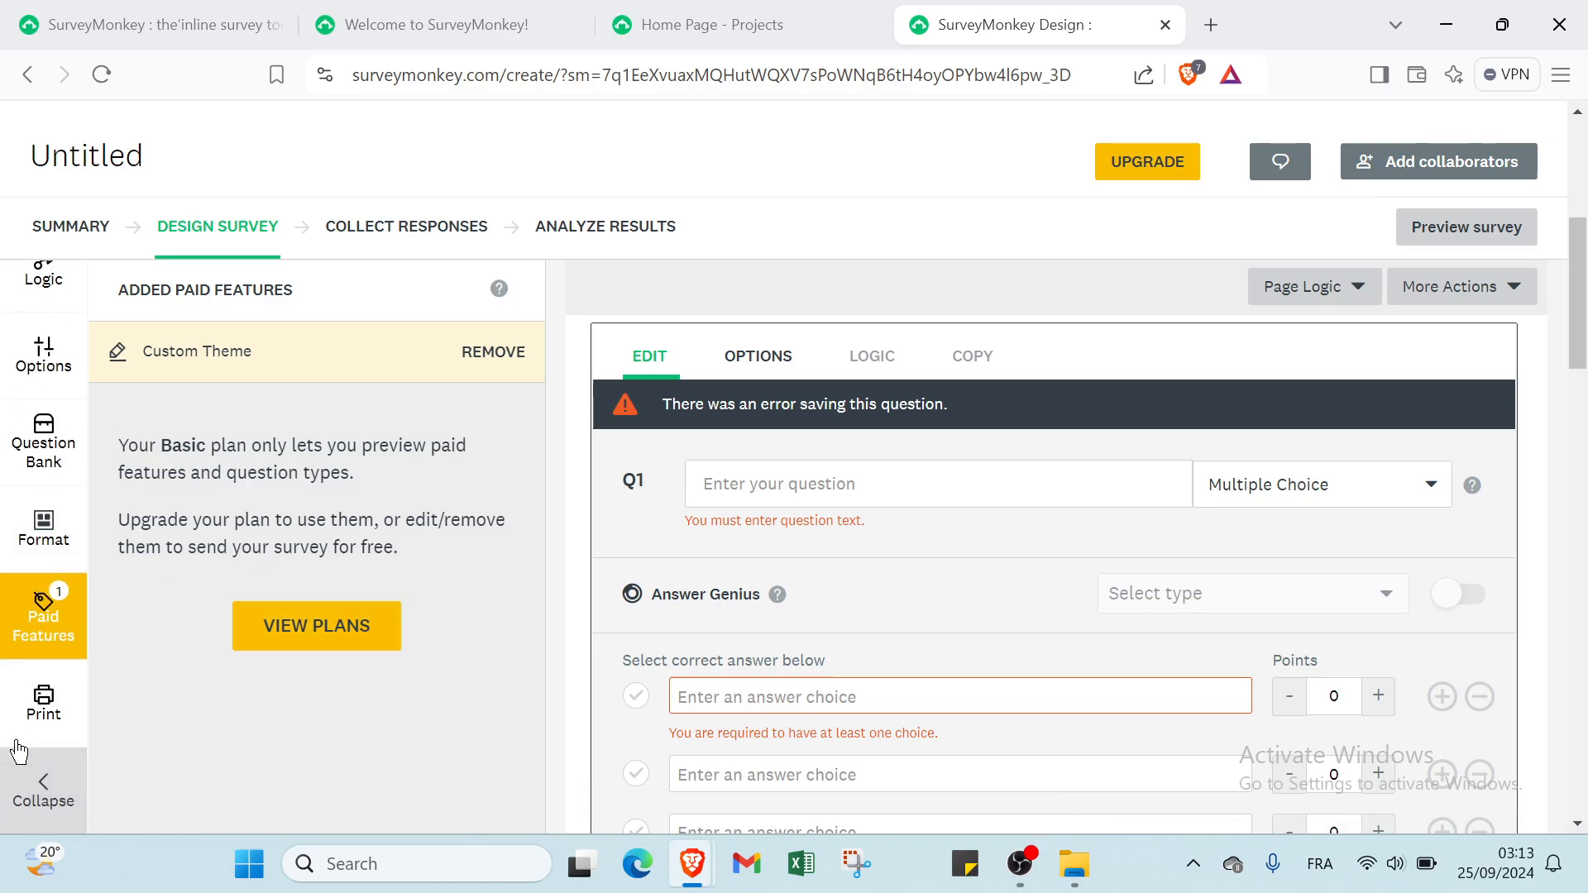
Check the Print Survey options without downloading a PDF, and collapse the design sidebar panel
click(53, 686)
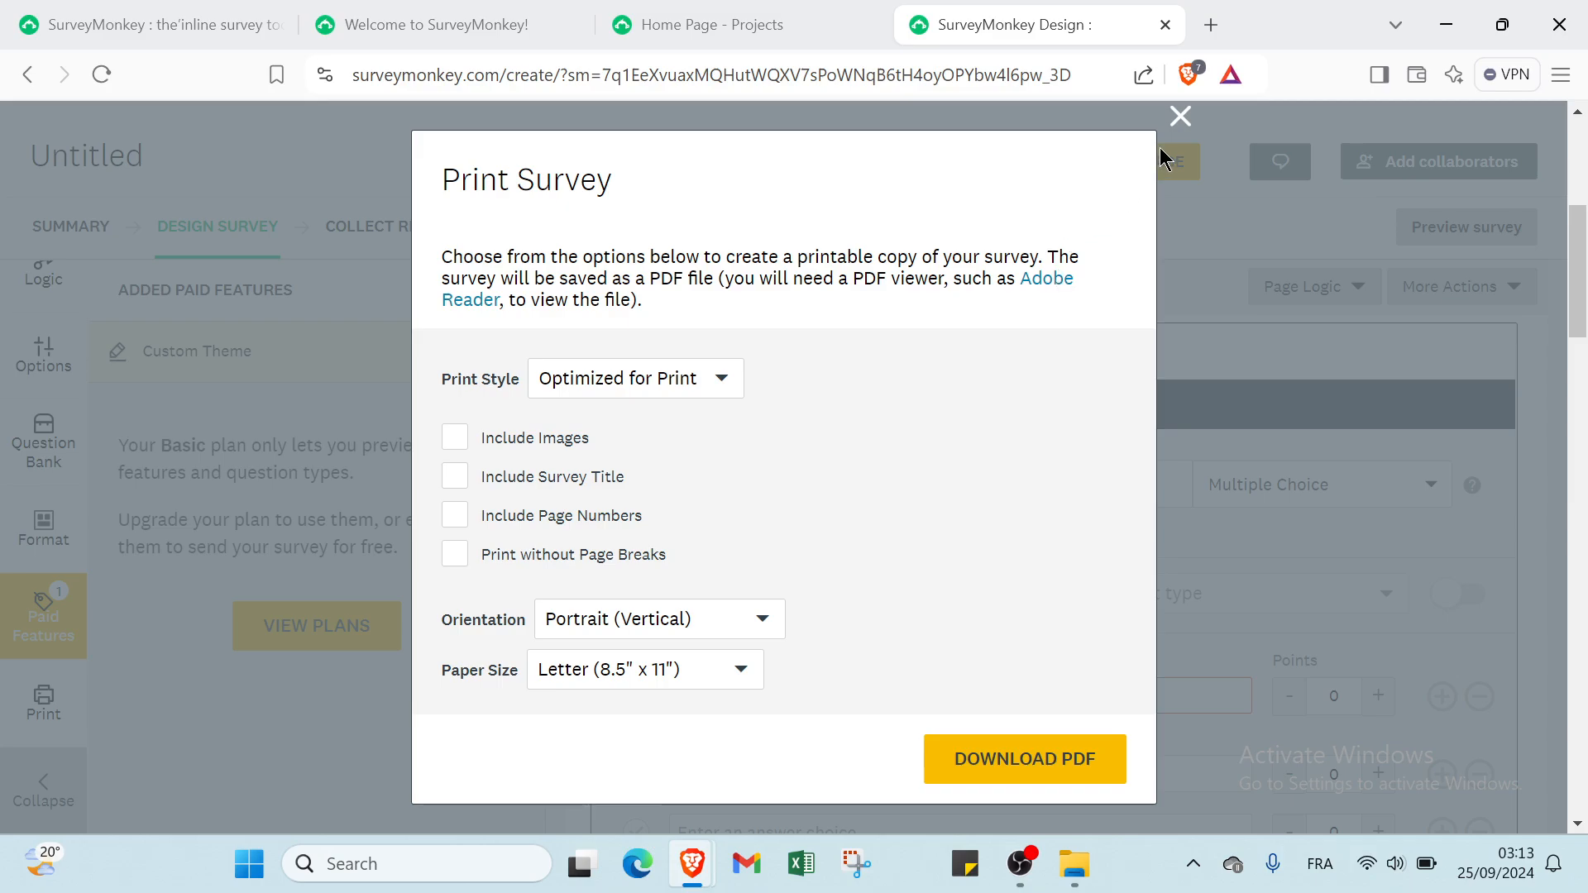
click(1180, 117)
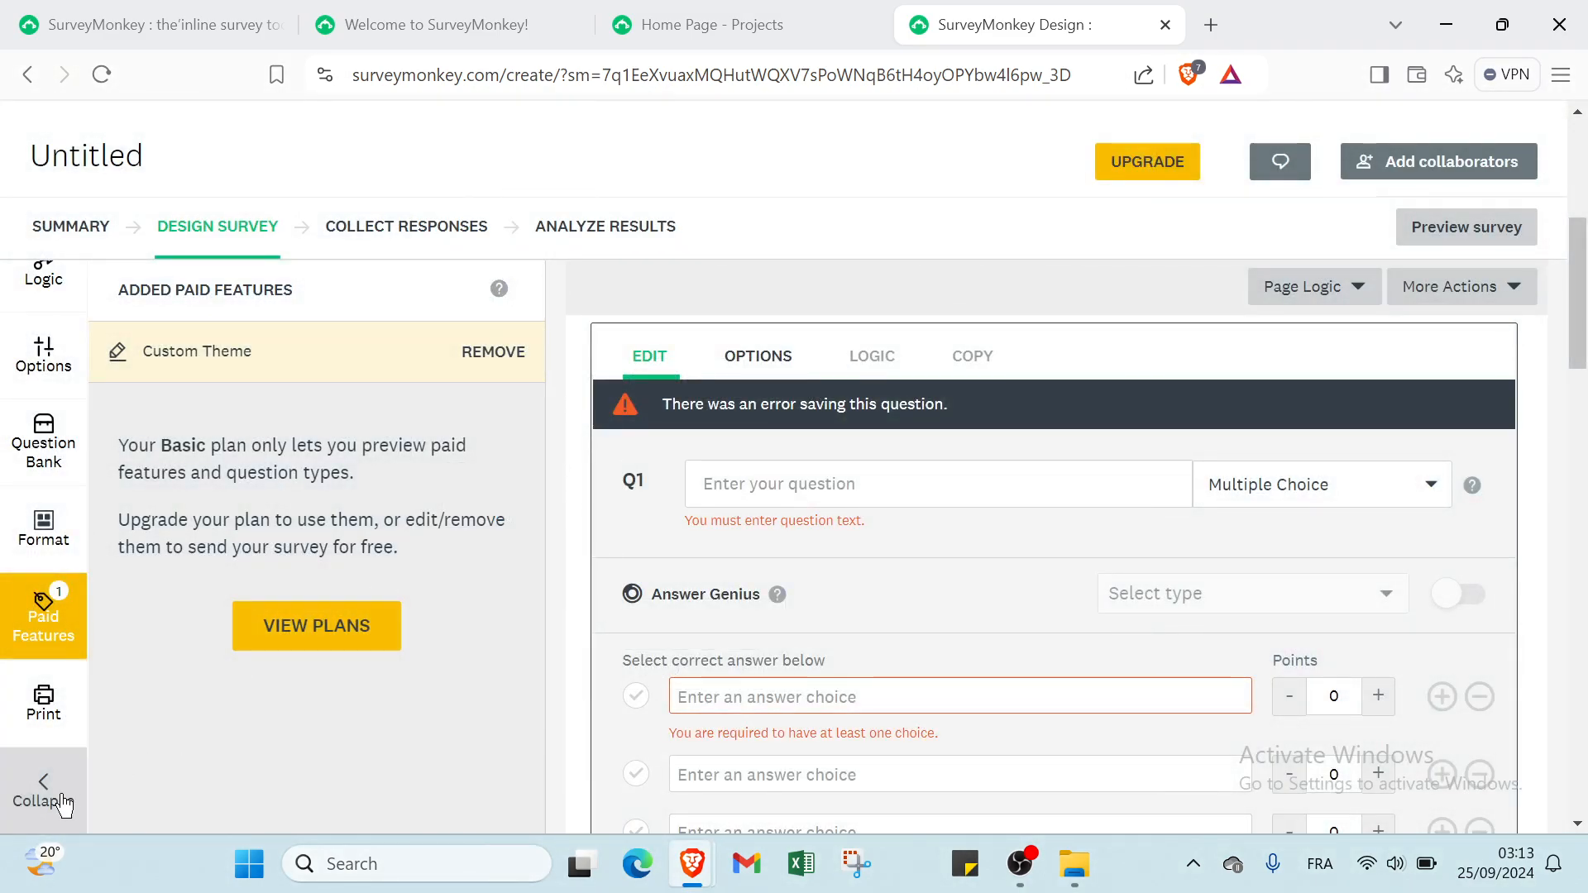
click(62, 802)
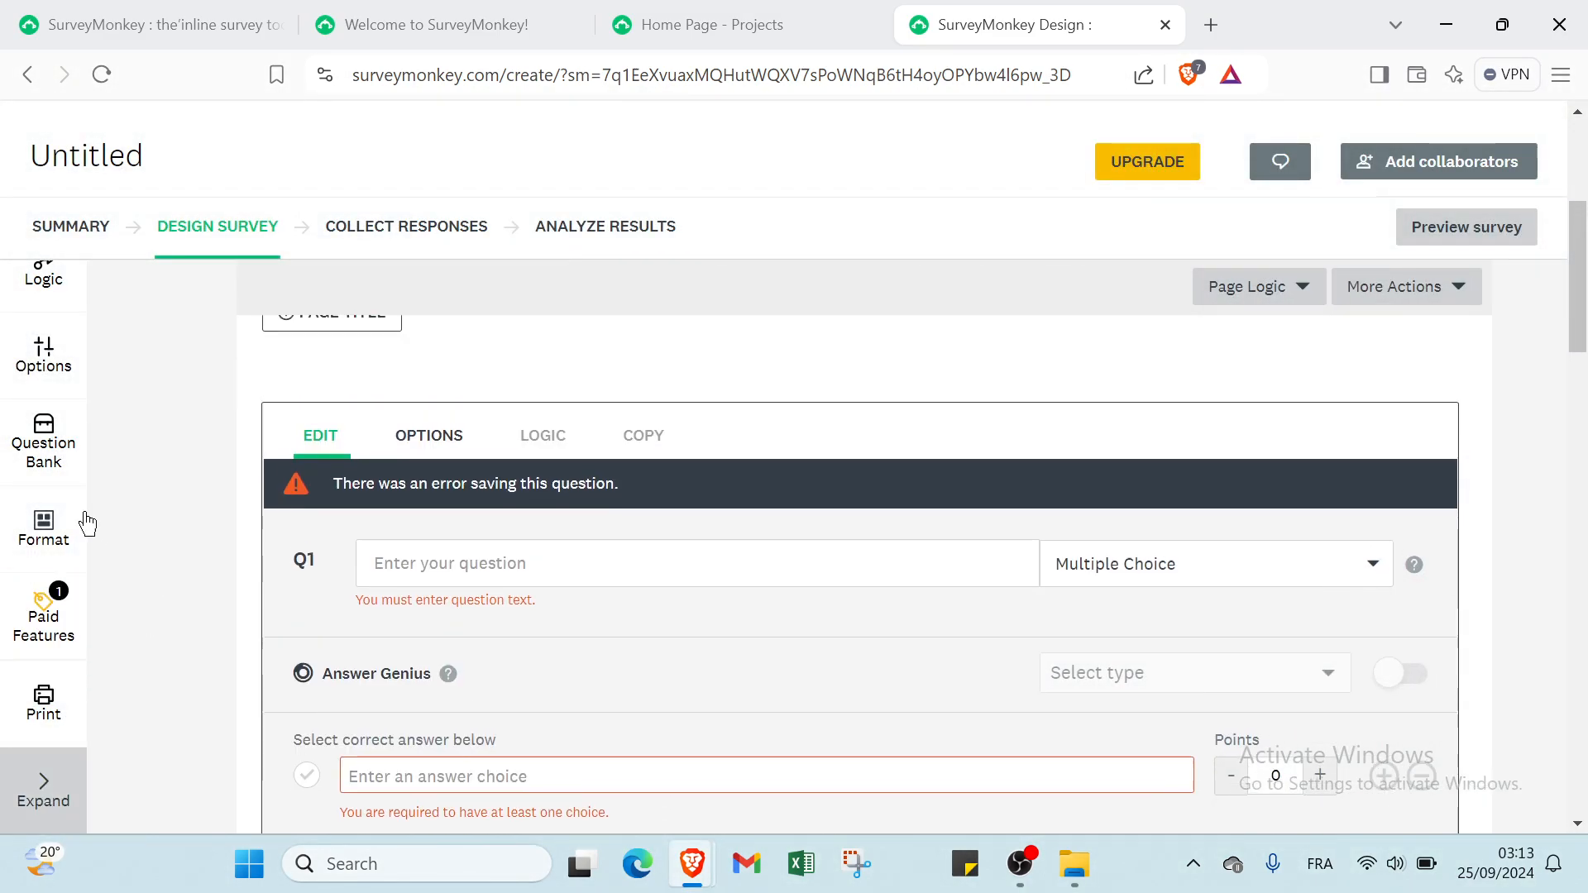
Go to the Collect Responses stage and review the available ways to gather survey responses
scroll(74, 512, up, 5)
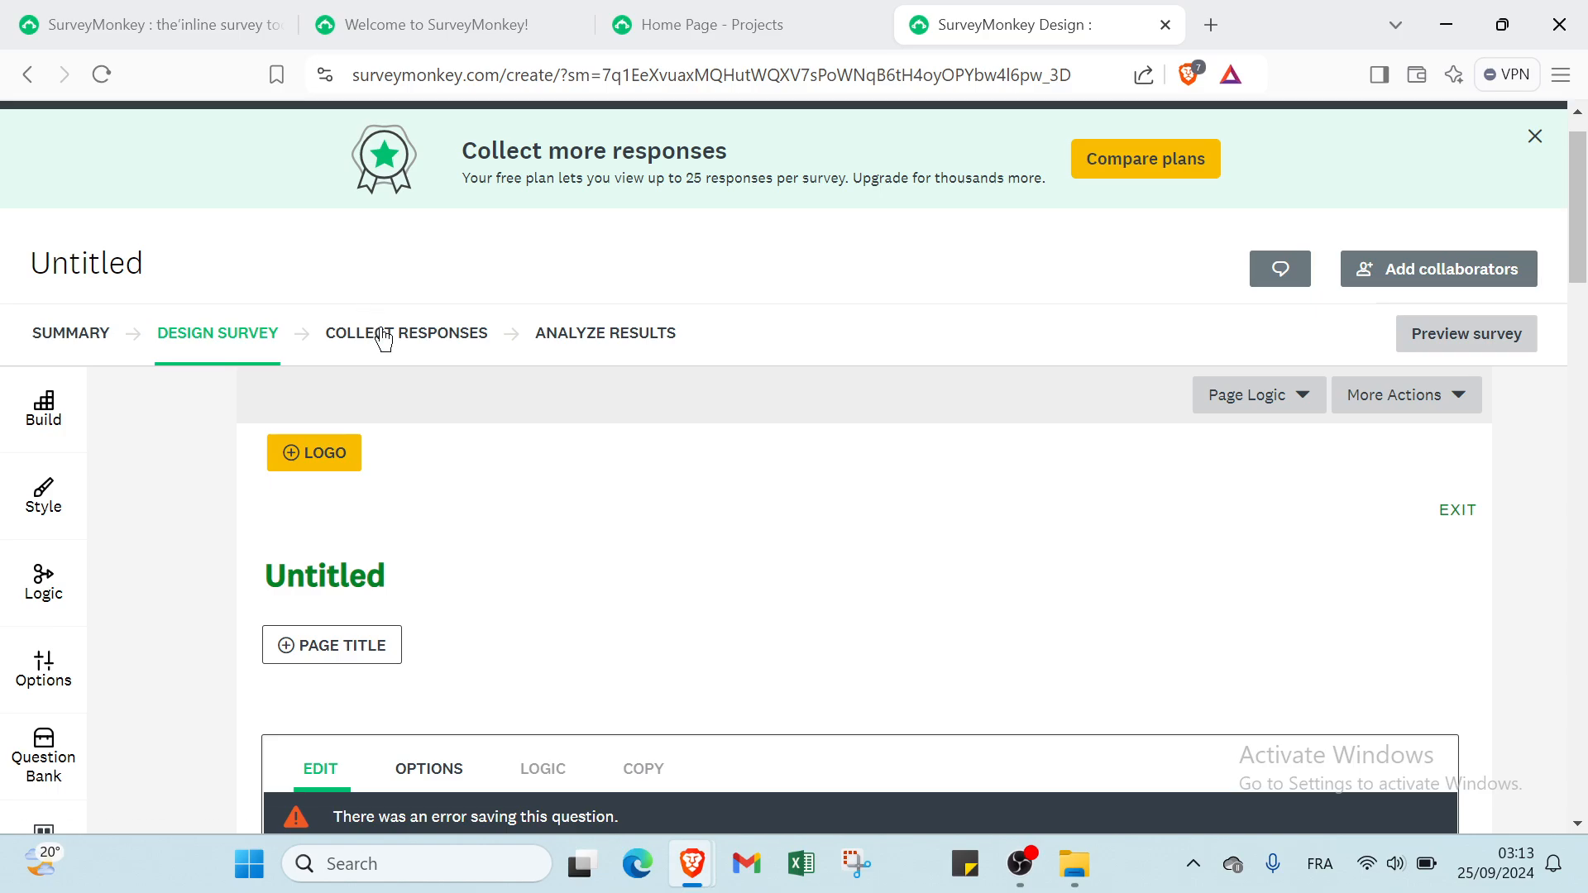
click(383, 335)
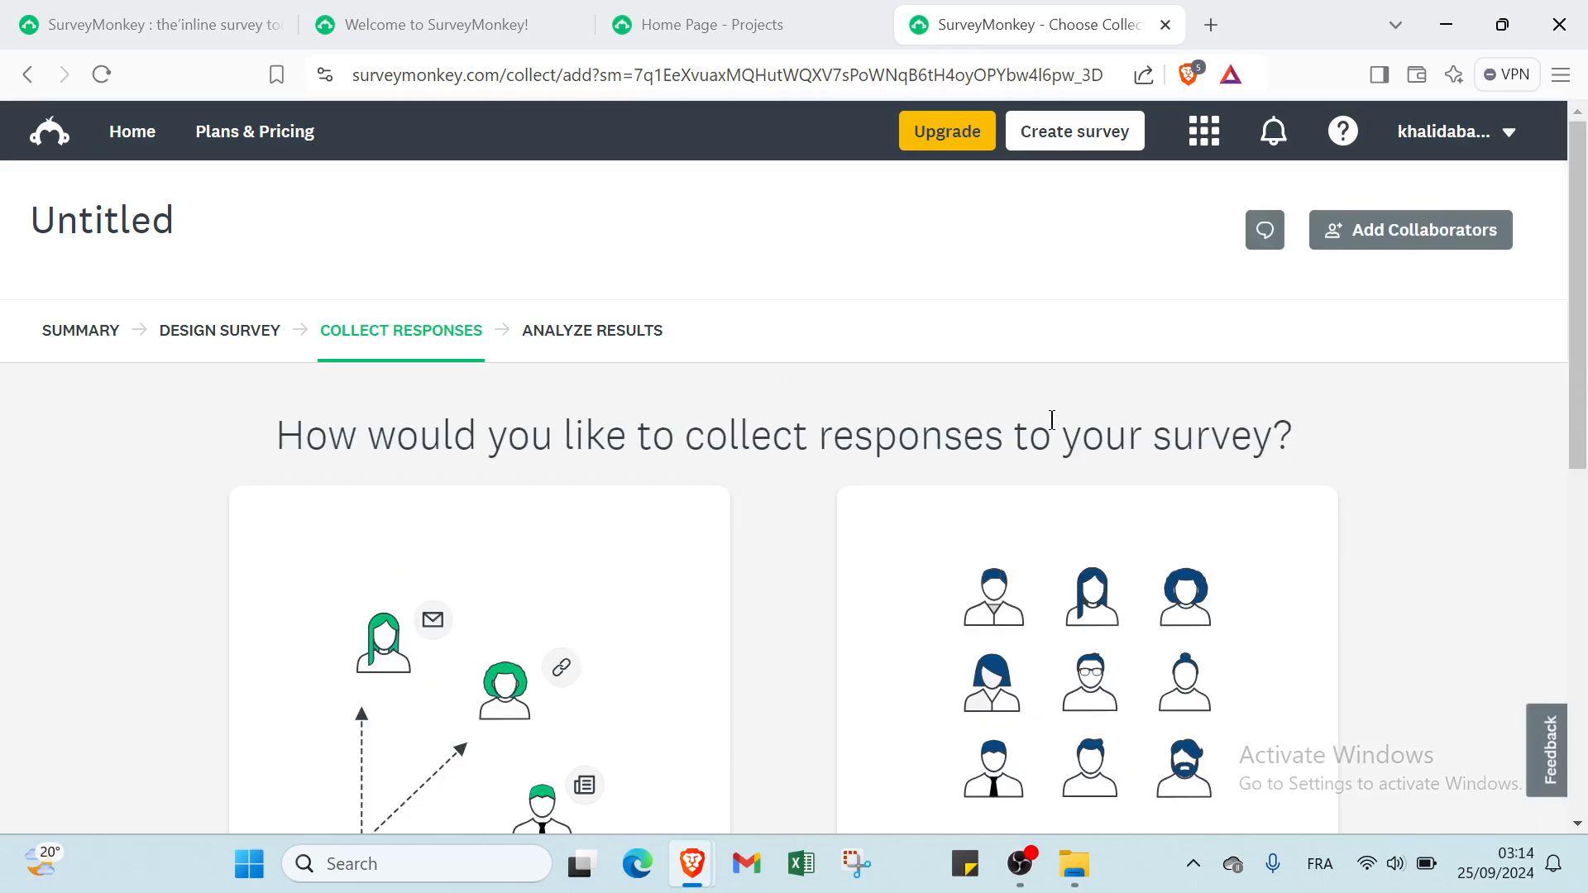
scroll(788, 603, down, 4)
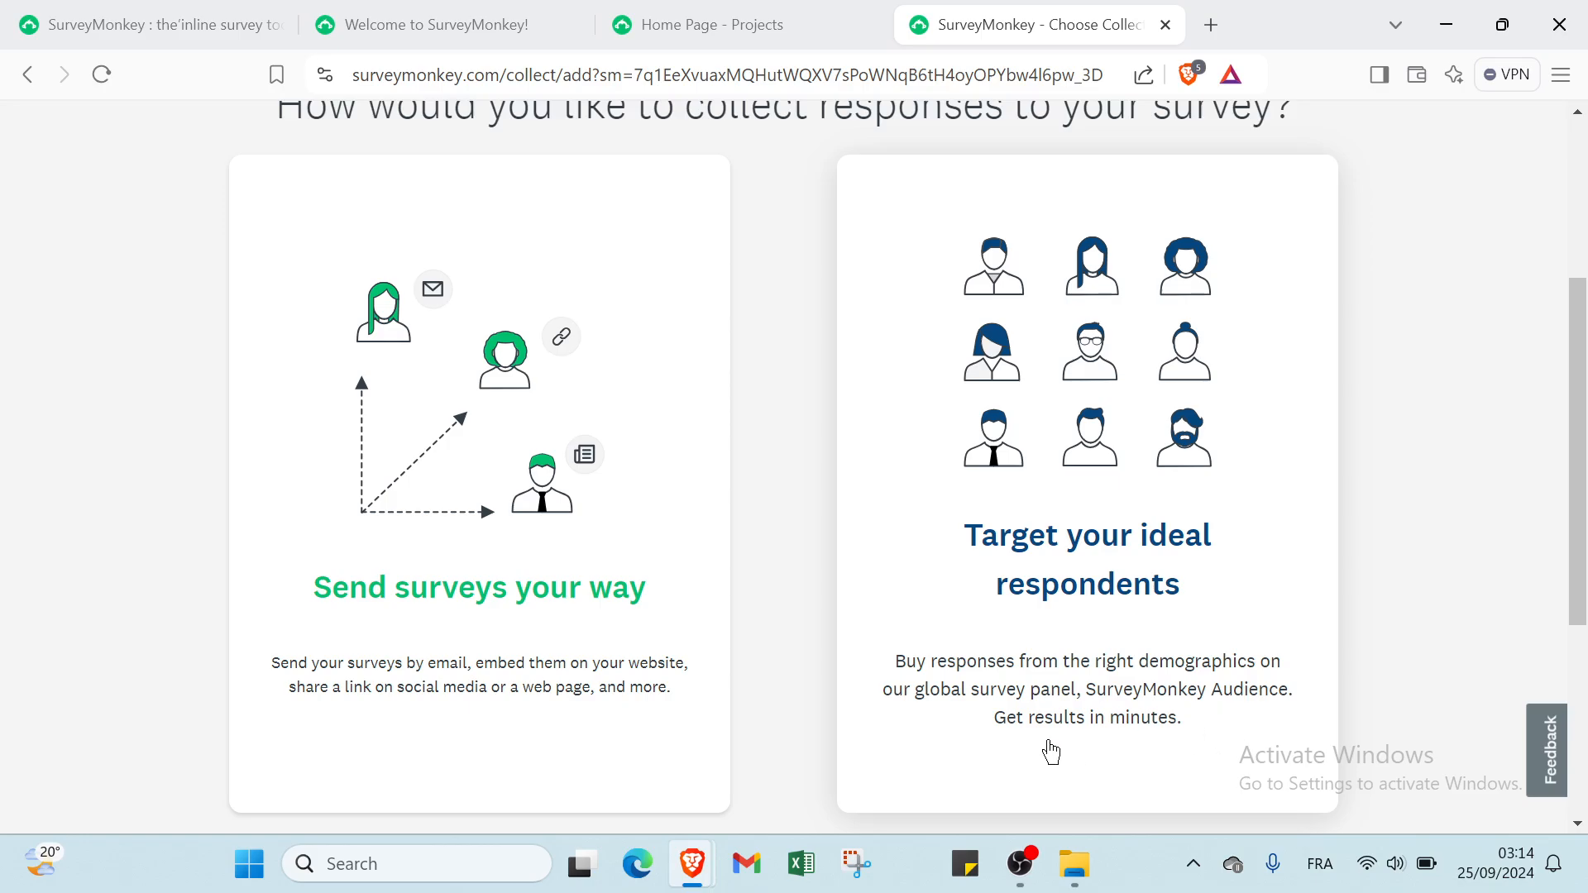
scroll(1034, 744, up, 4)
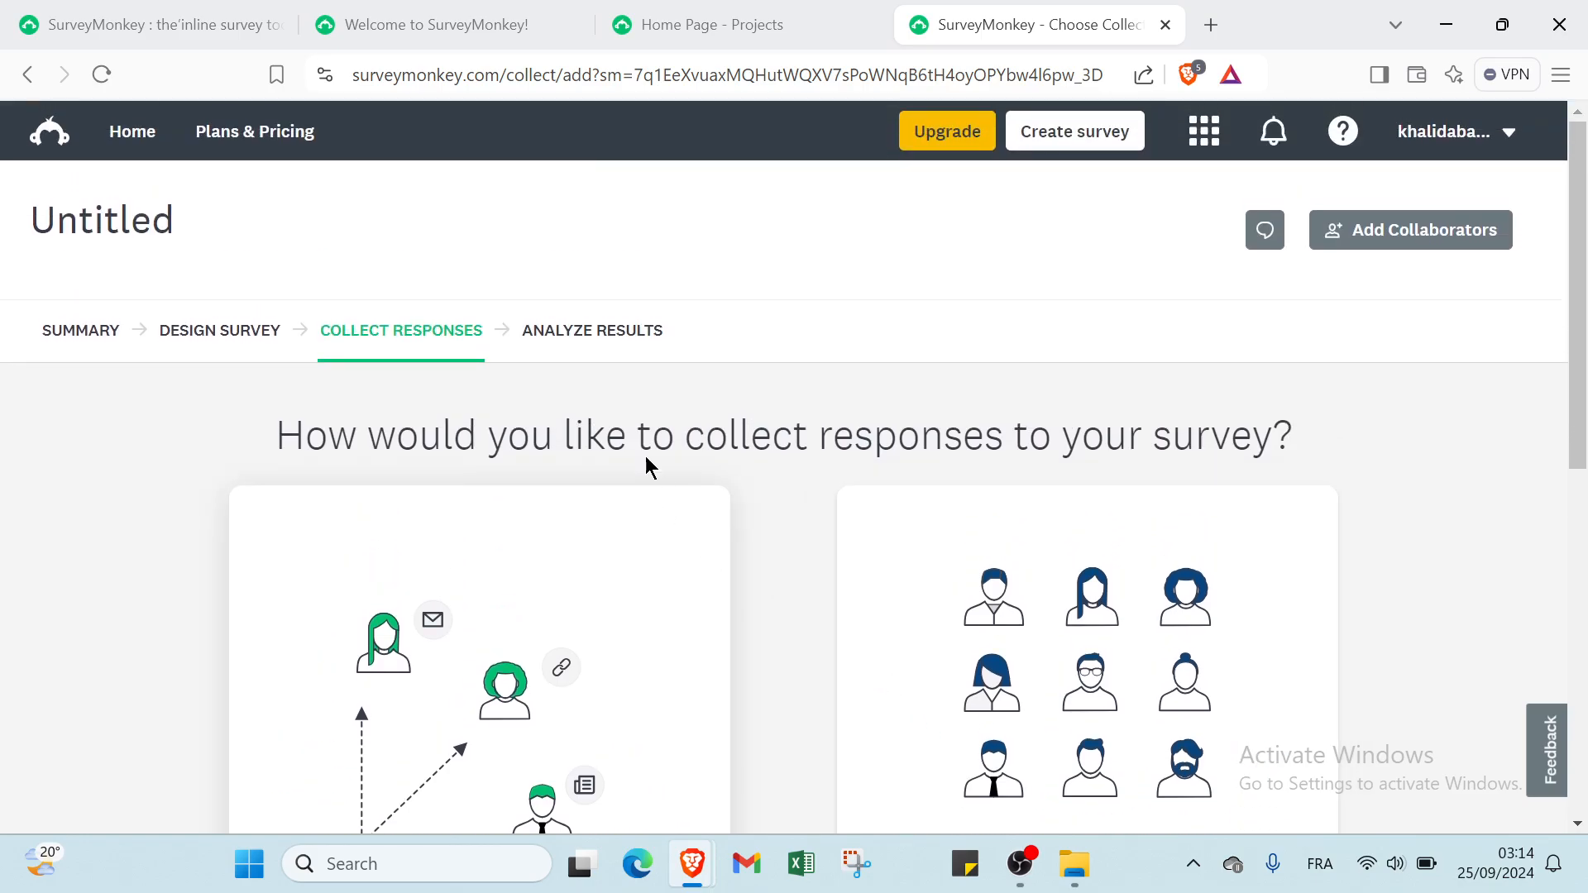
Open the survey's Analyze Results stage and switch from Question Summaries to Insights and Data Trends
click(578, 334)
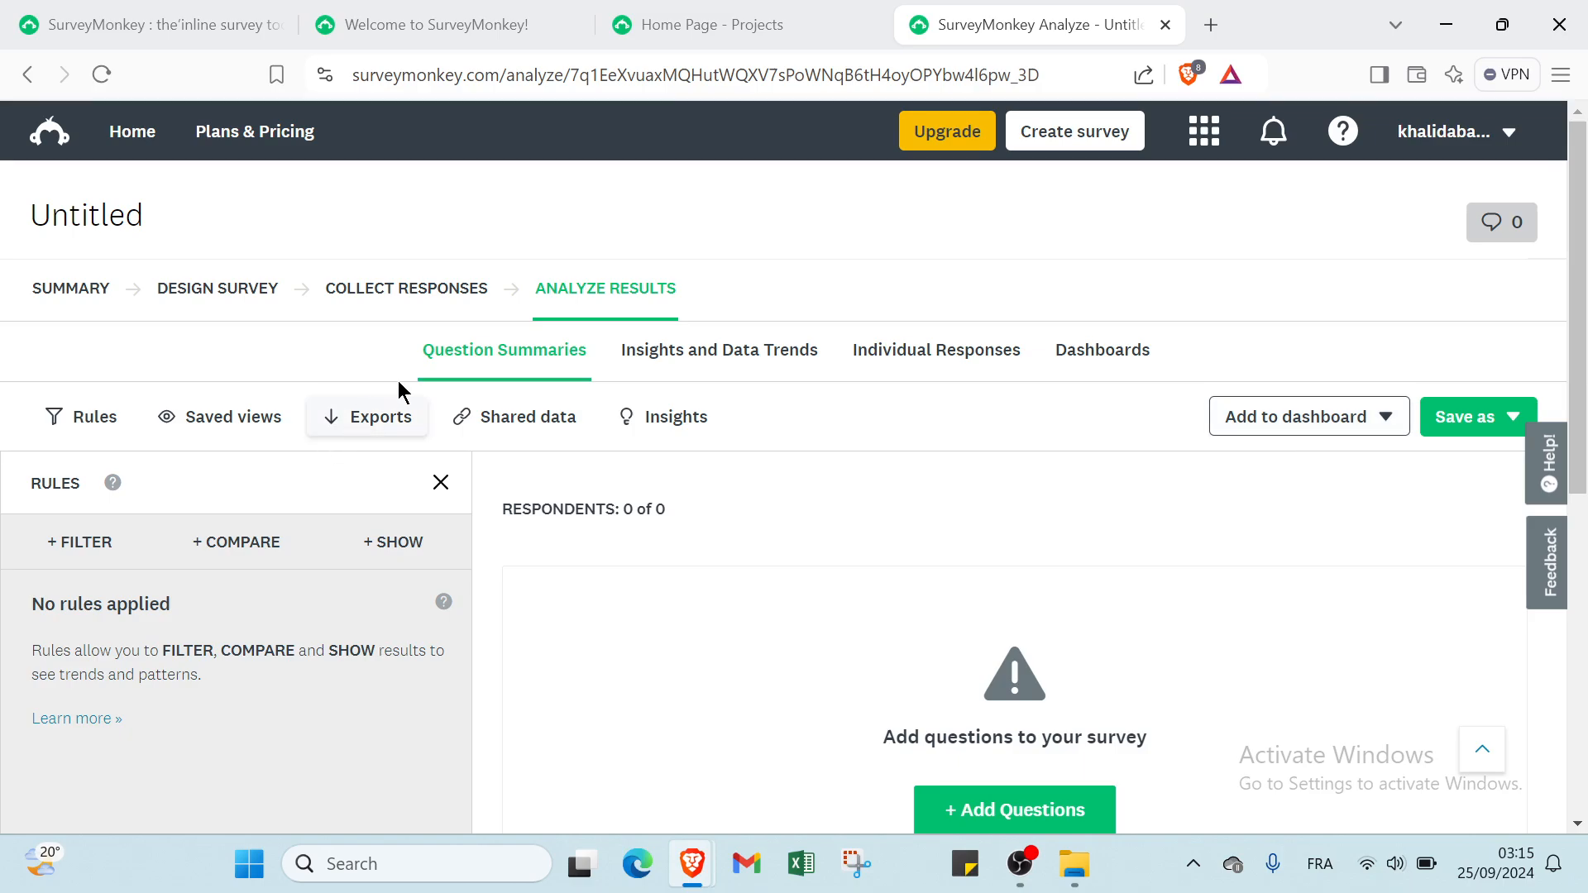
click(633, 366)
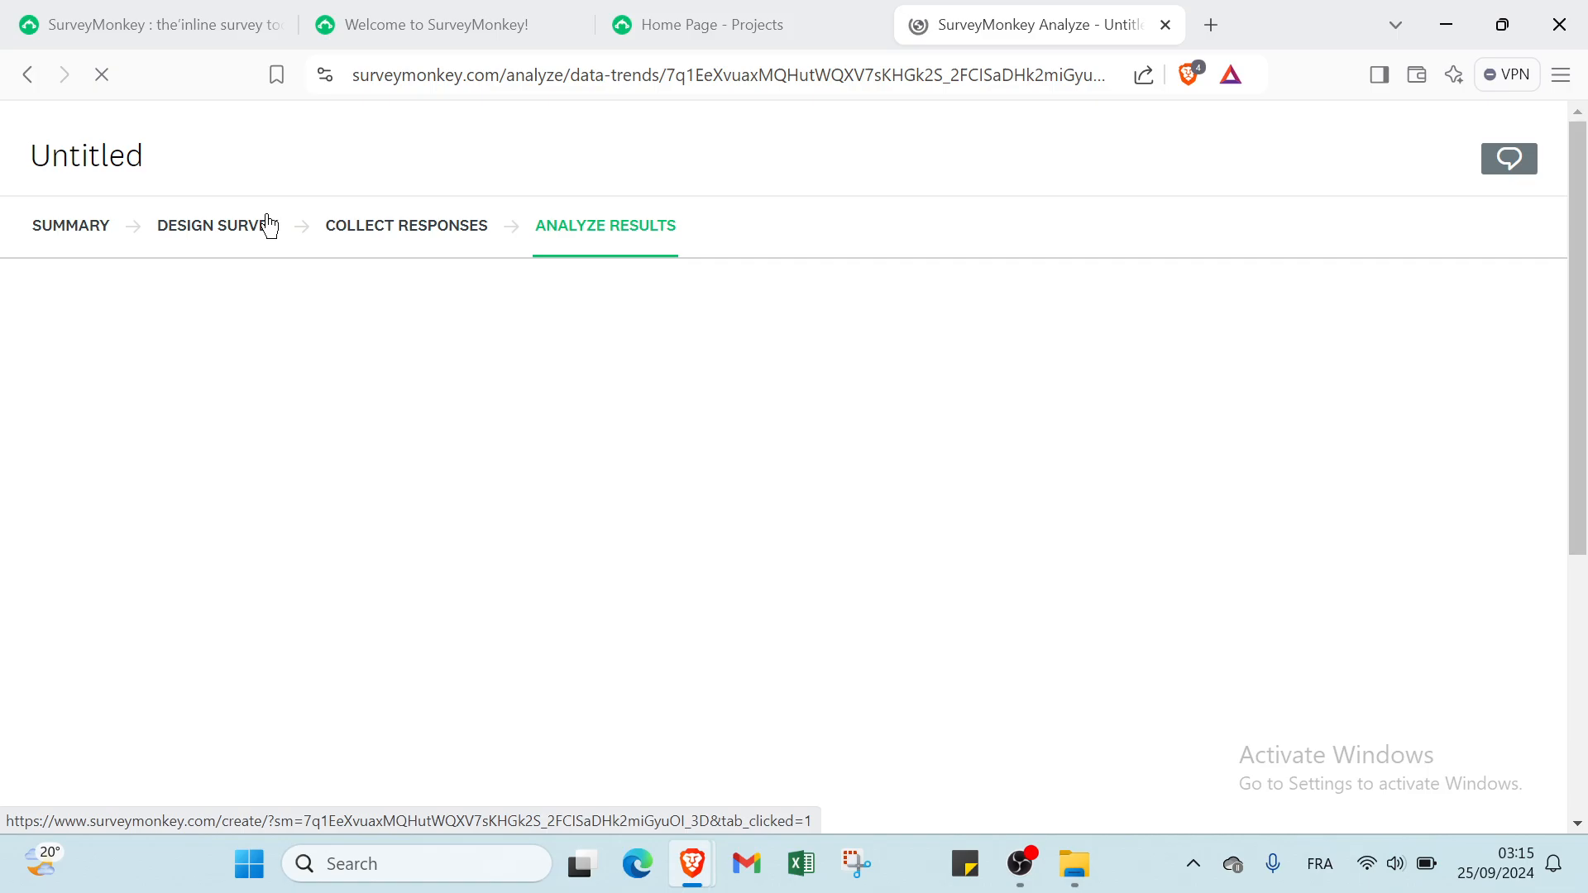
Revisit the SurveyMonkey home page, open the untitled survey's Summary stage, and return to the home page
click(162, 37)
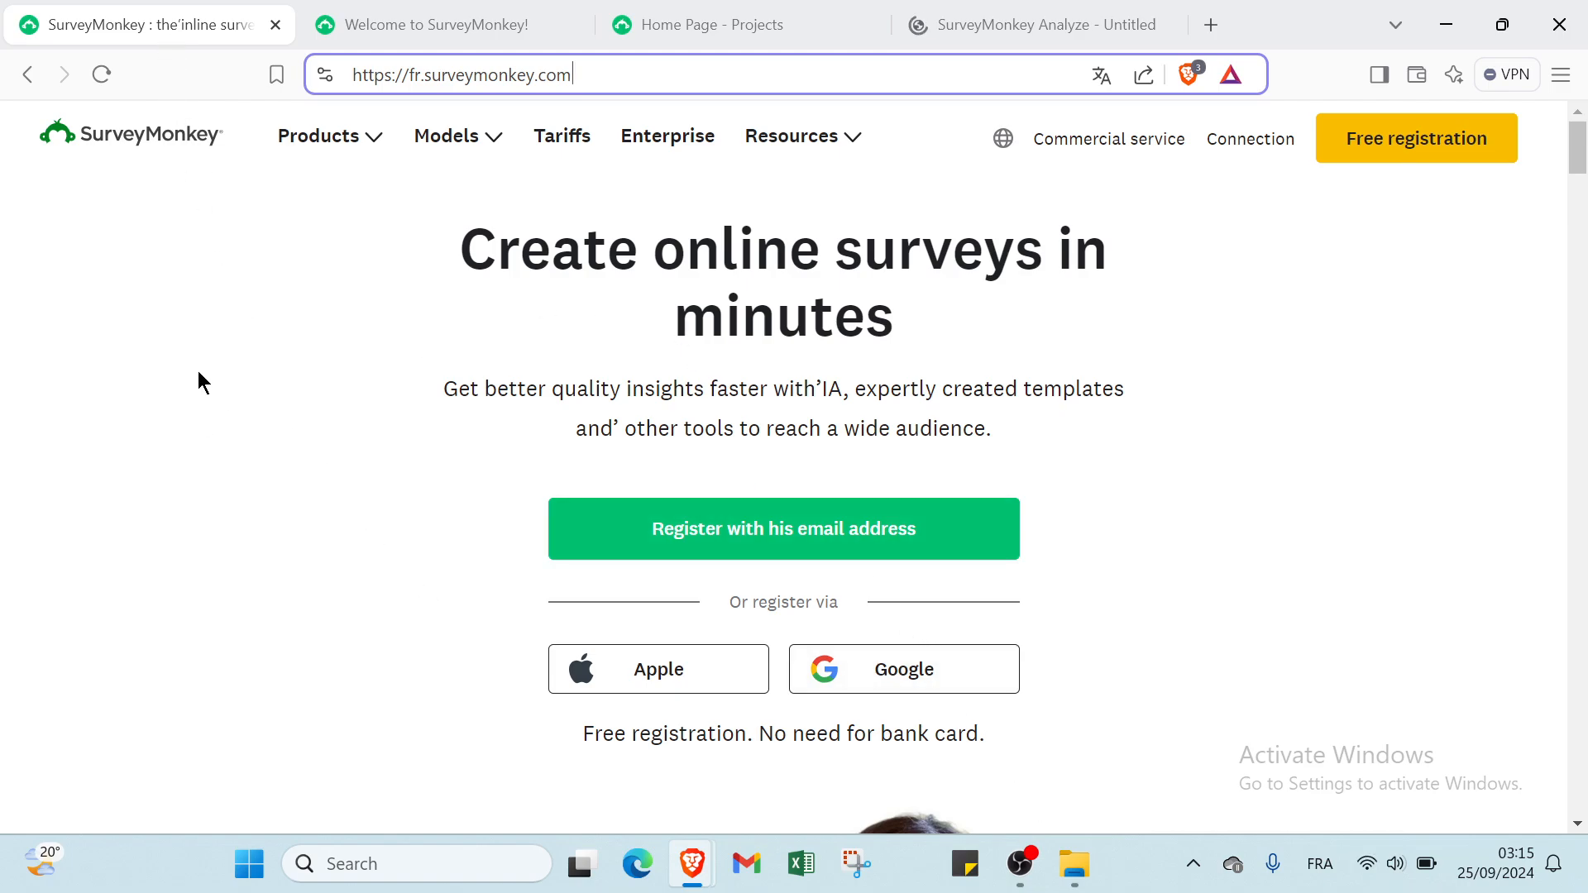
click(160, 443)
click(957, 33)
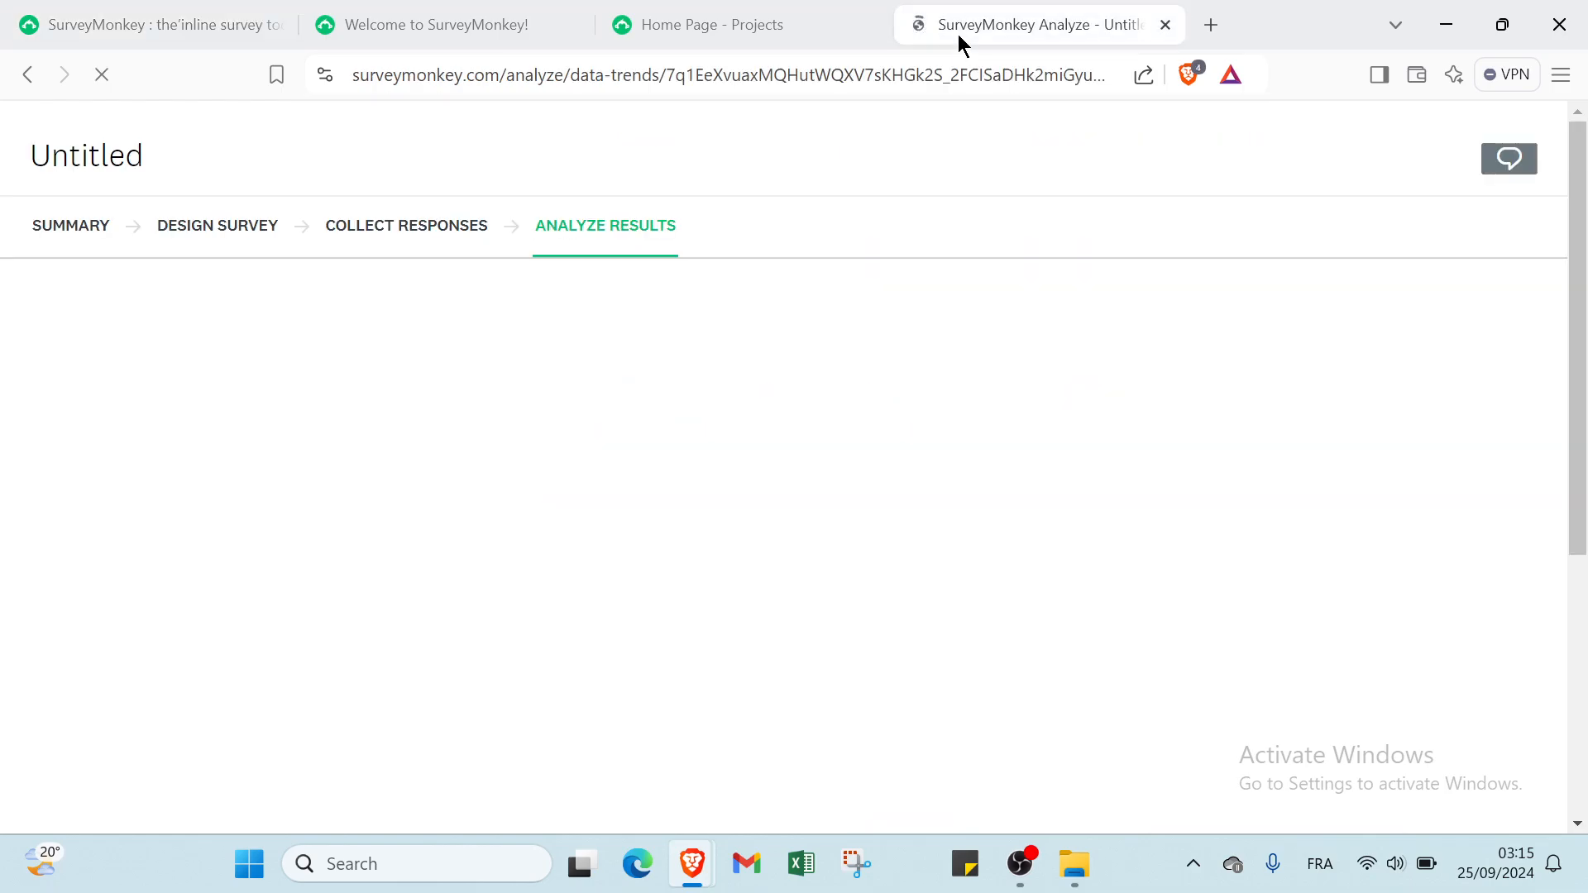
click(83, 227)
click(120, 20)
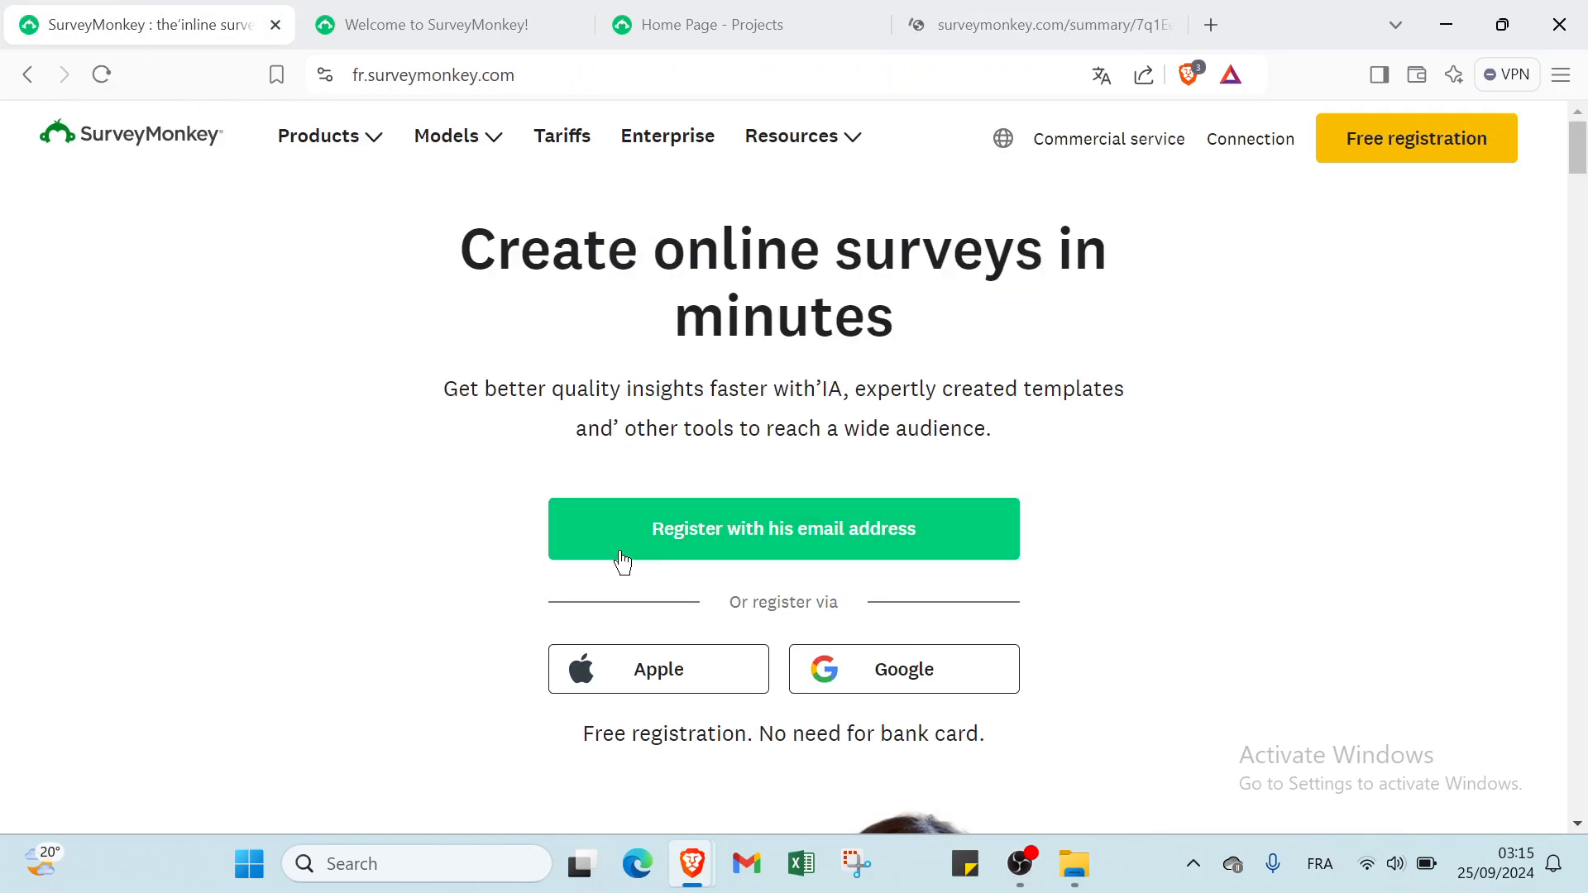